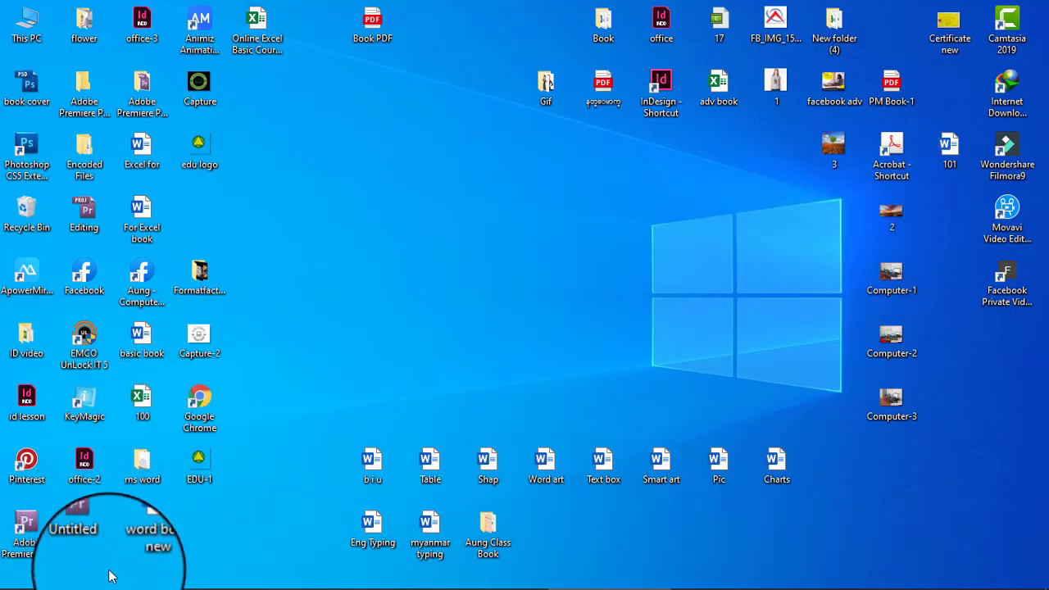
Search Windows Start for 'power' and launch PowerPoint 2016.
mouse_move(86, 586)
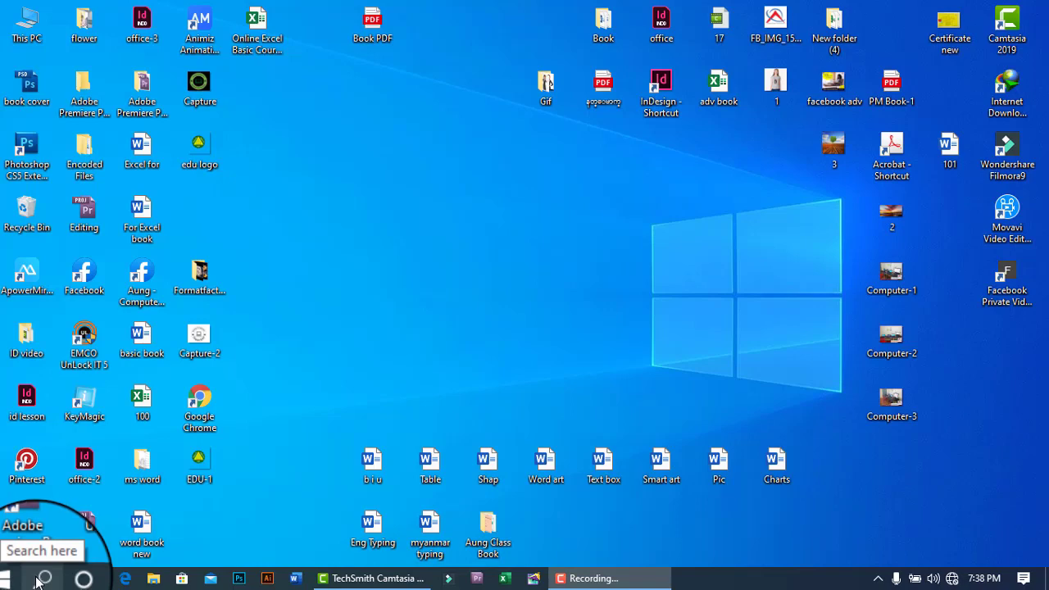
left_click(38, 581)
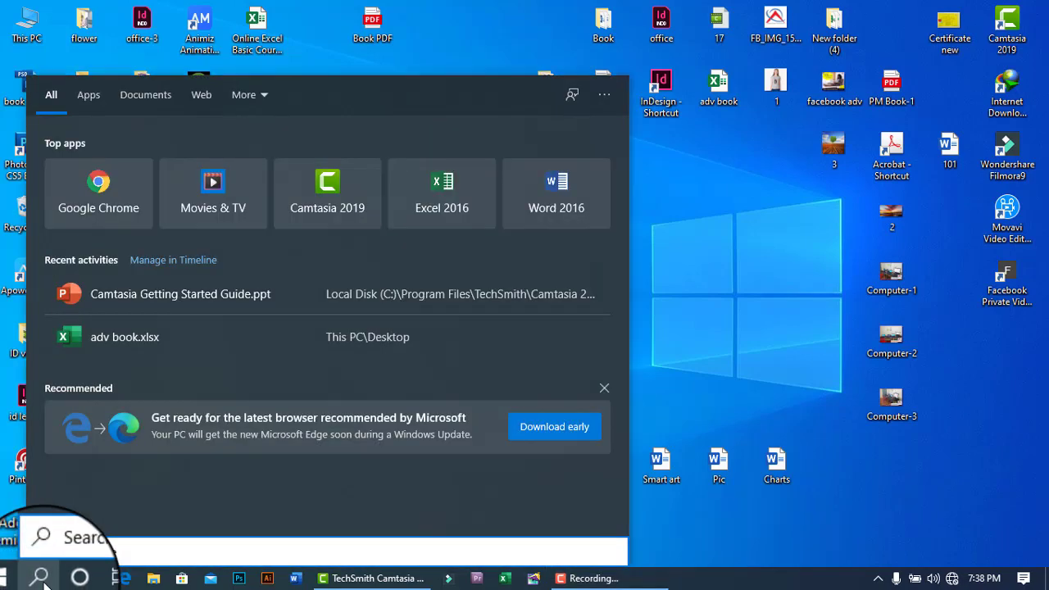
type("power")
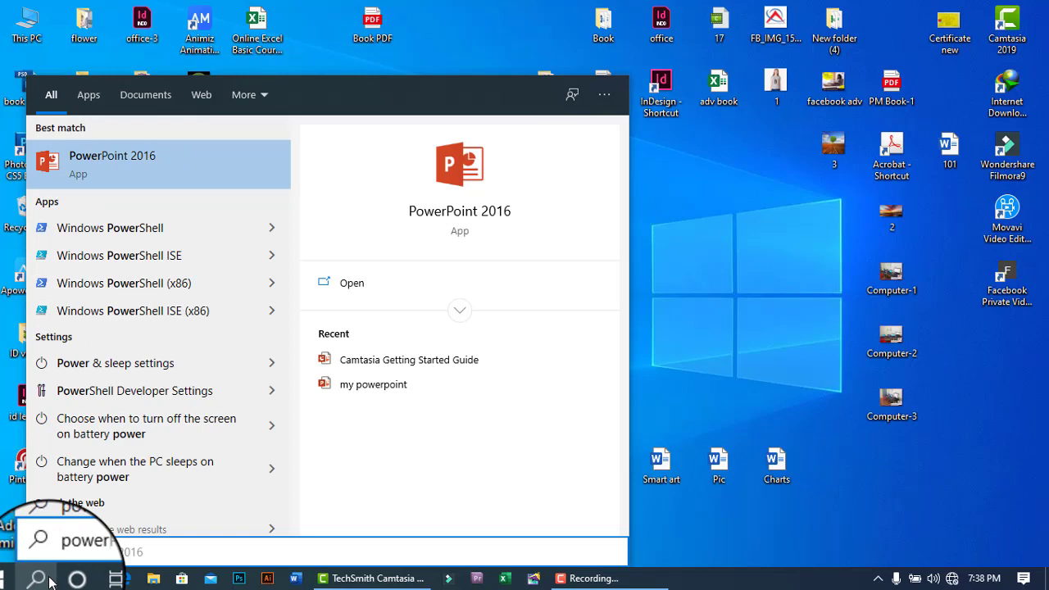
key("Return")
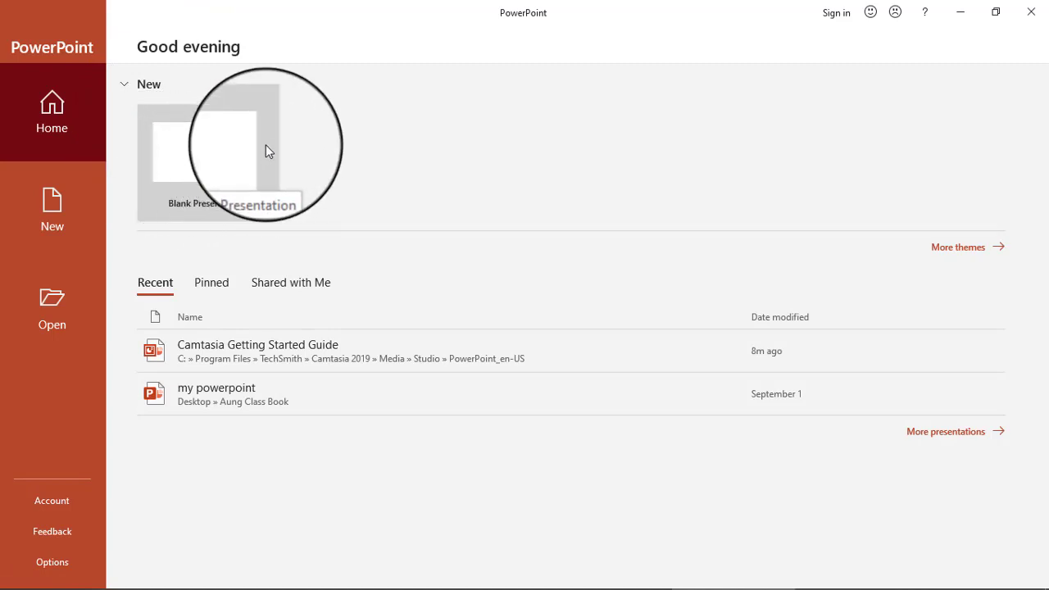
left_click(226, 180)
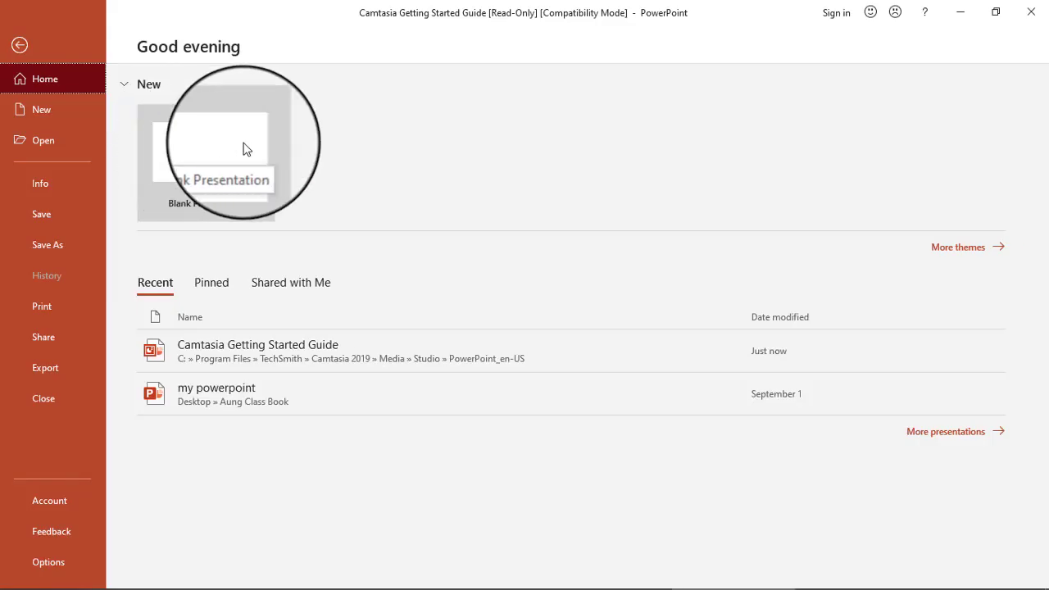
Create a new blank presentation (Presentation2) with a Title Slide, then show the slide layout choices.
left_click(212, 160)
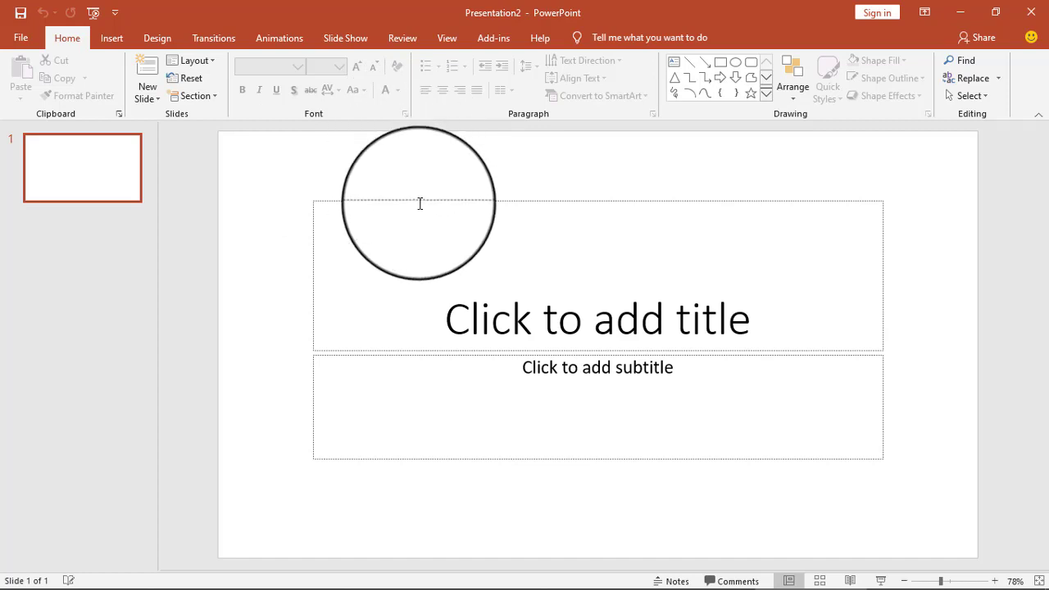
left_click(421, 200)
left_click(369, 182)
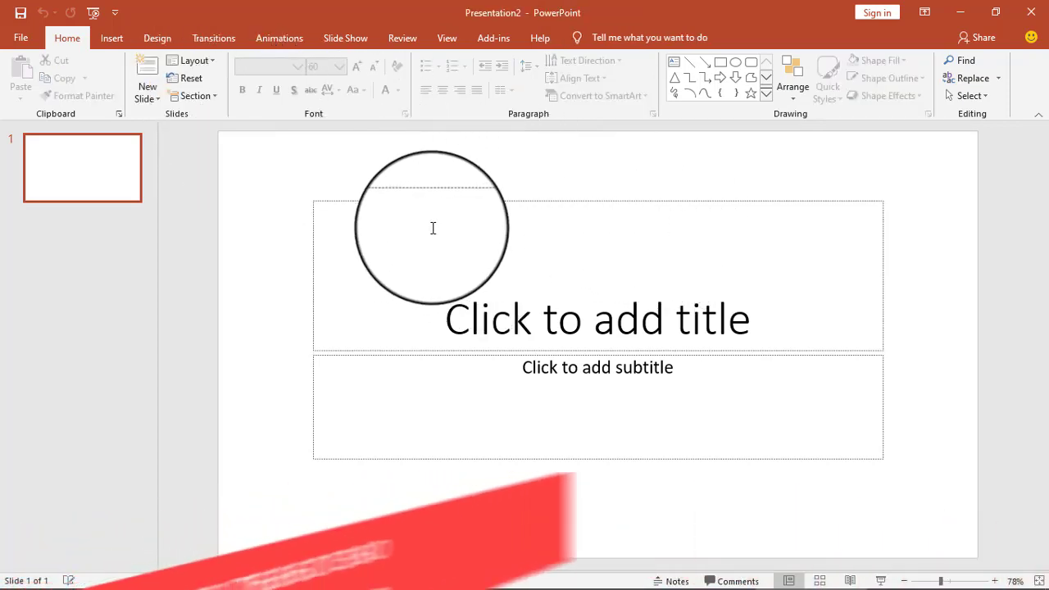
left_click(212, 62)
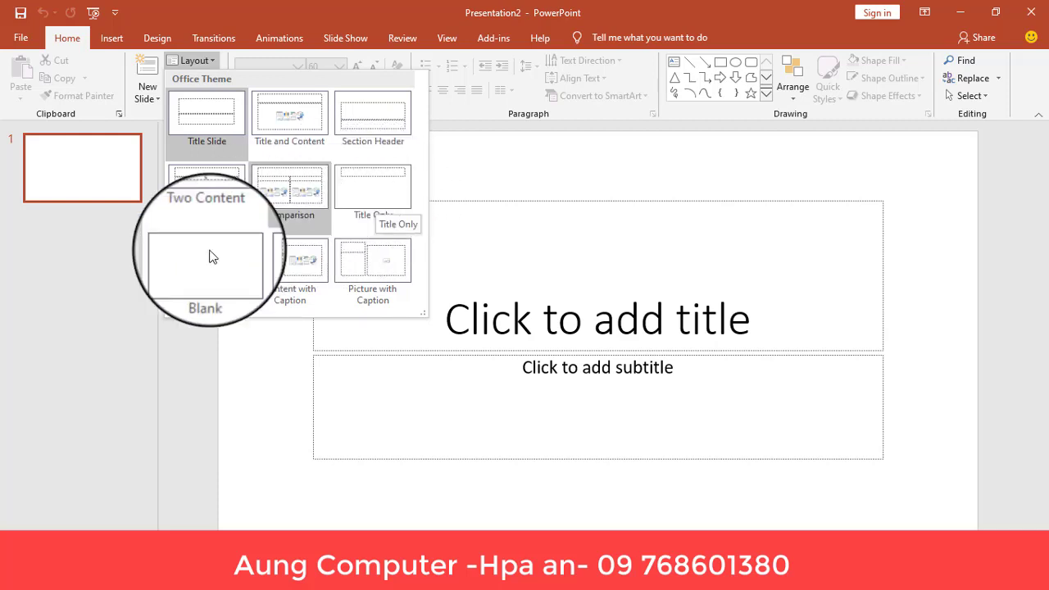
Apply the Blank layout to slide 1, removing its title and subtitle placeholders.
left_click(220, 277)
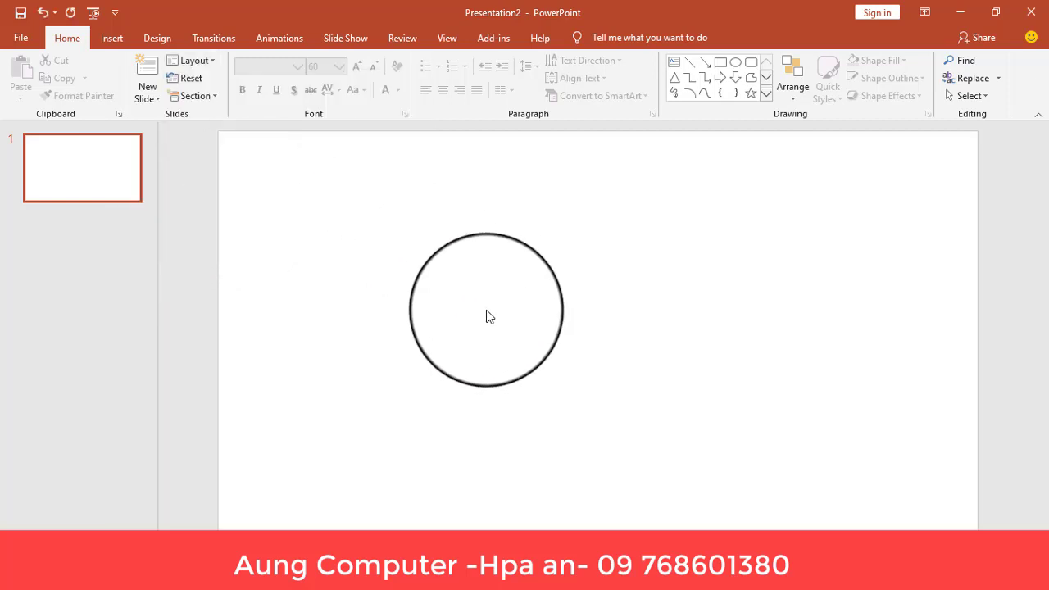
left_click(209, 62)
left_click(582, 246)
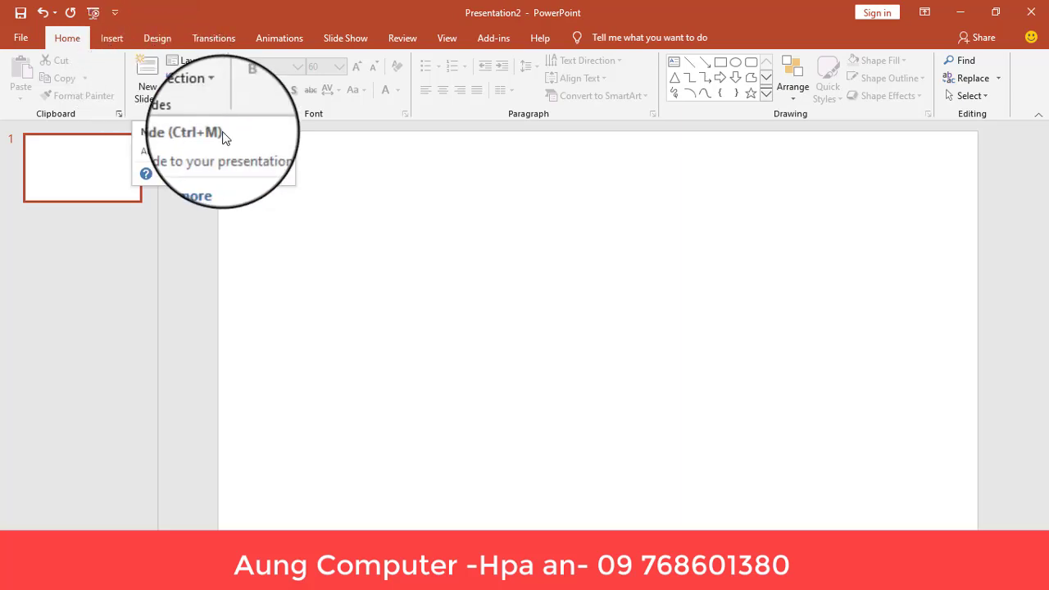
Add blank slides 2 and 3, then check each of the three slides in the pane.
left_click(153, 98)
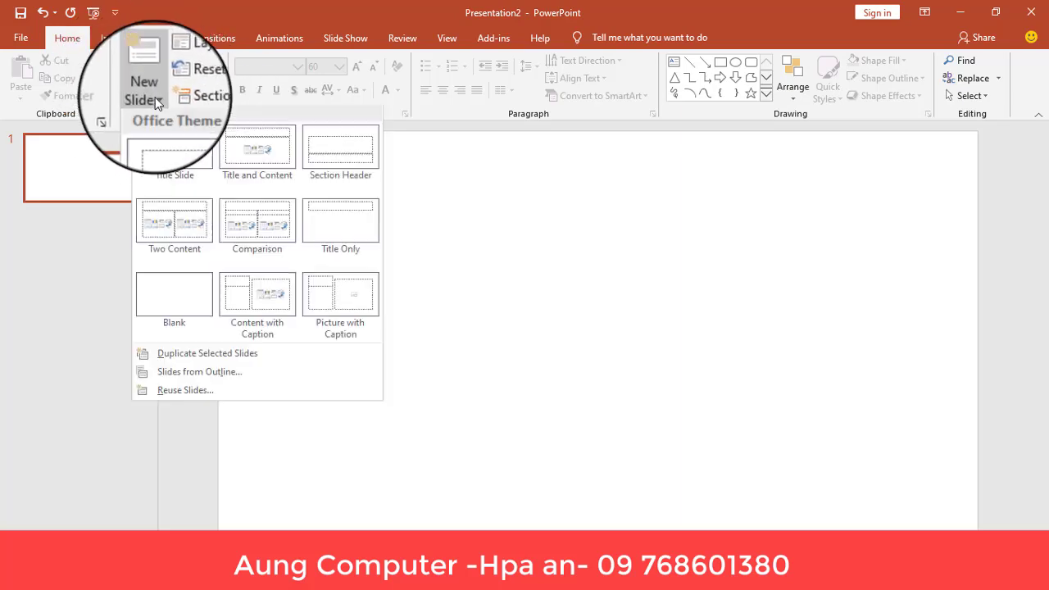
left_click(176, 310)
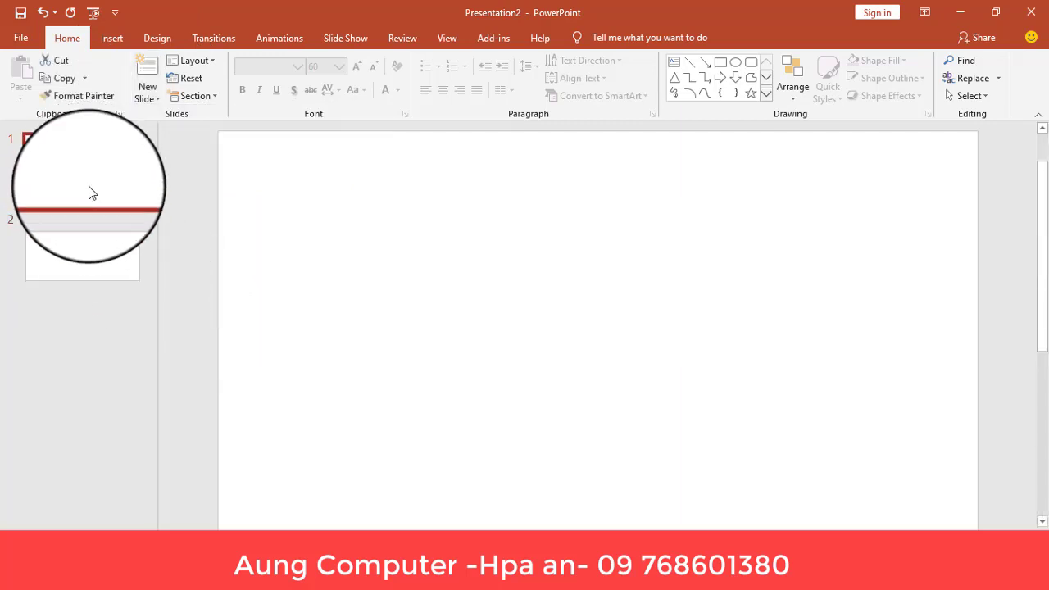
left_click(80, 164)
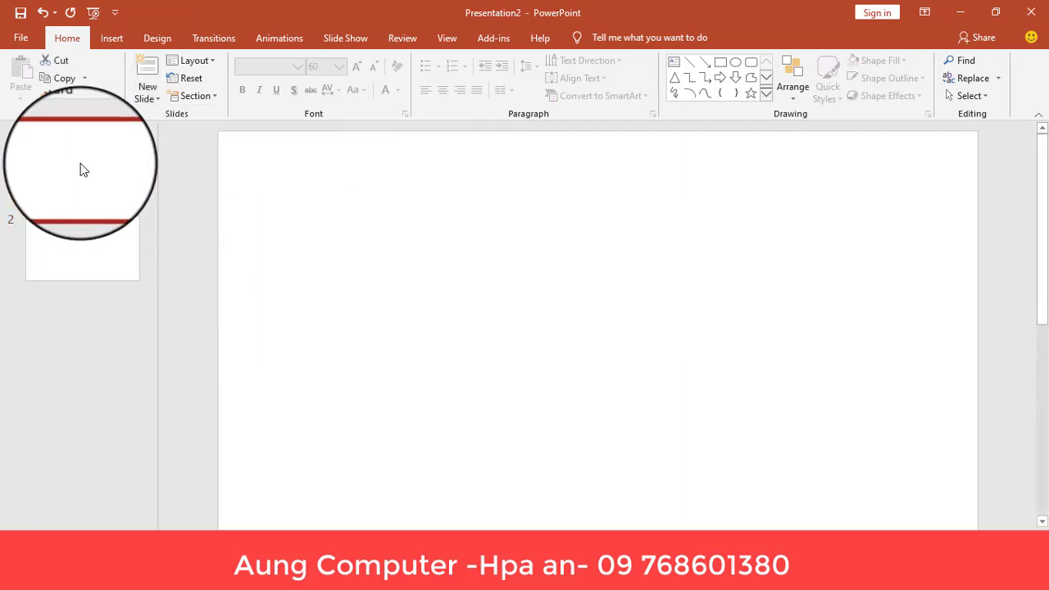
left_click(105, 230)
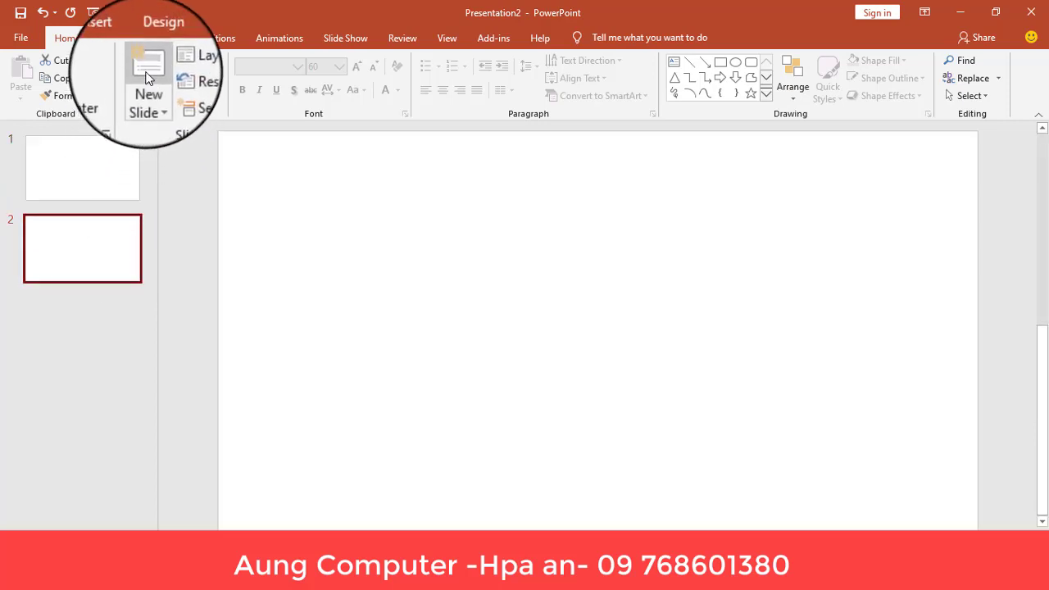
left_click(146, 74)
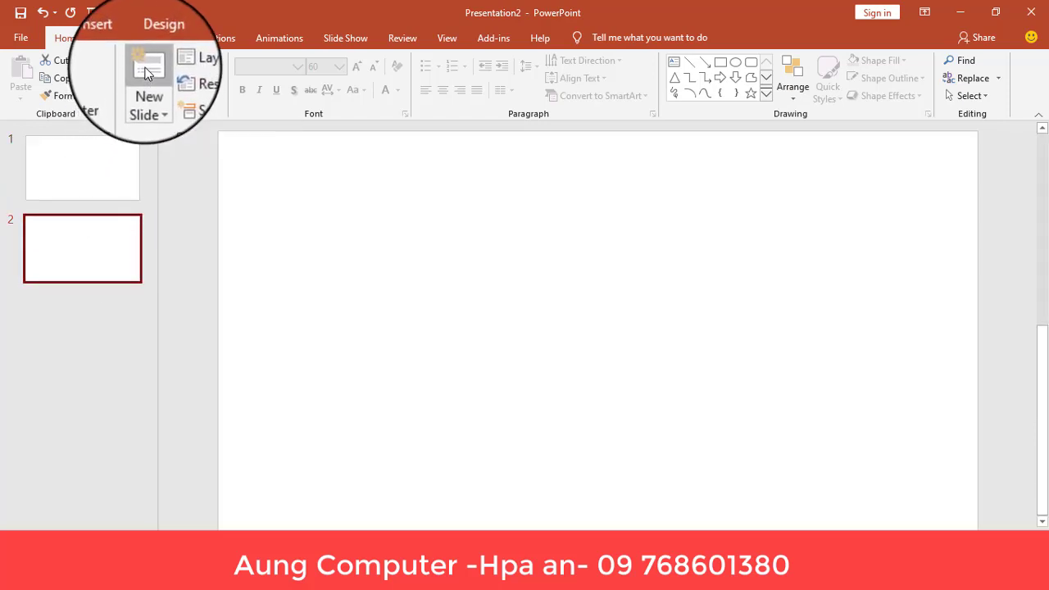
left_click(113, 160)
left_click(112, 226)
left_click(112, 328)
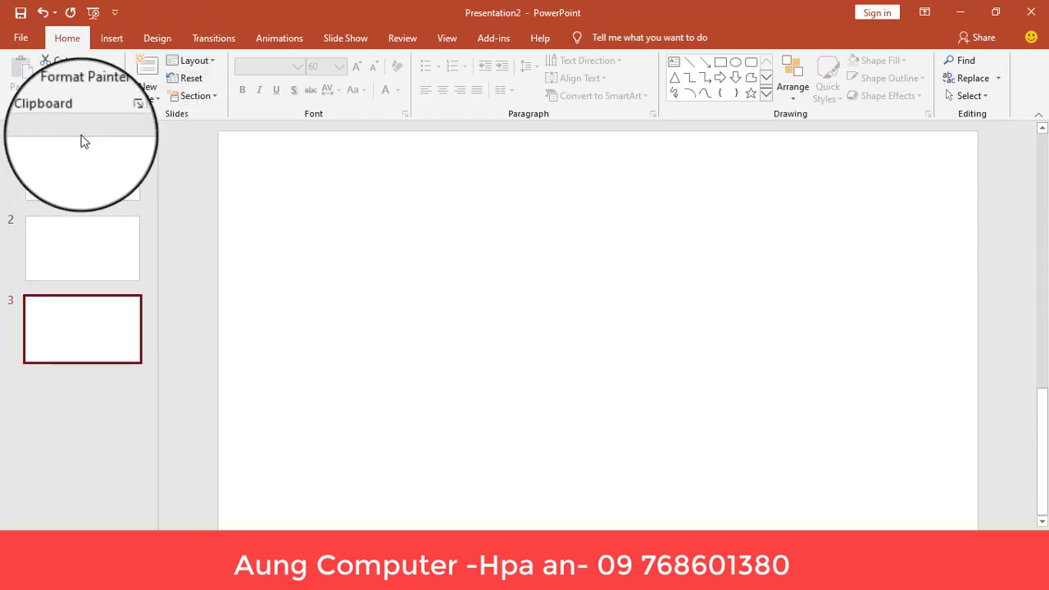
left_click(91, 177)
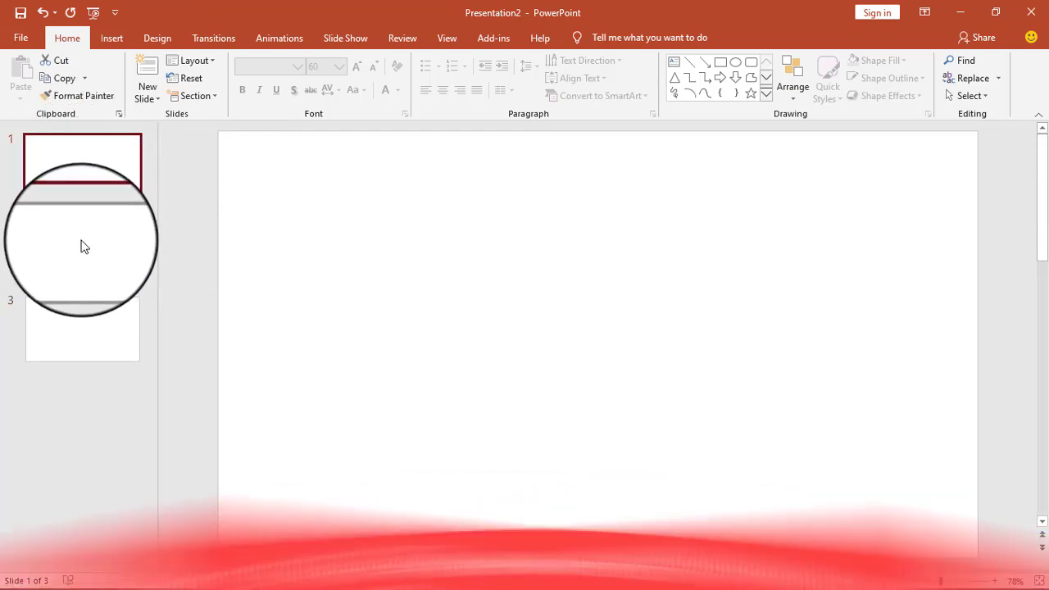
left_click(94, 234)
left_click(98, 192)
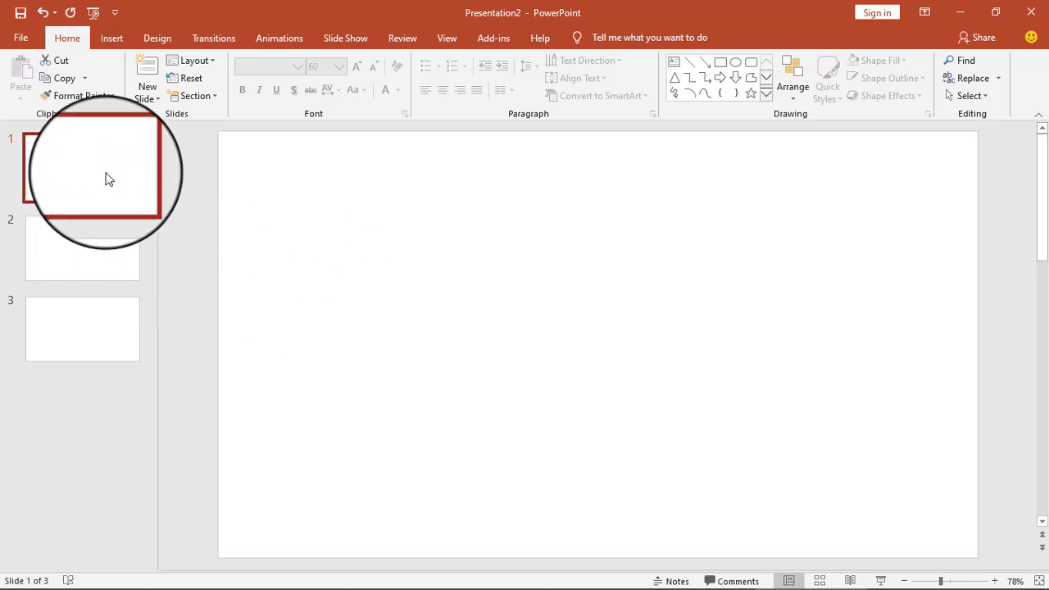
Drag slide 1's thumbnail down, then return to the first slide with the Insert features showing.
mouse_move(106, 175)
left_mouse_down()
mouse_move(99, 295)
mouse_move(100, 282)
left_mouse_up()
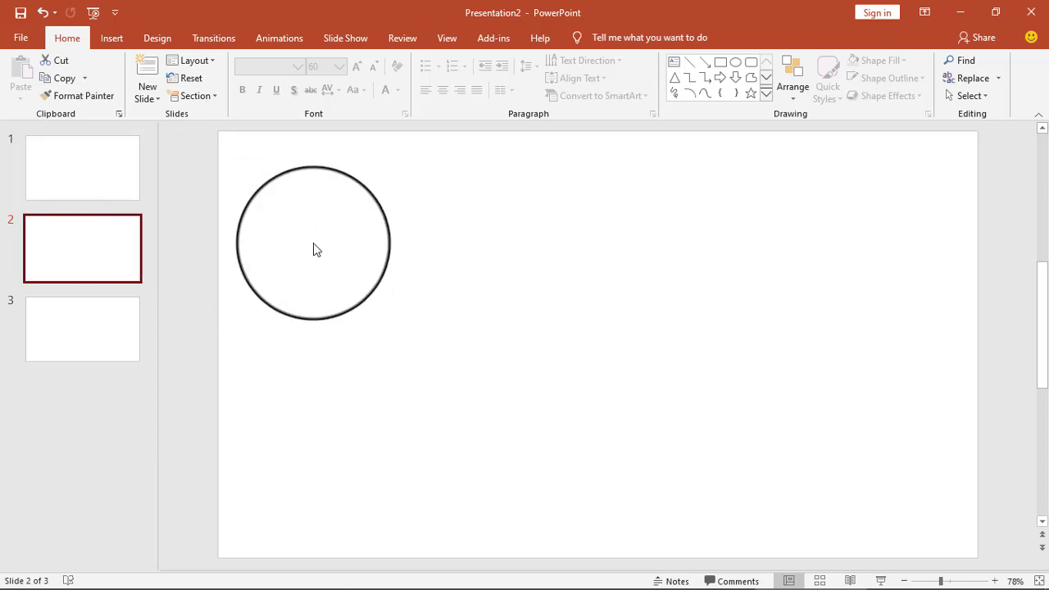
left_click(129, 188)
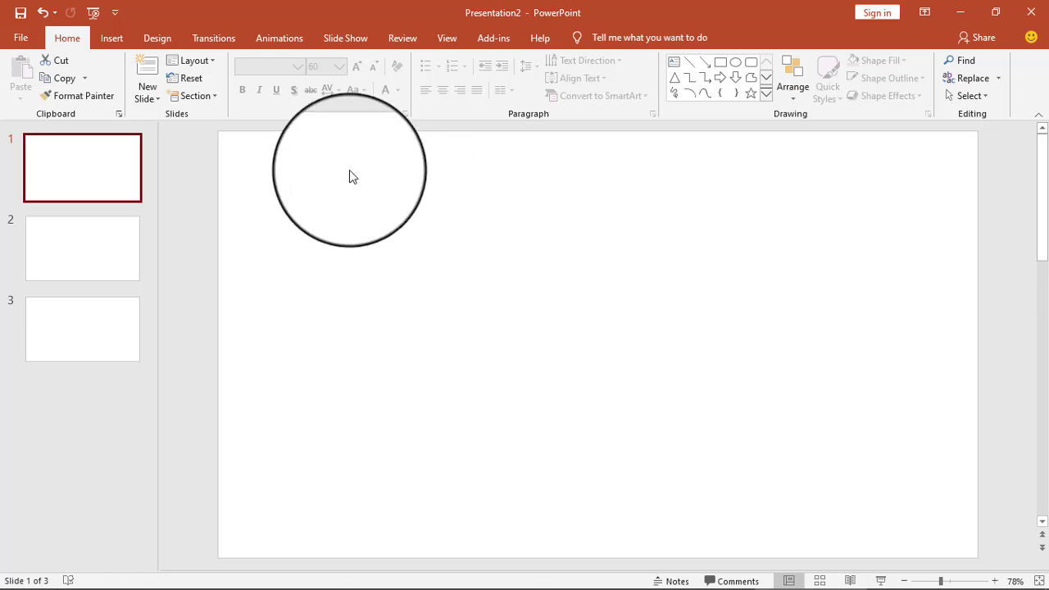
left_click(118, 42)
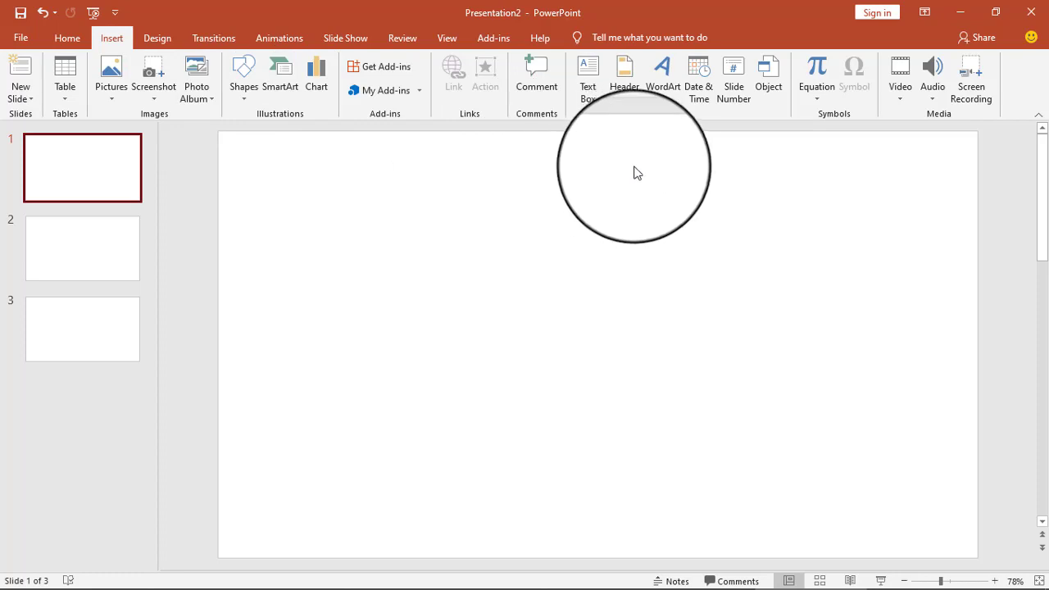
Insert WordArt on slide 1 in the 'Fill: Black; Outline: White; Hard Shadow: Blue, Accent color 5' style.
left_click(662, 106)
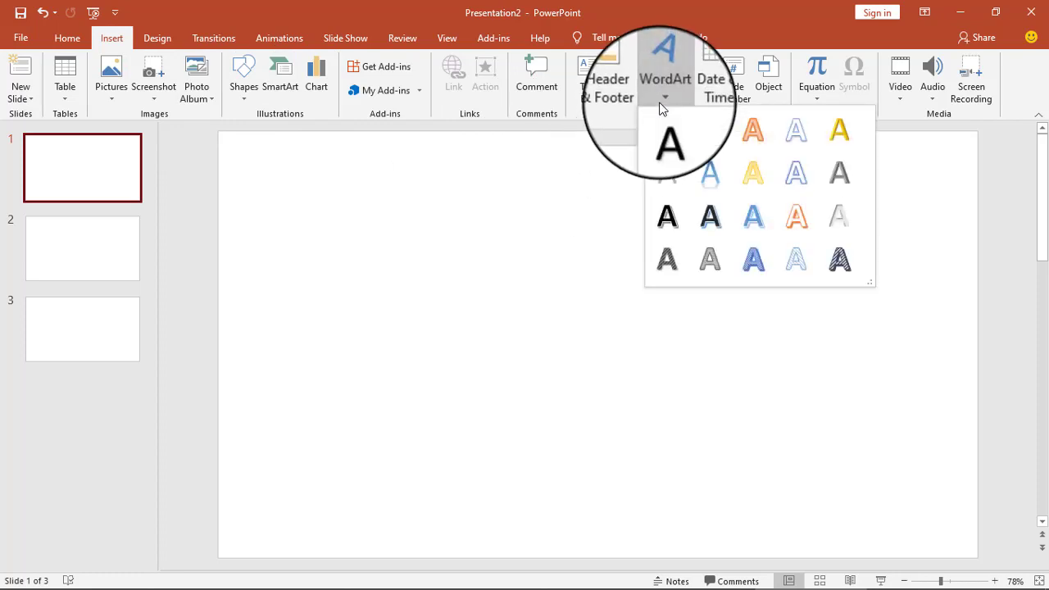
left_click(662, 105)
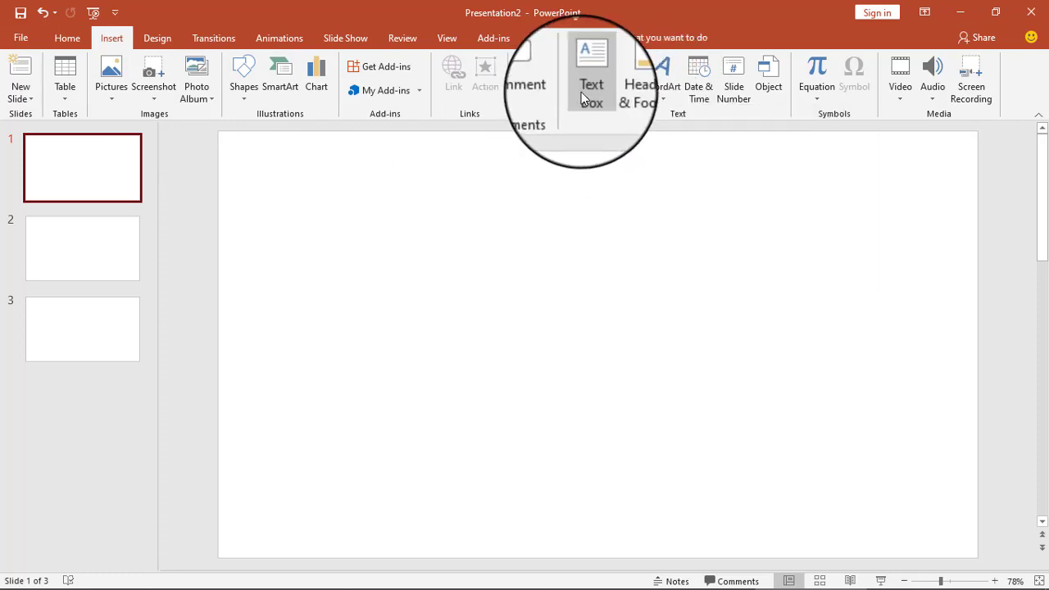
left_click(662, 99)
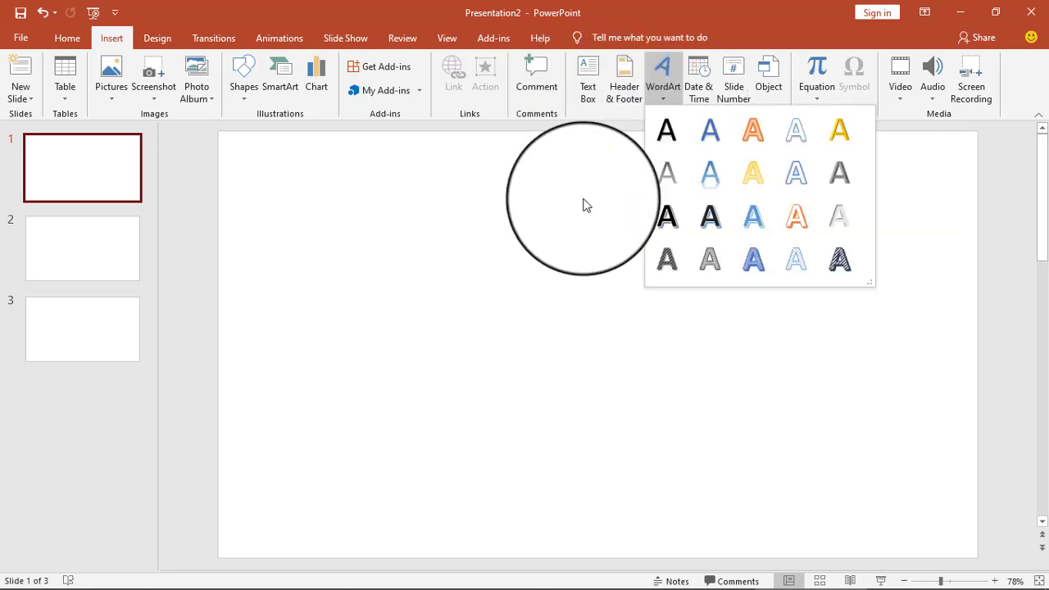
left_click(583, 202)
left_click(663, 104)
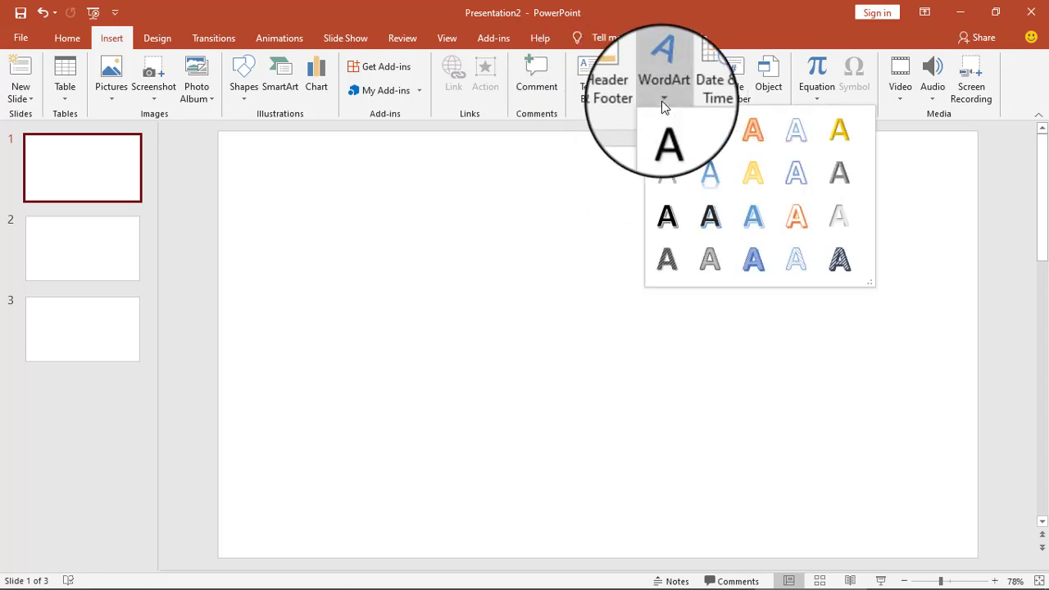
left_click(711, 221)
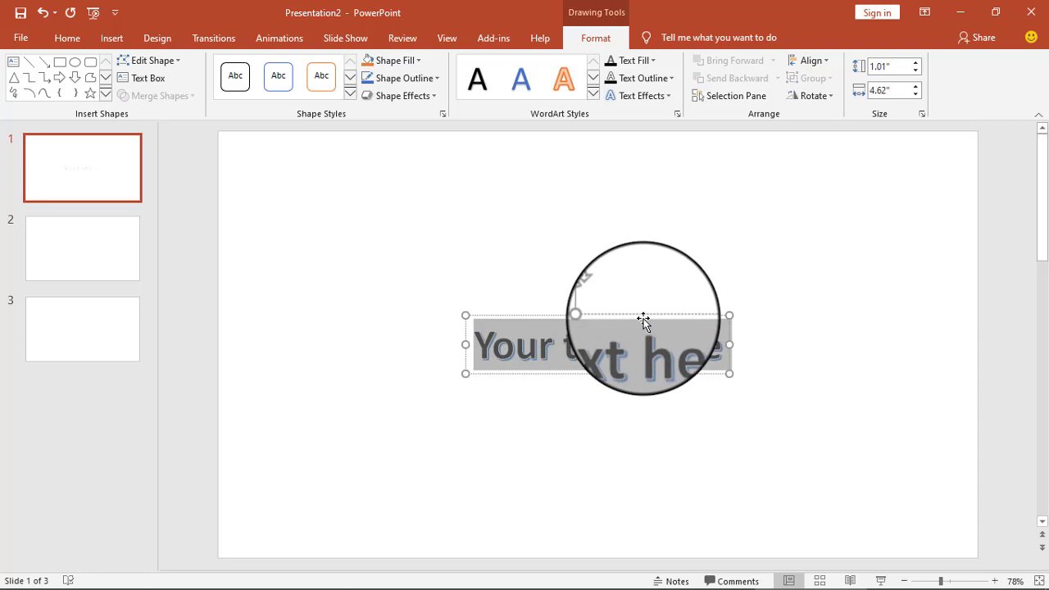
Replace the WordArt placeholder text with the two-word business name and shift it on the slide.
left_click_drag(644, 320, 497, 238)
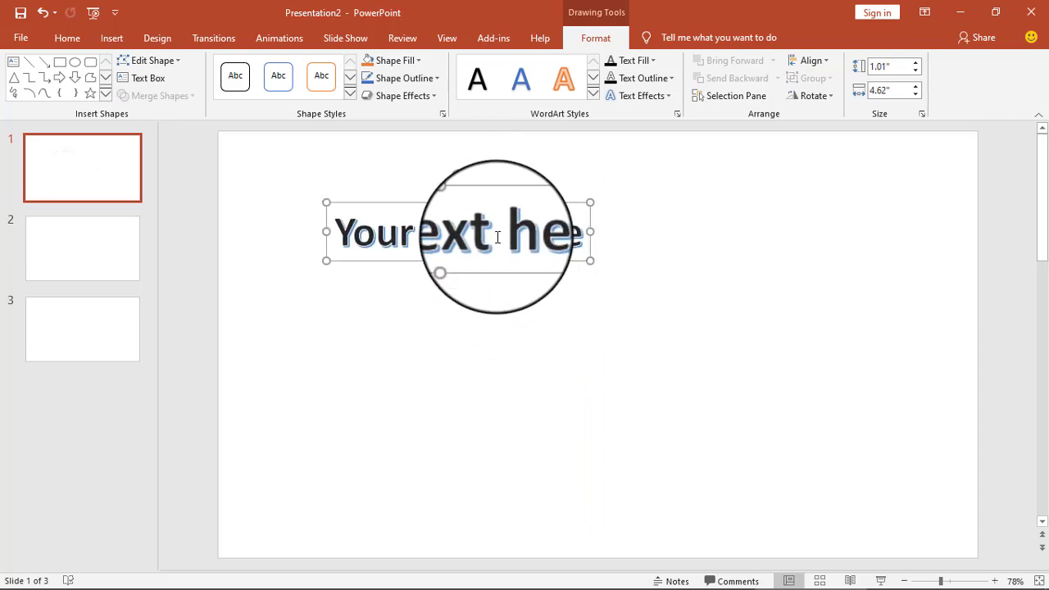
left_click(498, 238)
key("ctrl+a")
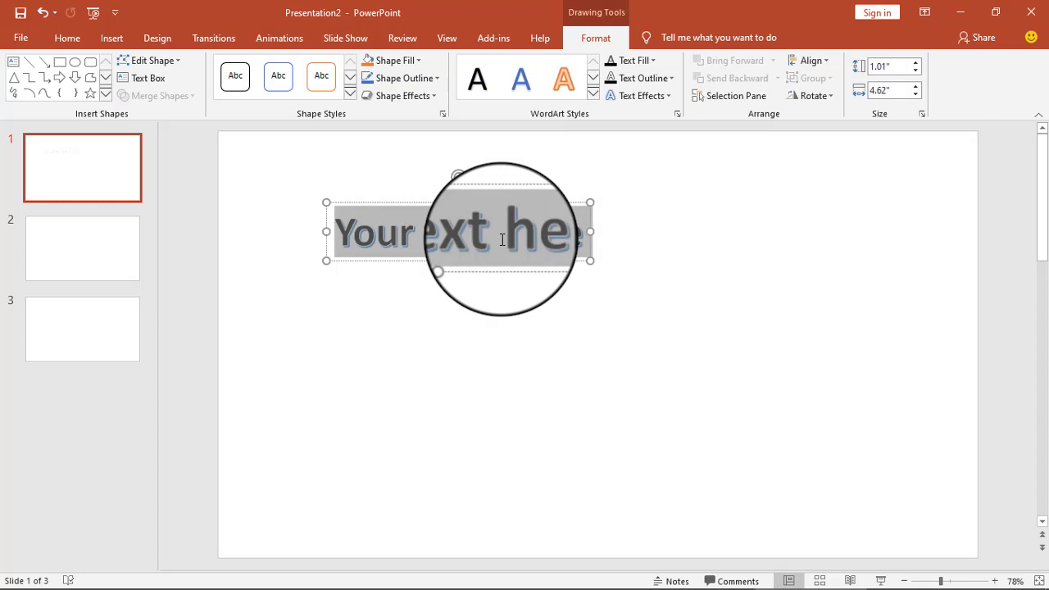
type("Aung Computer")
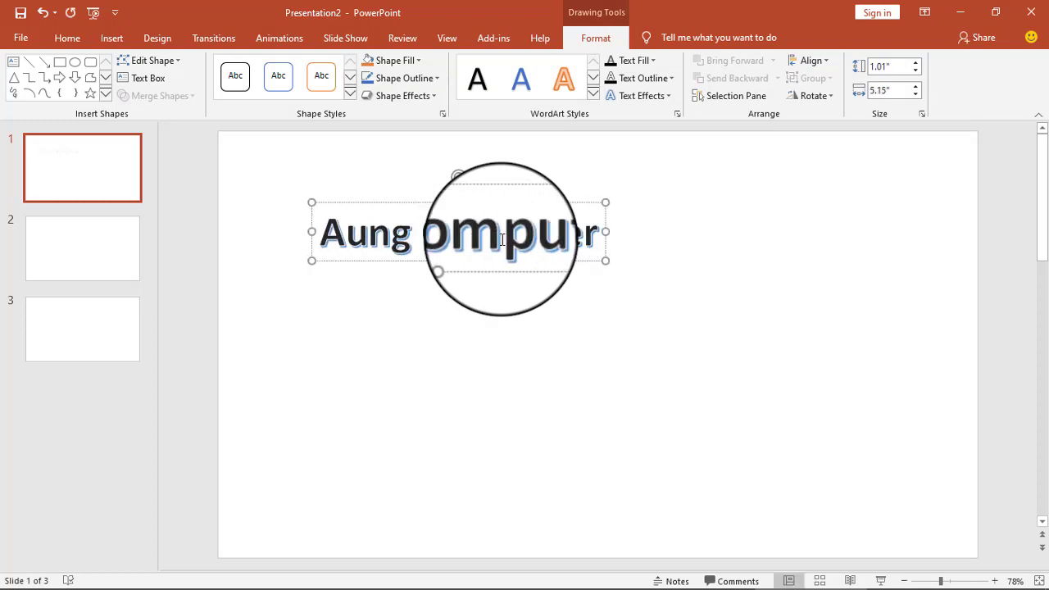
mouse_move(511, 206)
left_mouse_down()
mouse_move(631, 215)
mouse_move(637, 237)
left_mouse_up()
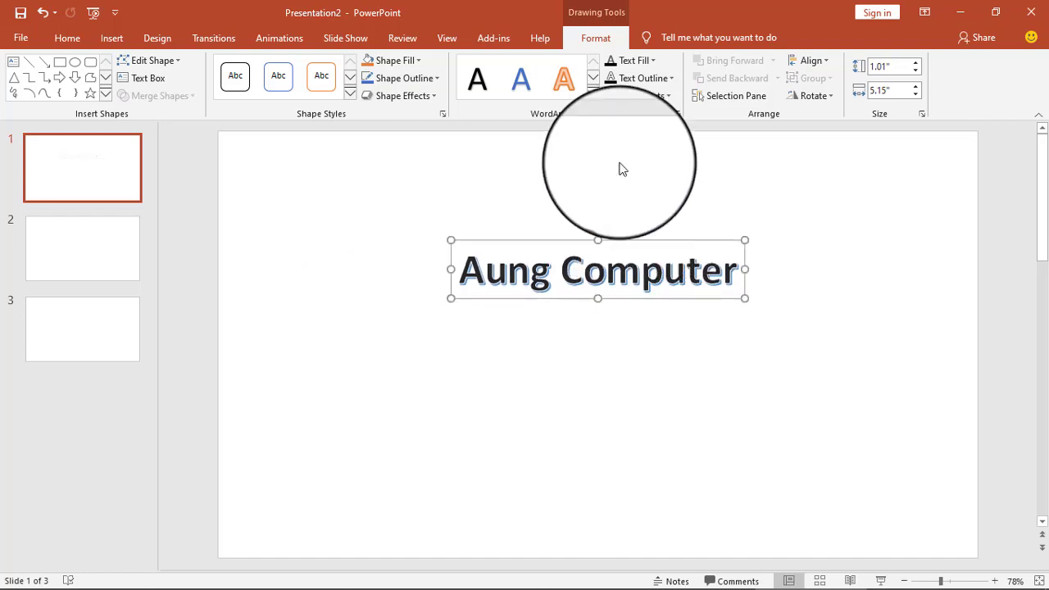
Leave the WordArt style unchanged and move the title to the upper left of slide 1.
left_click(594, 93)
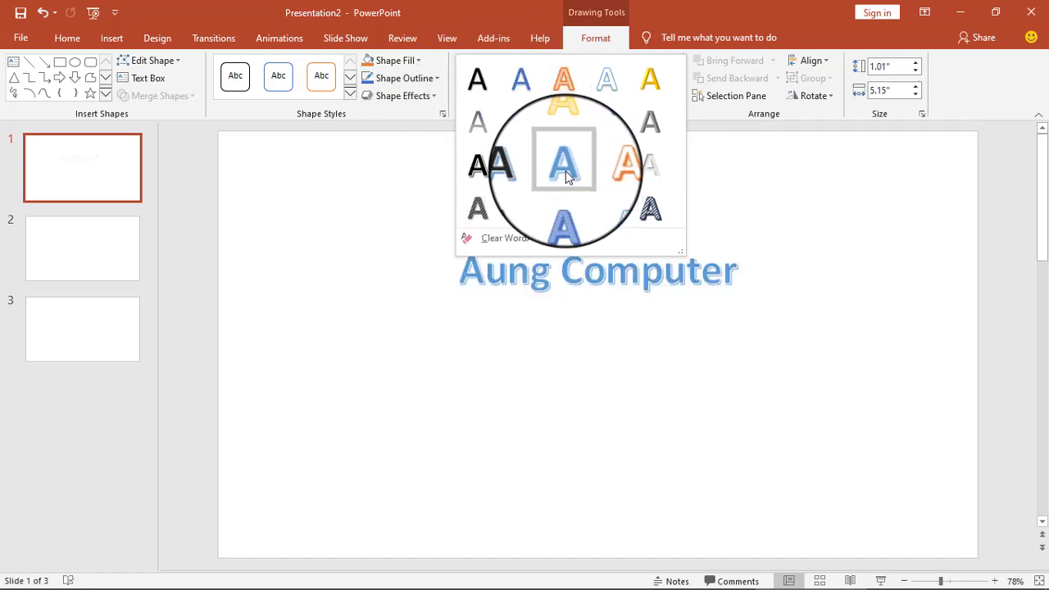
key("Escape")
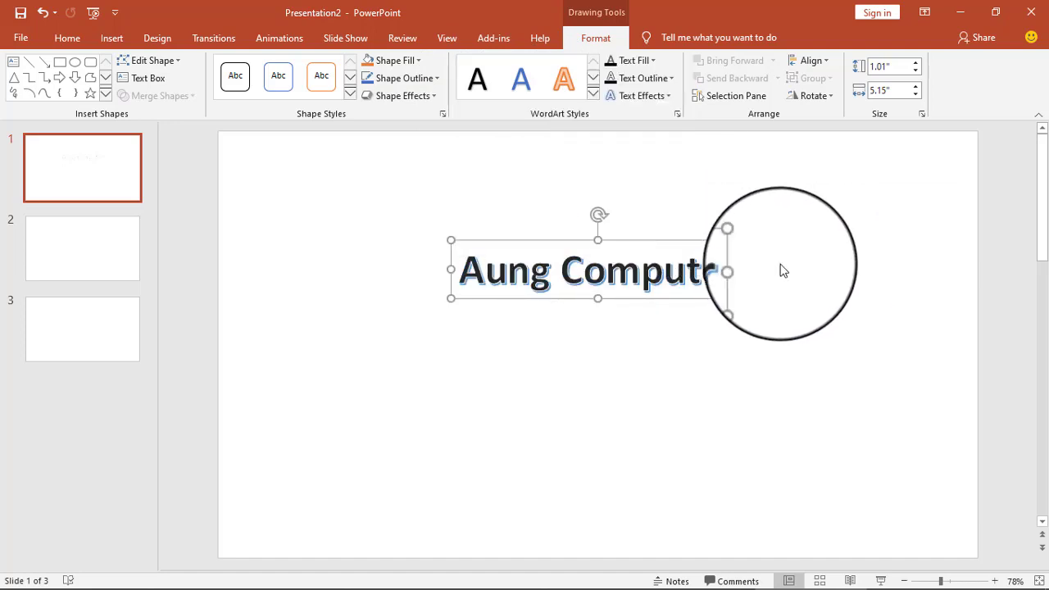
left_click_drag(634, 245, 482, 228)
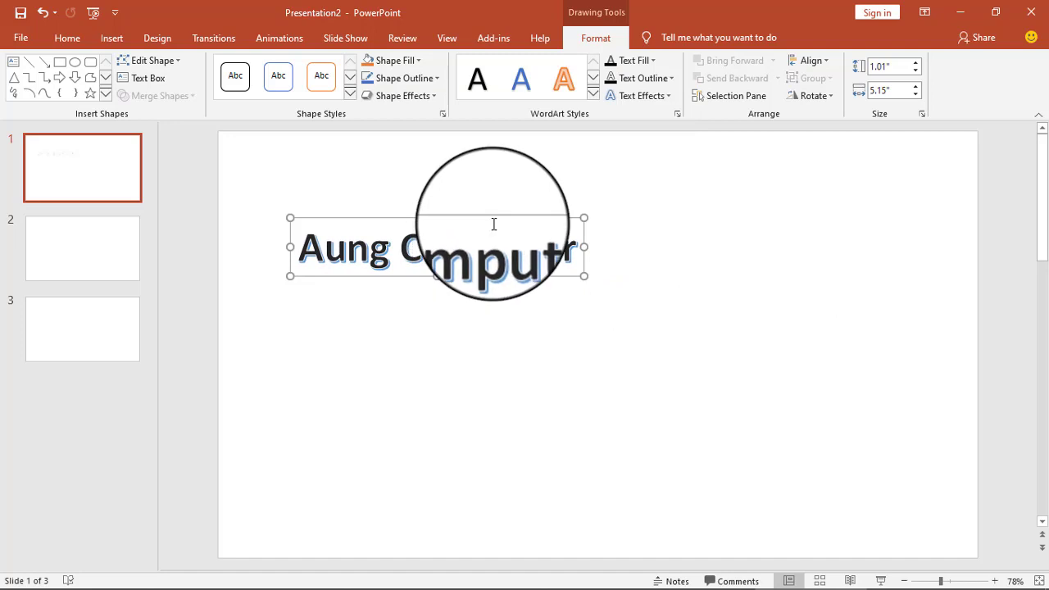
left_click(103, 172)
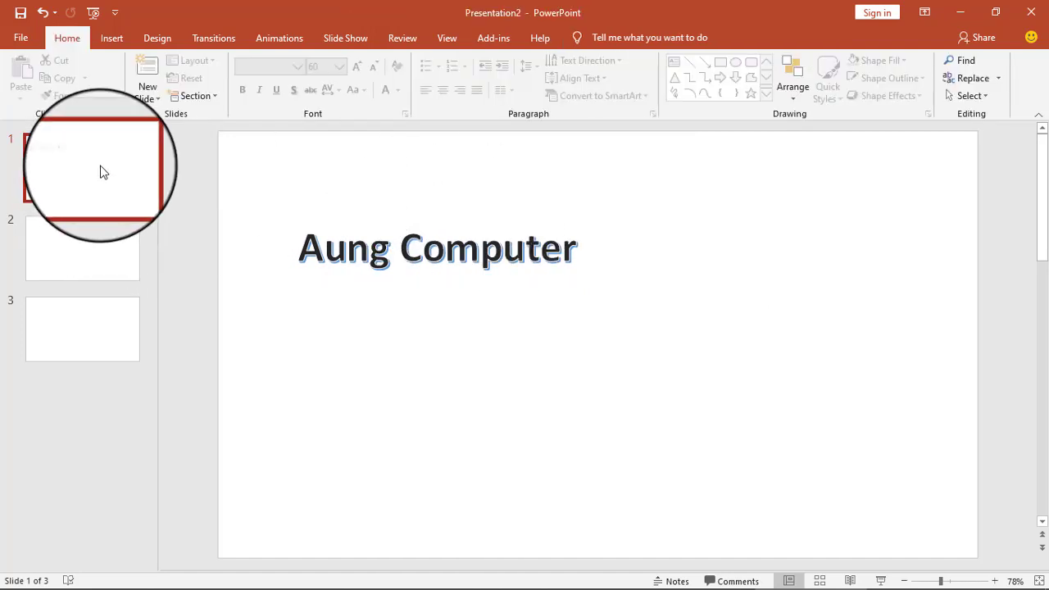
Switch to empty slide 2 in the slide pane with the Insert options showing.
left_click(104, 235)
left_click(101, 320)
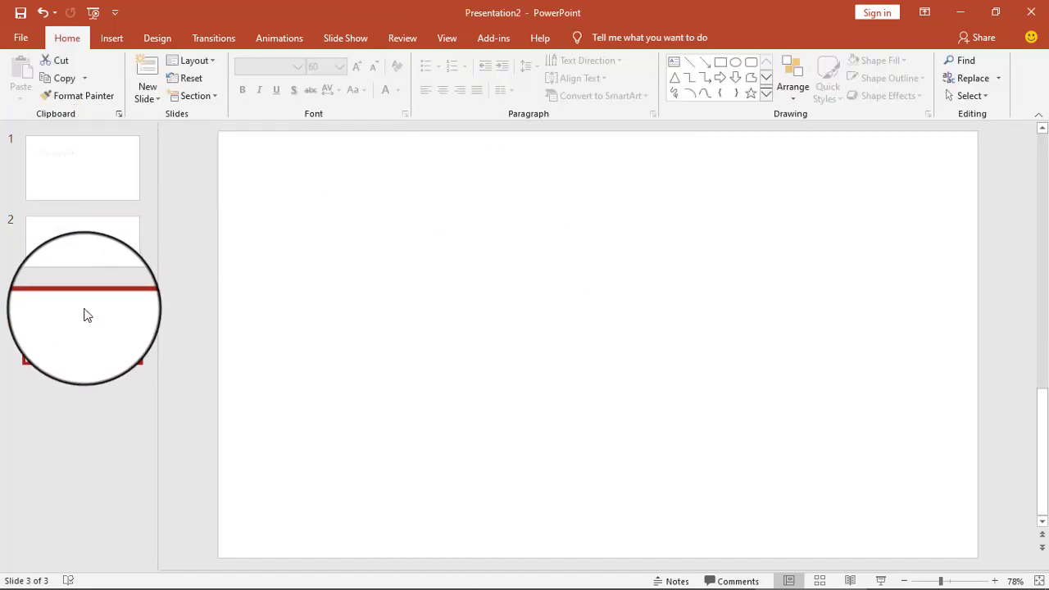
left_click(77, 252)
left_click(93, 195)
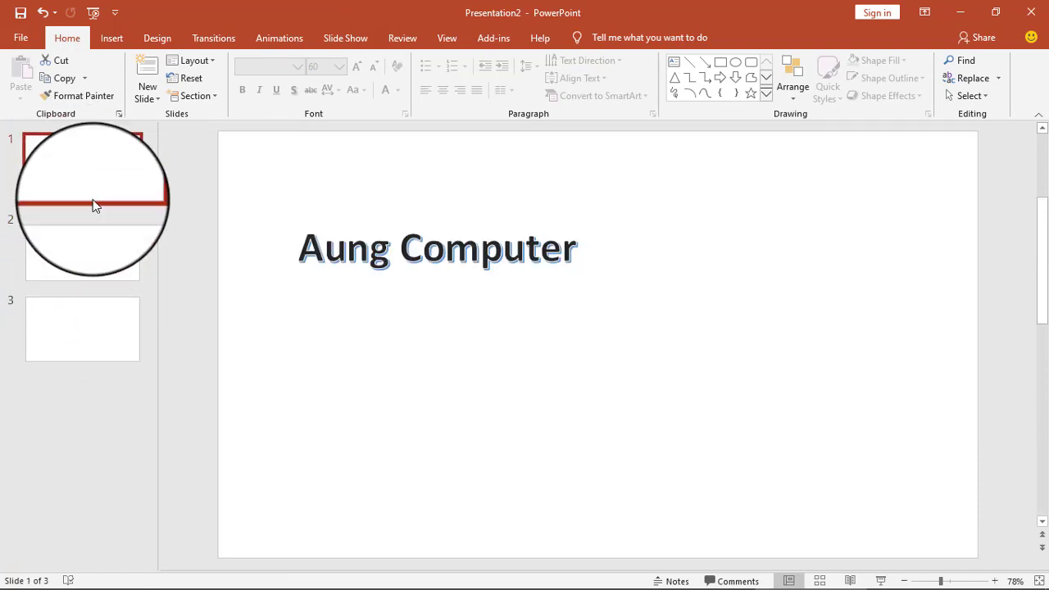
left_click(96, 241)
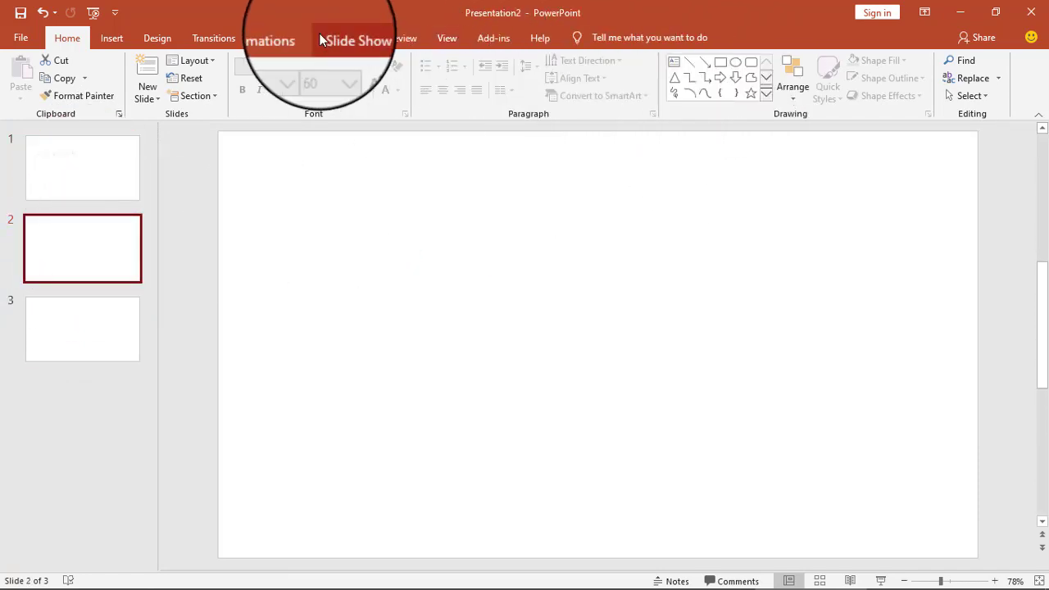
left_click(112, 47)
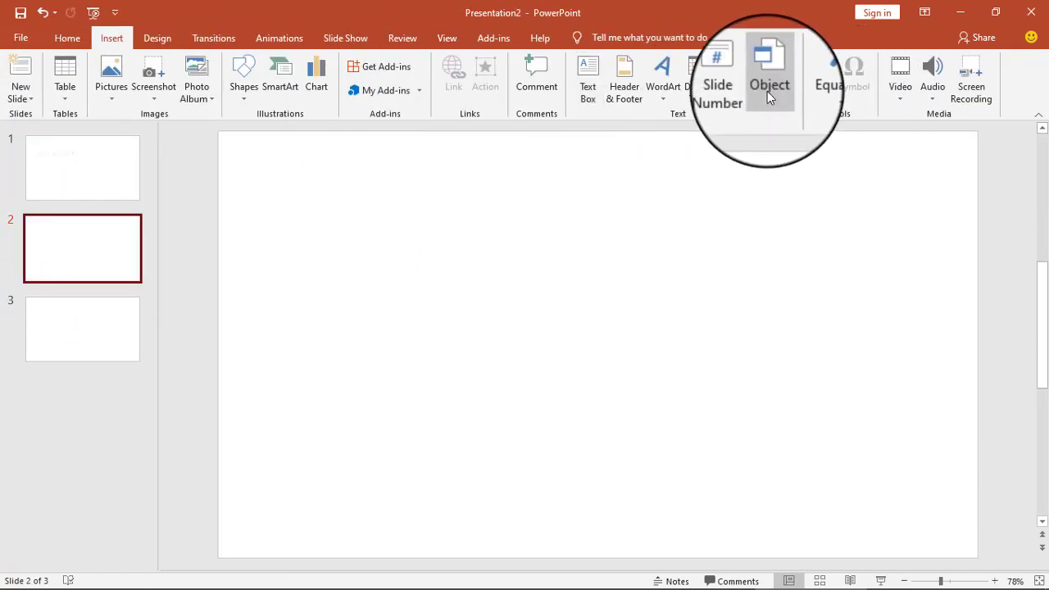
Add orange-outline WordArt to slide 2 reading 'Computer Training Centre'.
left_click(656, 89)
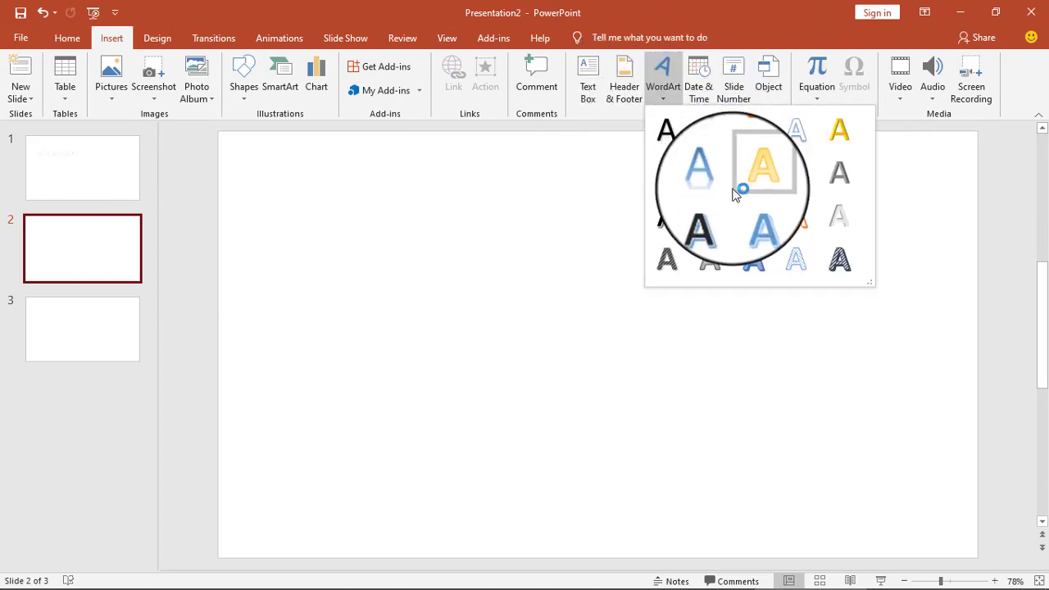
left_click(785, 234)
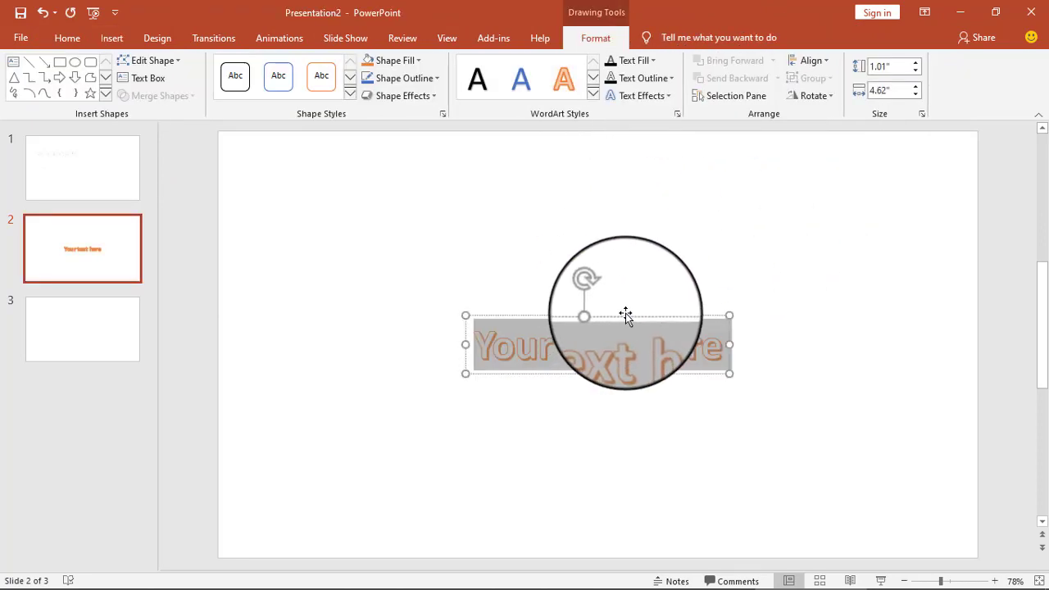
left_click_drag(625, 314, 430, 200)
left_click(499, 234)
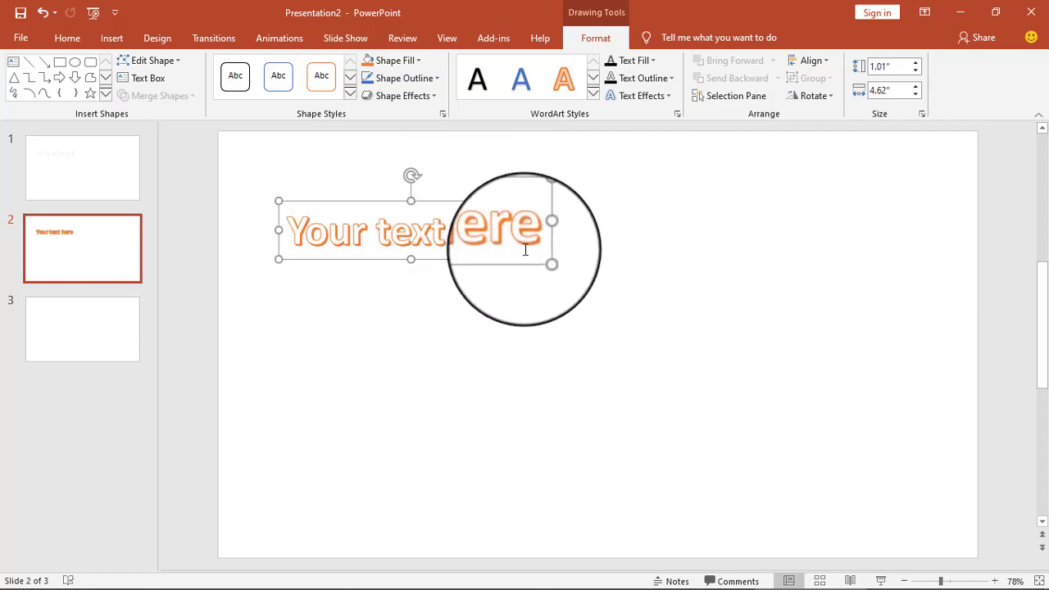
triple_click(504, 234)
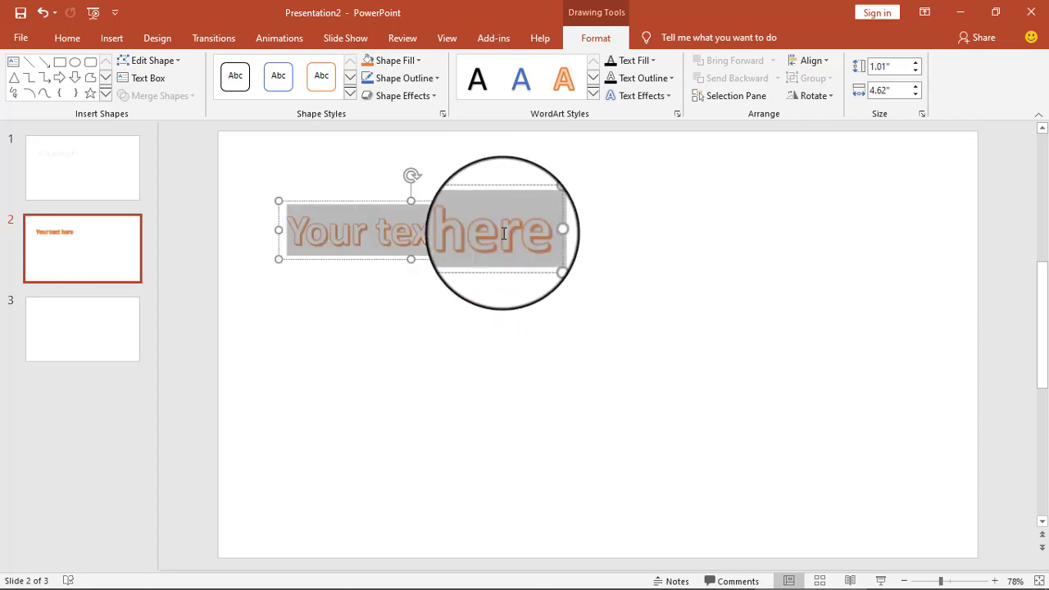
type("Computer Tra")
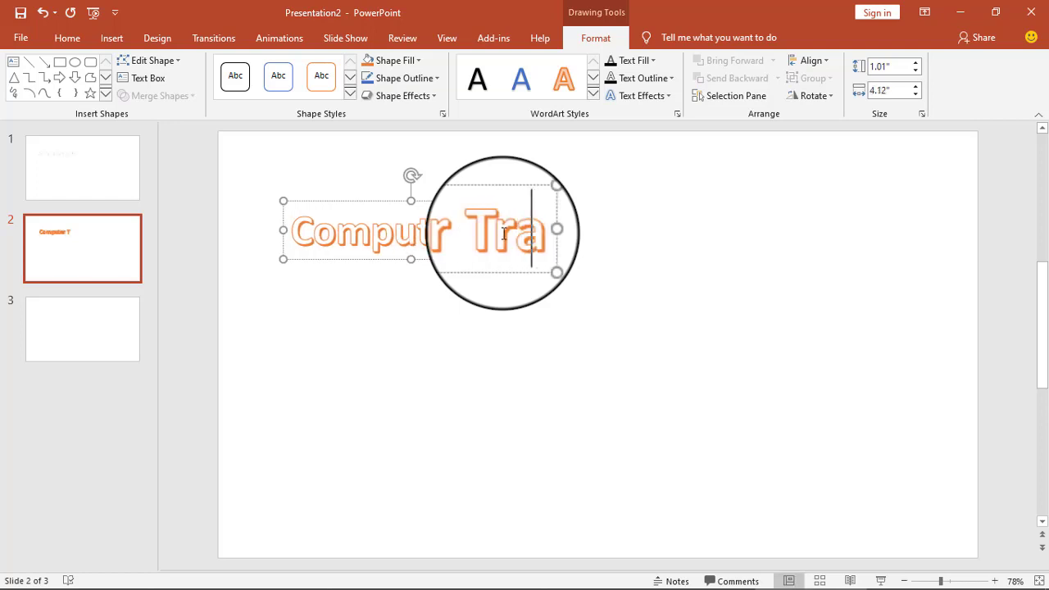
type("ining Centre")
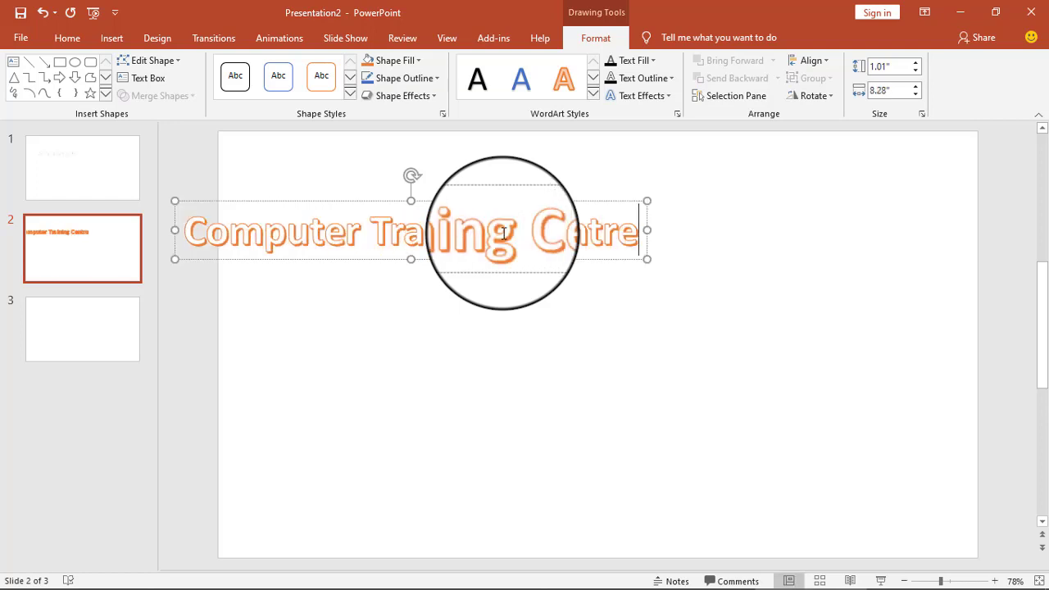
left_click(548, 305)
Clear the WordArt styling to plain black text and nudge the title into place near the top.
left_click(539, 247)
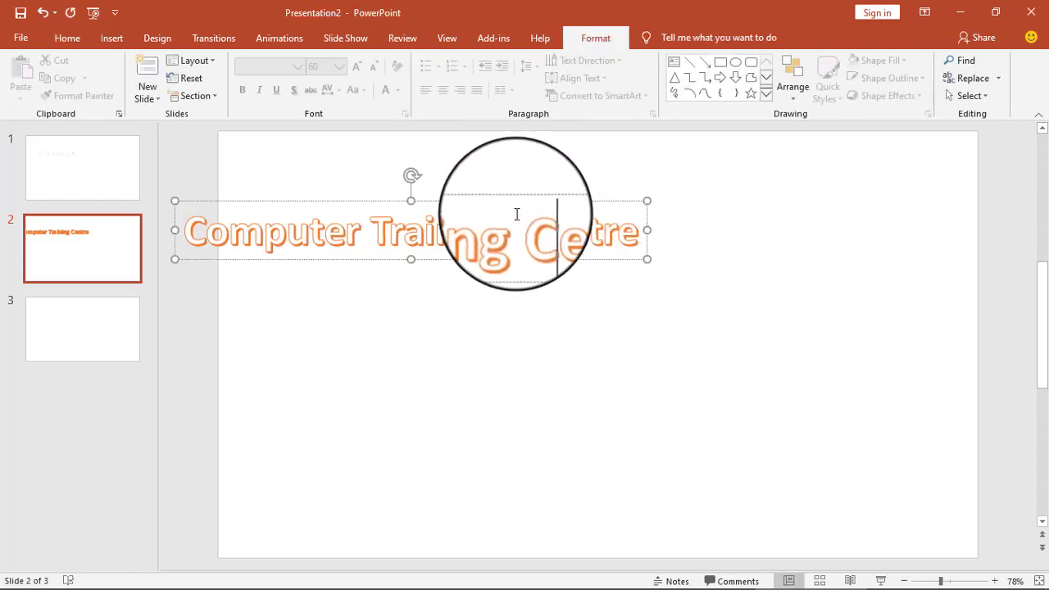
left_click_drag(503, 205, 581, 217)
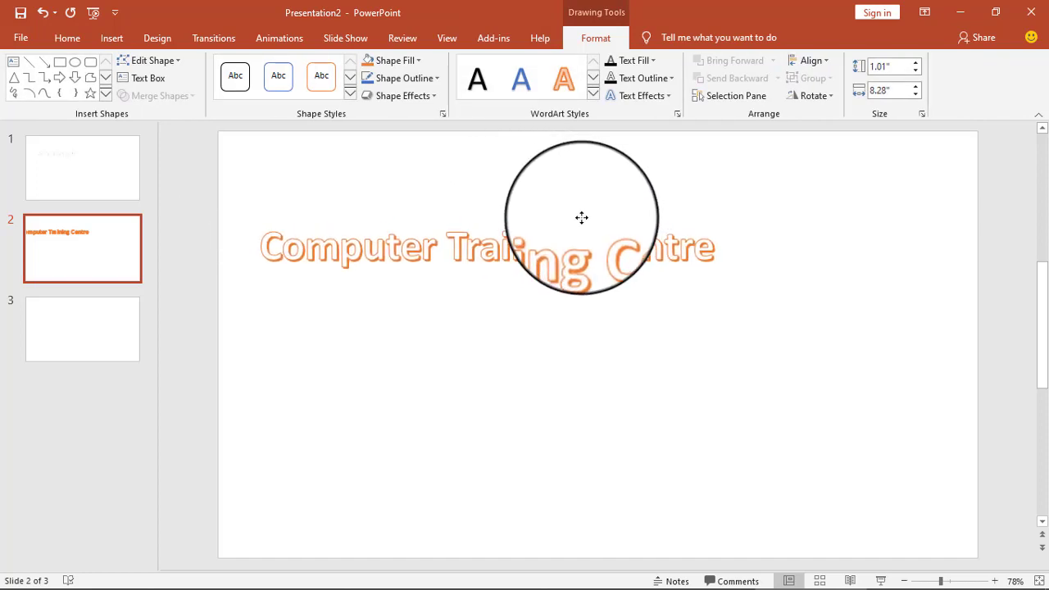
left_click(485, 82)
left_click(136, 178)
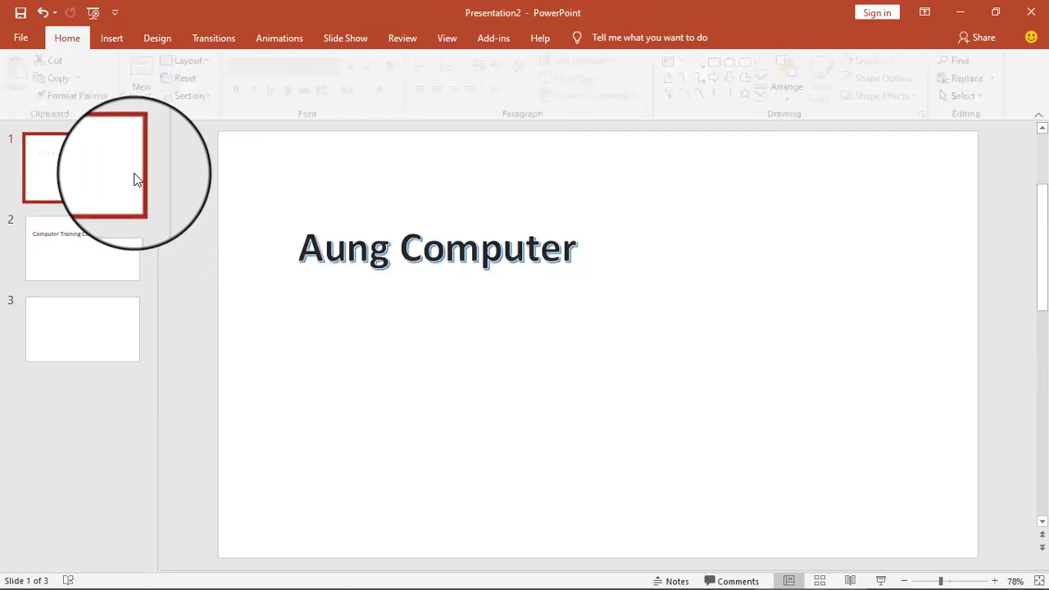
left_click(110, 255)
left_click(513, 246)
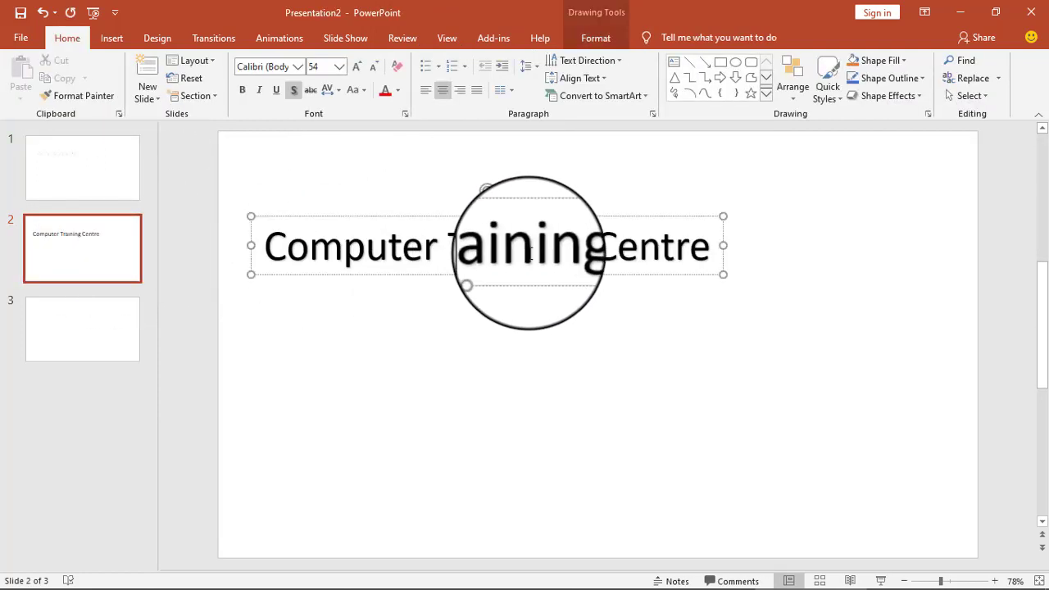
left_click_drag(540, 218, 583, 232)
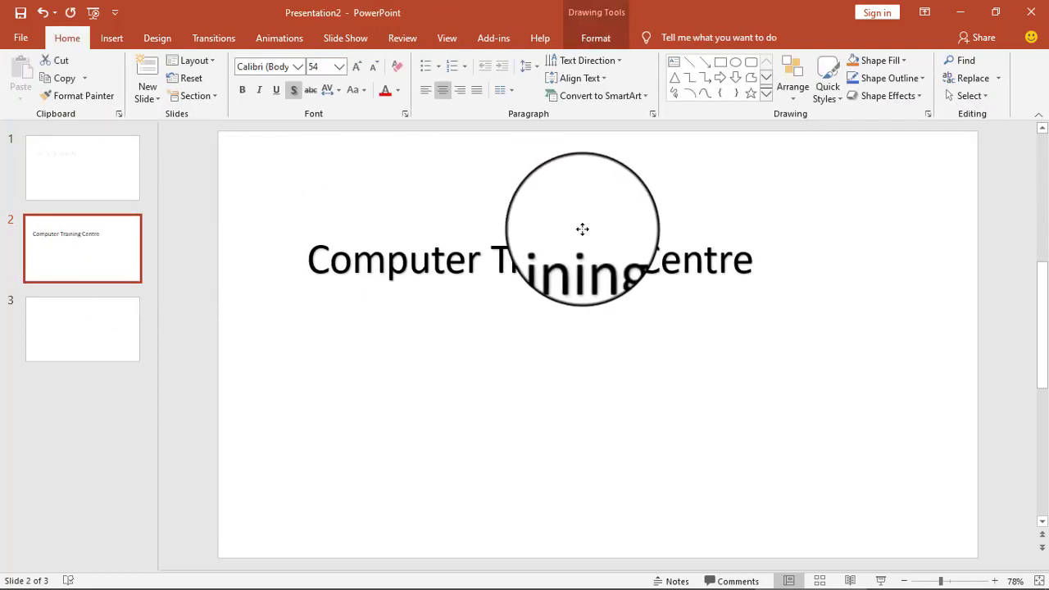
left_click(110, 195)
left_click(106, 230)
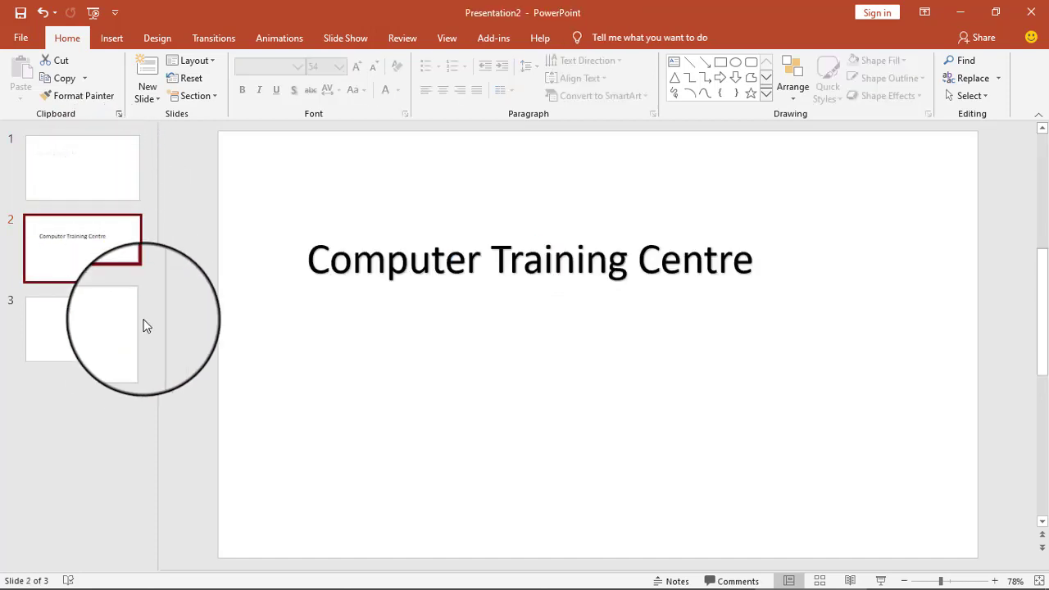
left_click(110, 328)
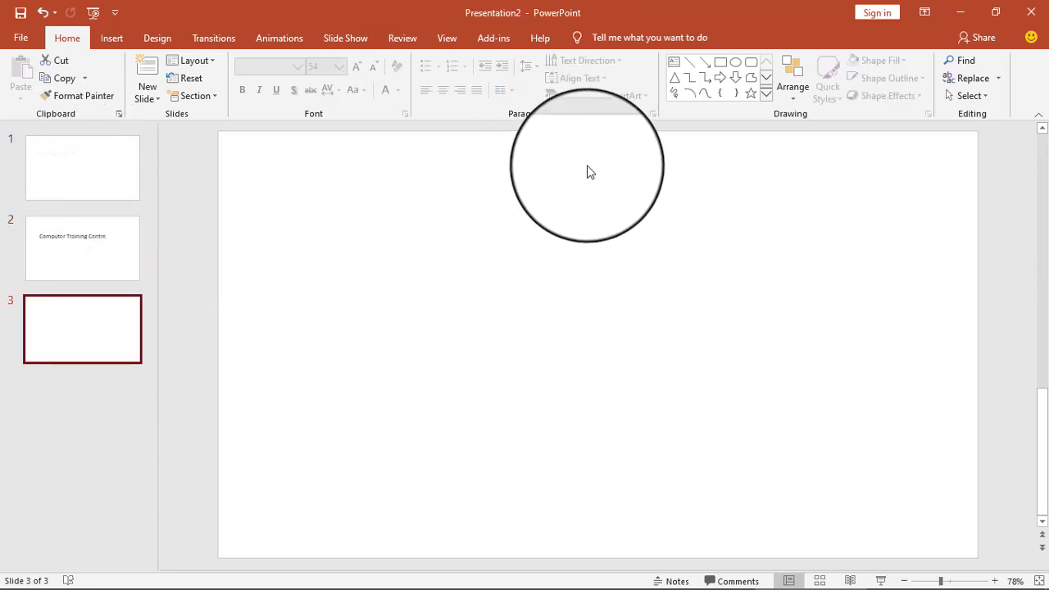
Draw a five-point star on slide 3, centre it, and colour it orange with a shape style.
left_click(766, 94)
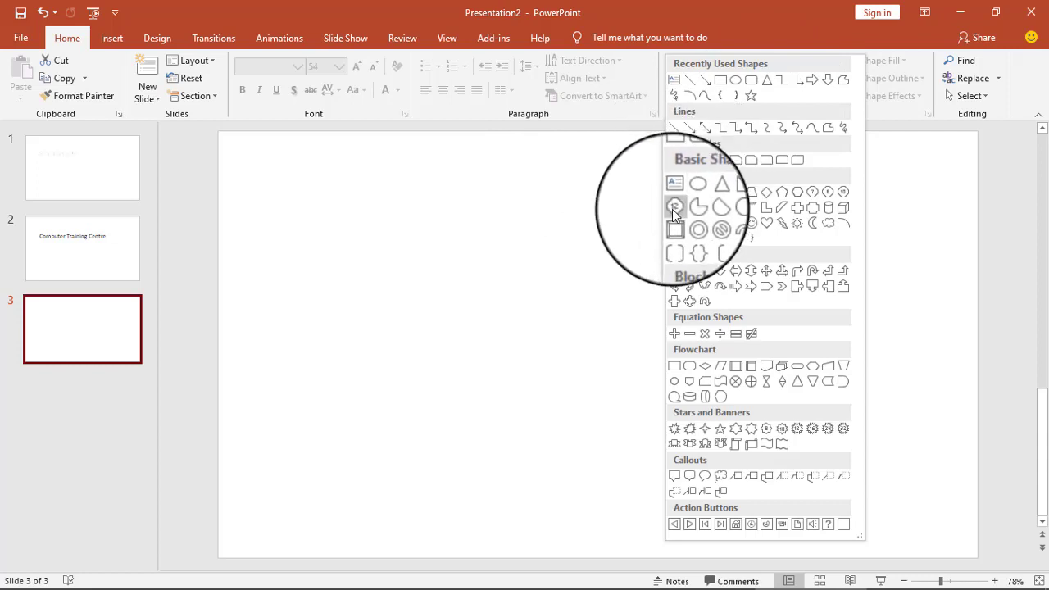
left_click(750, 97)
mouse_move(405, 243)
left_mouse_down()
mouse_move(567, 322)
mouse_move(600, 396)
left_mouse_up()
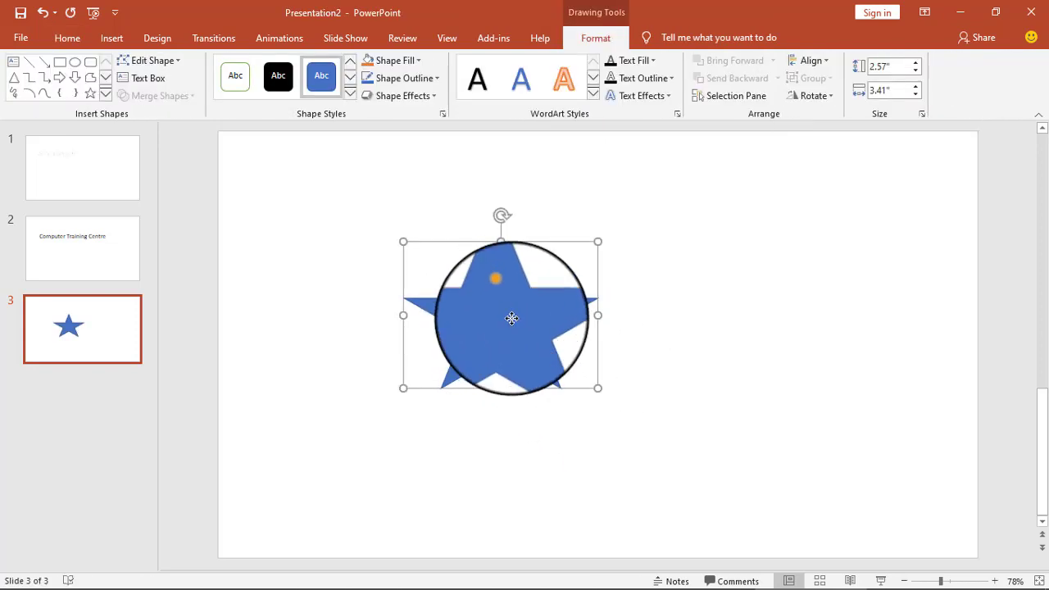
left_click_drag(510, 322, 605, 321)
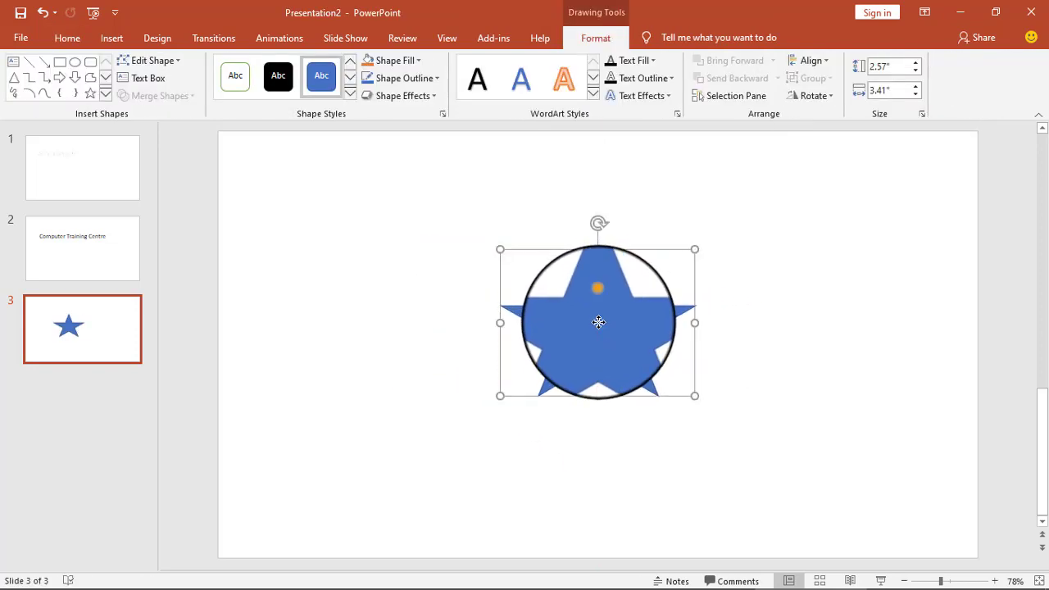
left_click(350, 95)
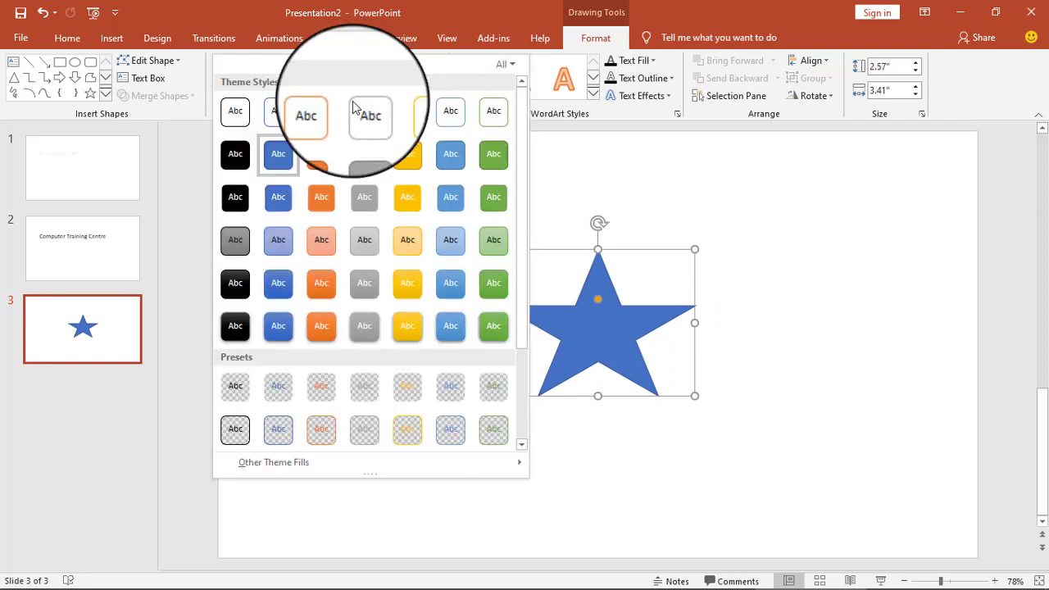
left_click(321, 197)
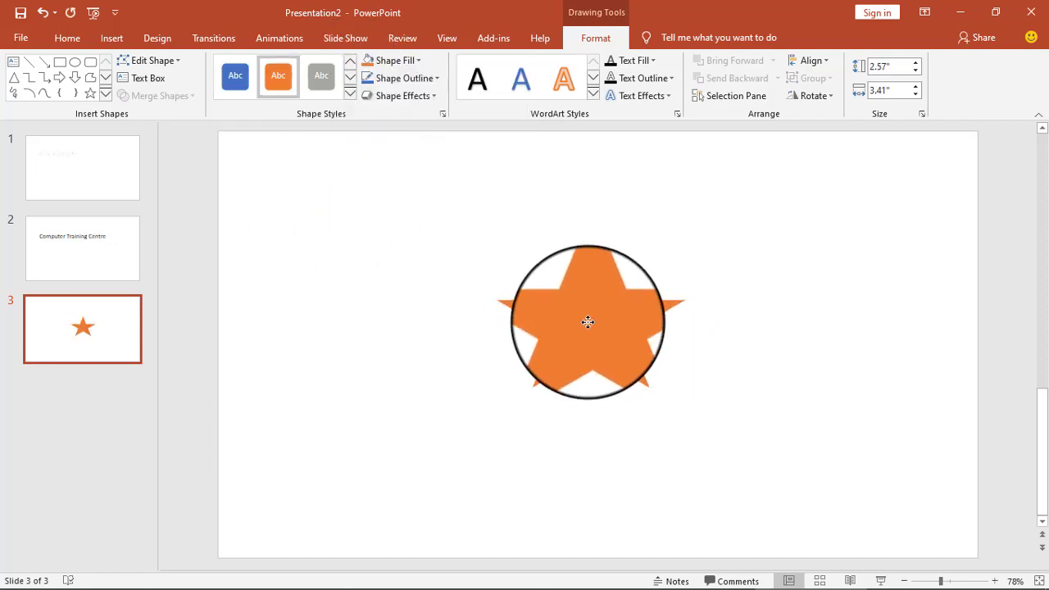
left_click_drag(587, 322, 723, 326)
left_click(96, 172)
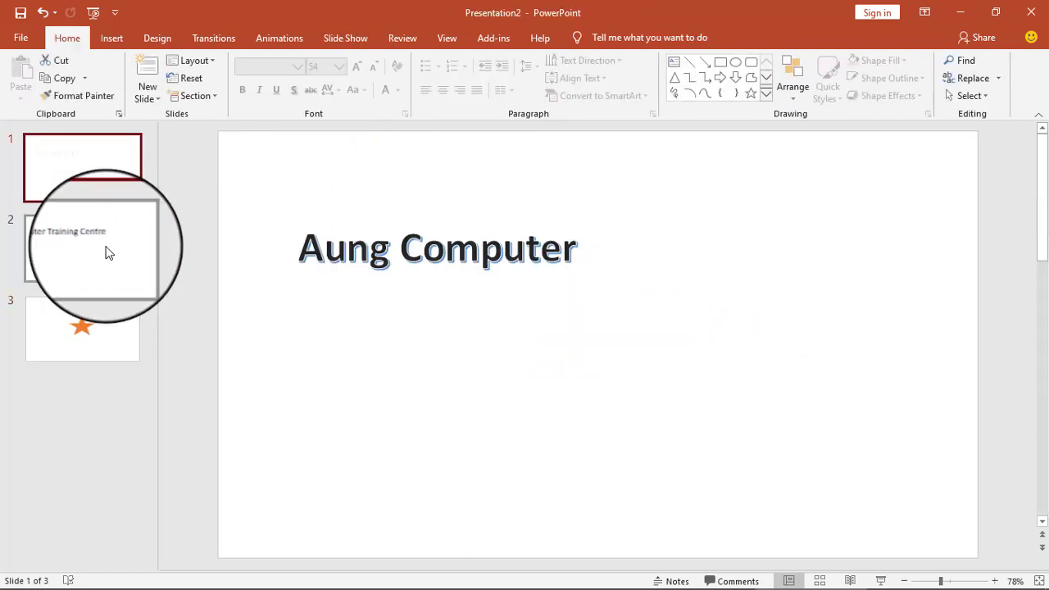
Flip through the slides, return to slide 1, Aung Computer, and show the Design themes and variants.
left_click(102, 248)
left_click(96, 172)
left_click(97, 250)
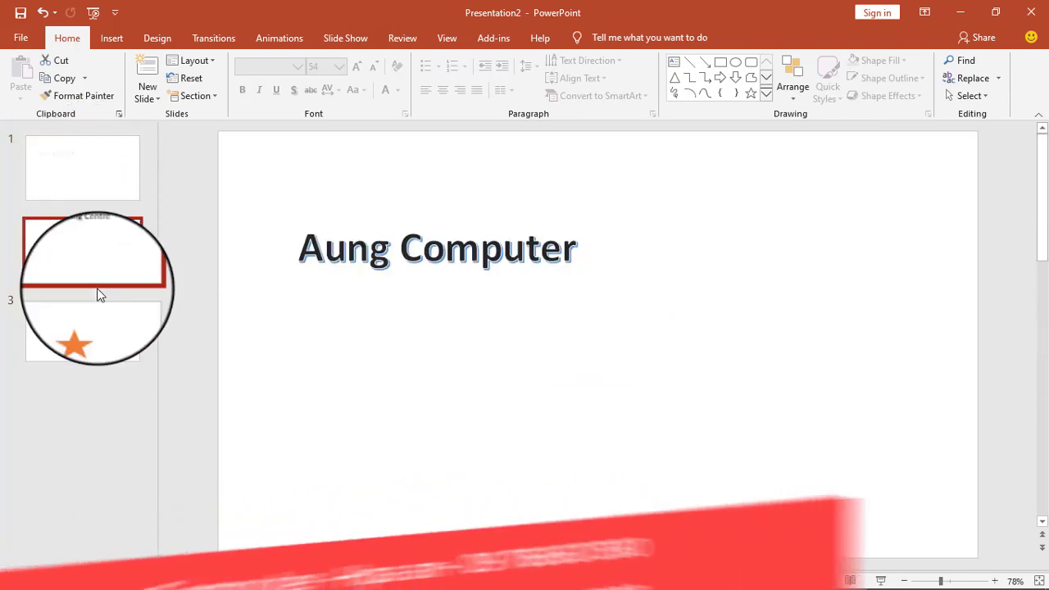
left_click(98, 328)
left_click(77, 172)
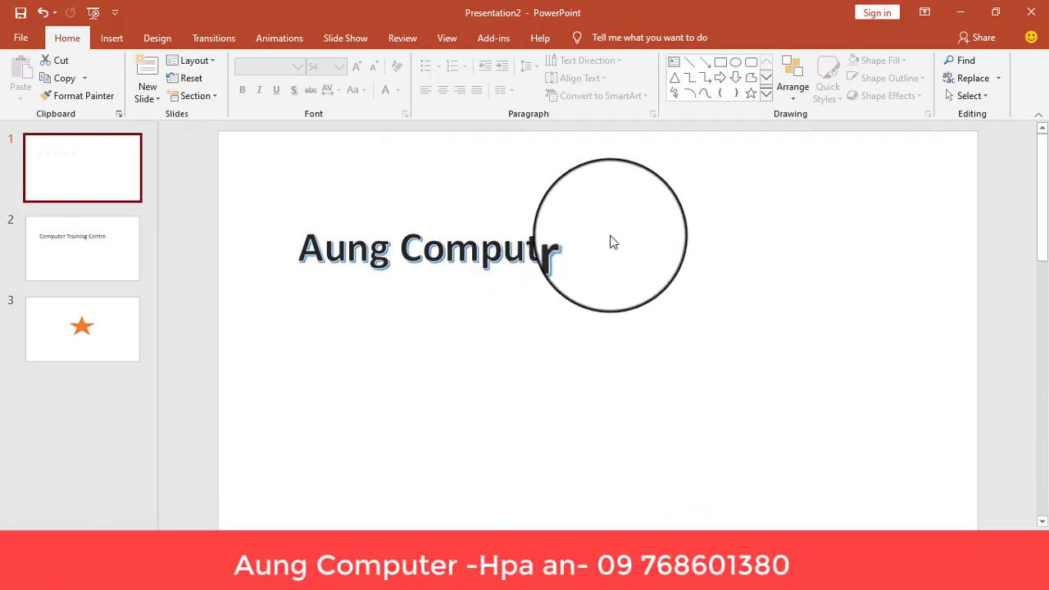
left_click(162, 42)
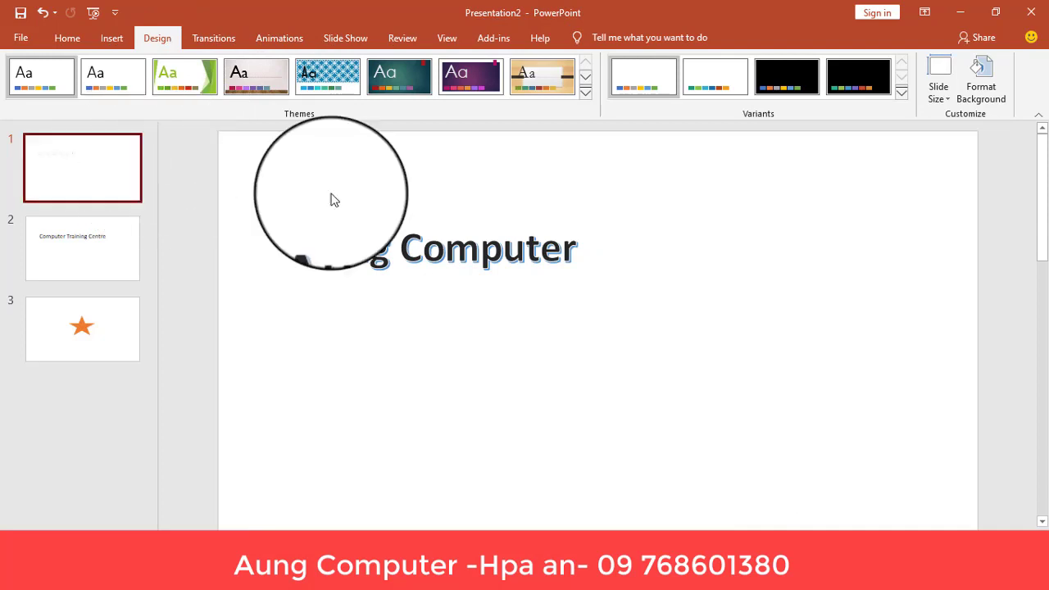
In Format Background, try gold, orange and gradient fills on slide 1, then undo back to plain white.
left_click(982, 88)
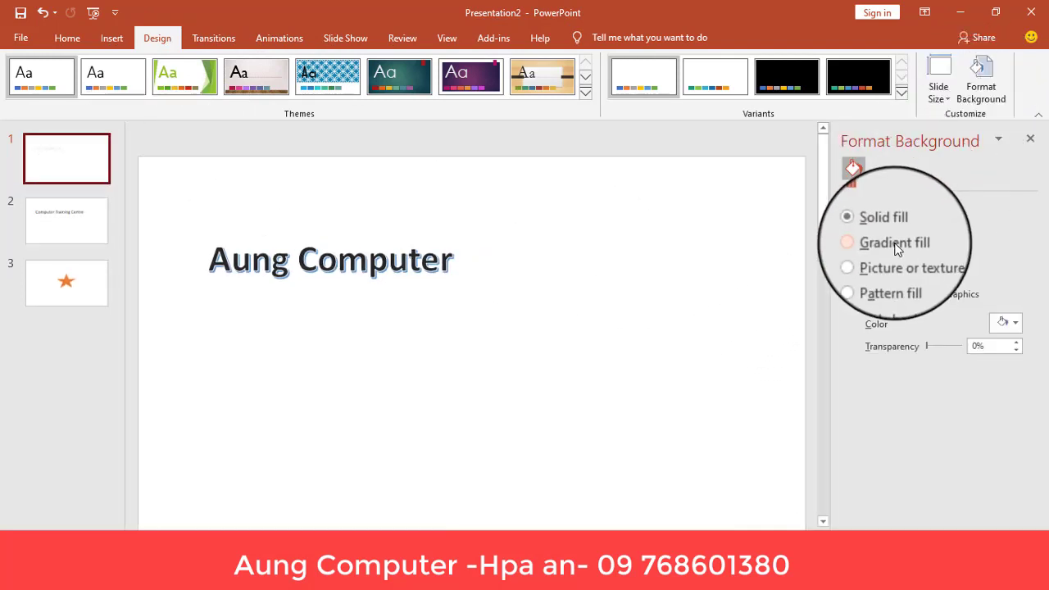
left_click(1016, 325)
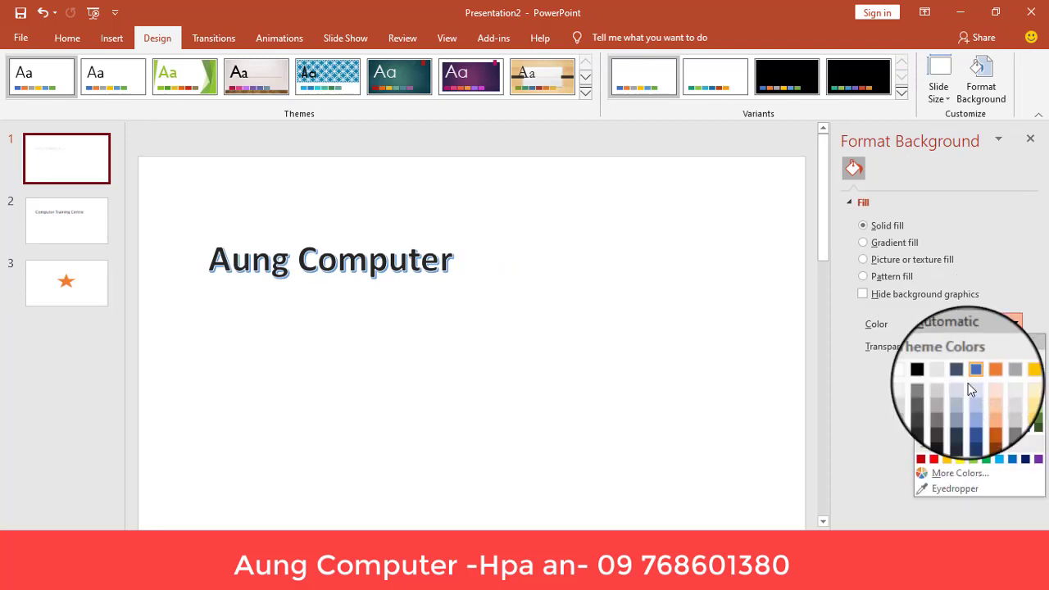
left_click(952, 461)
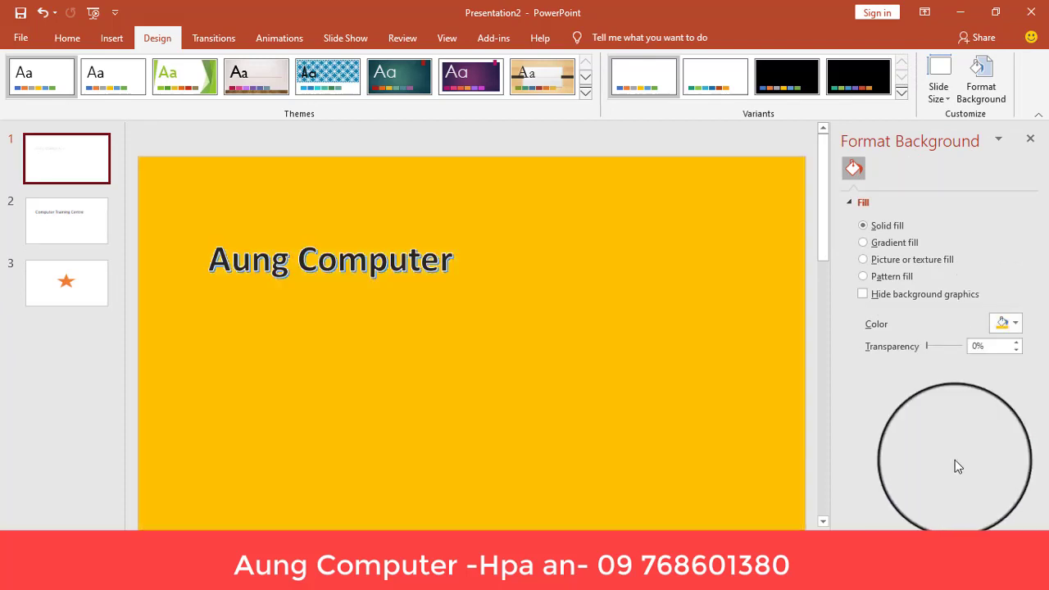
left_click(1010, 324)
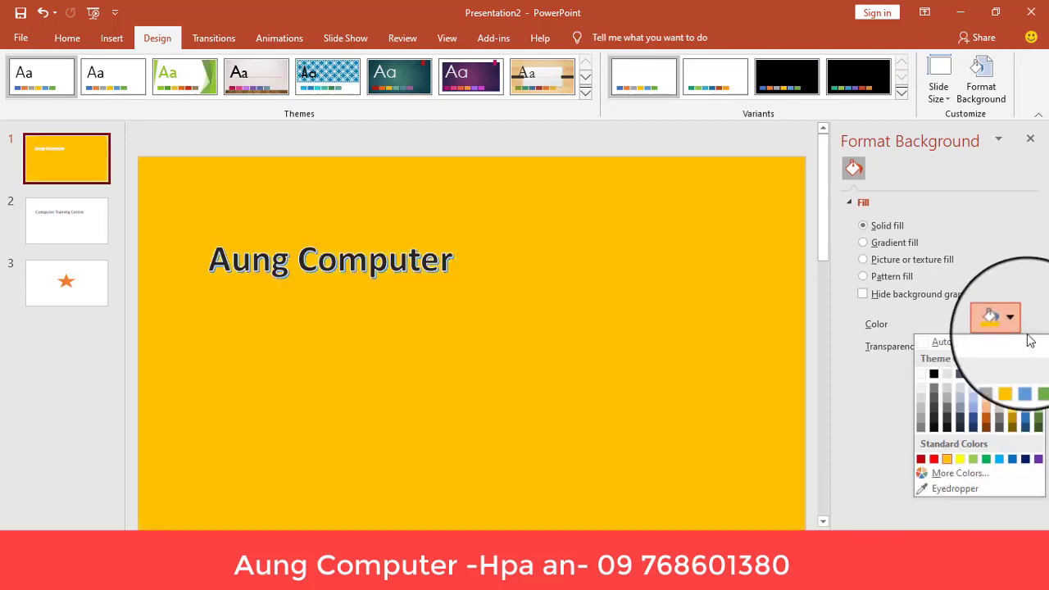
left_click(985, 380)
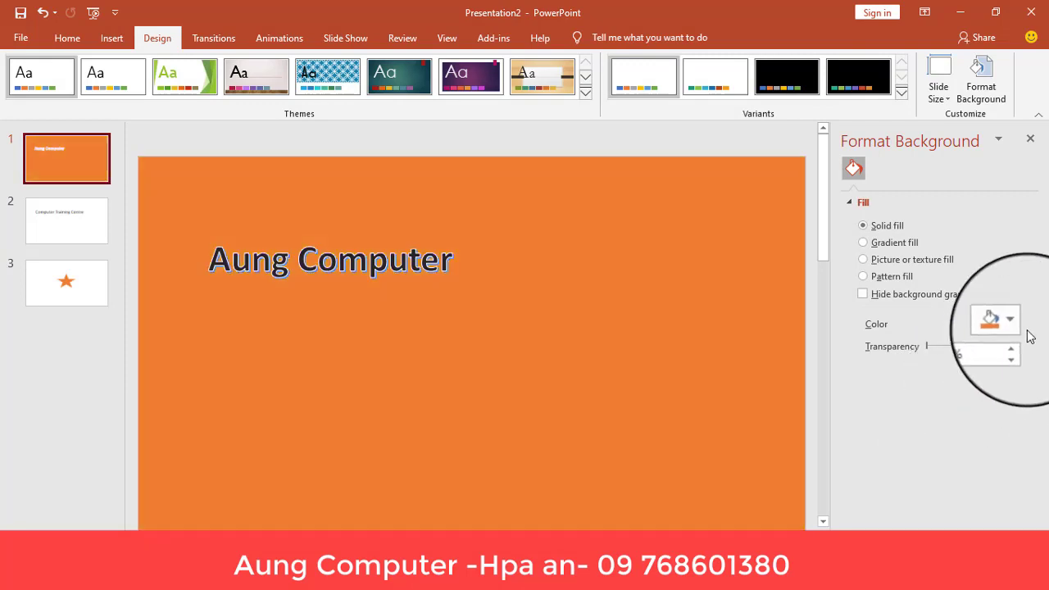
left_click(1010, 324)
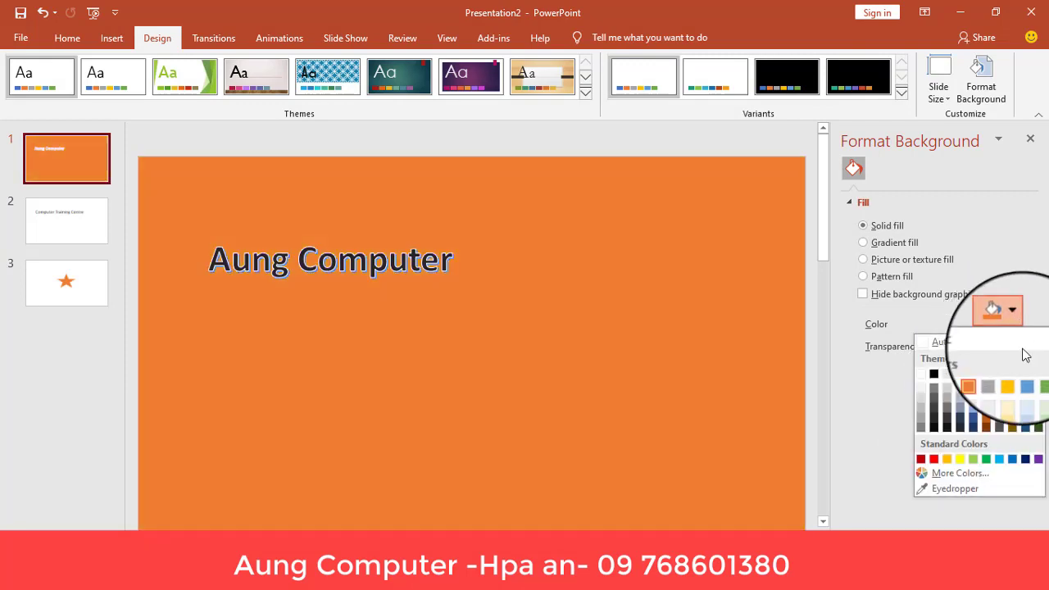
left_click(894, 242)
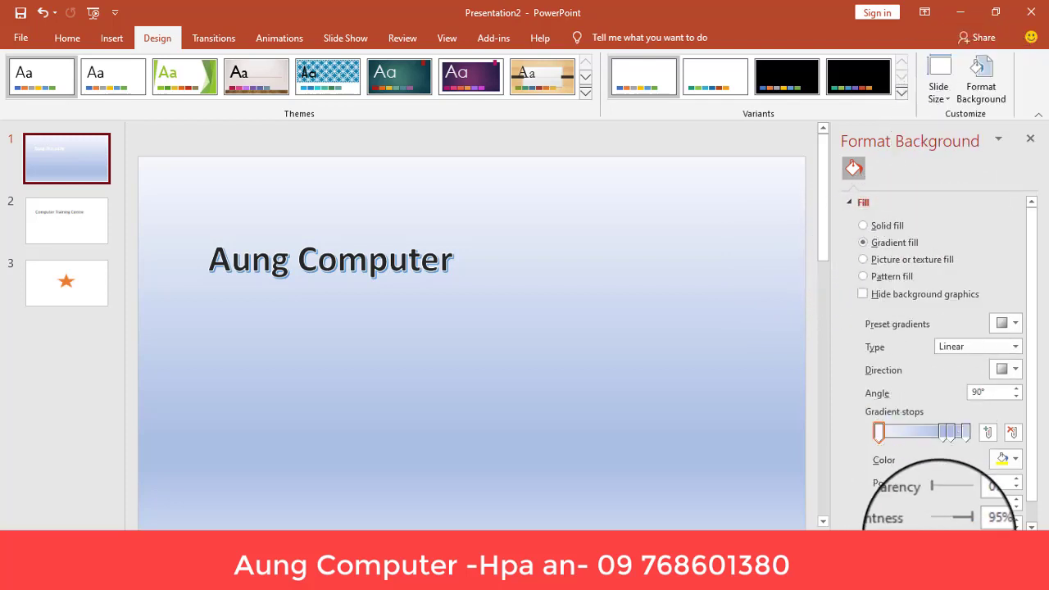
key("ctrl+z")
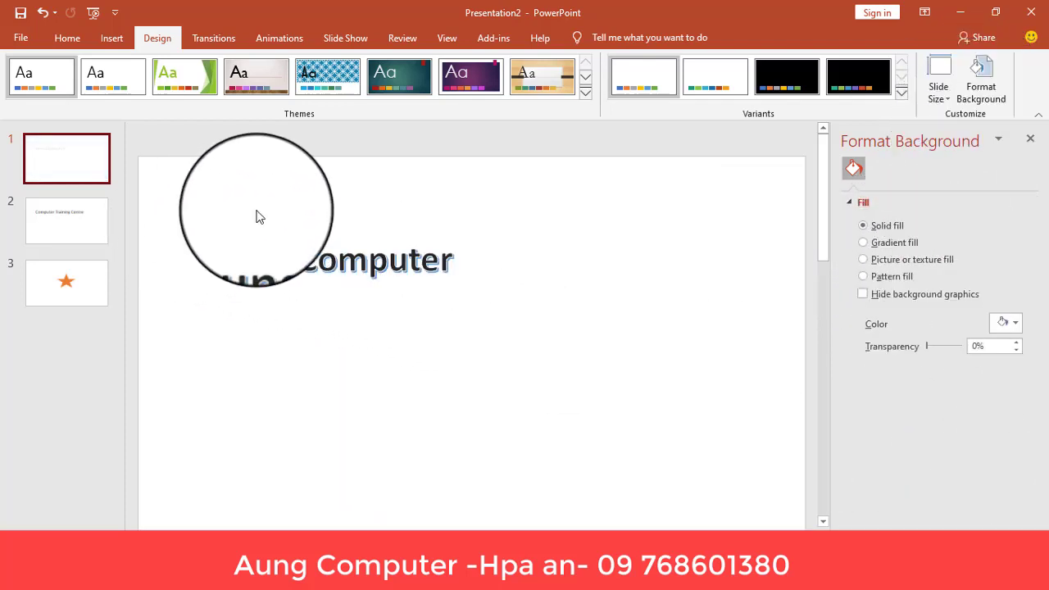
Try the green theme, apply the blue Circuit theme to all slides, and close Format Background.
left_click(585, 92)
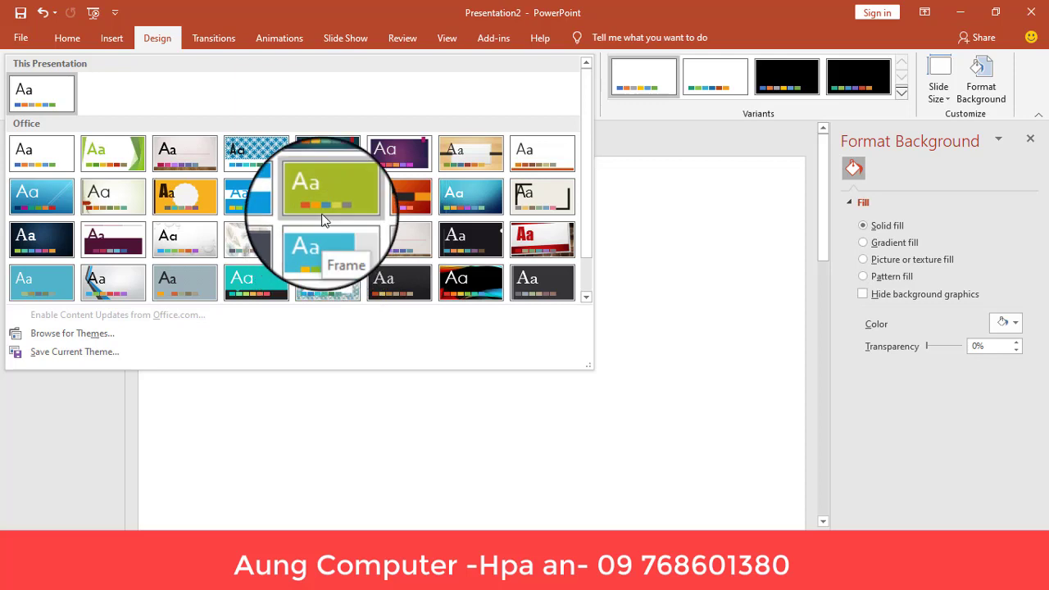
left_click(321, 204)
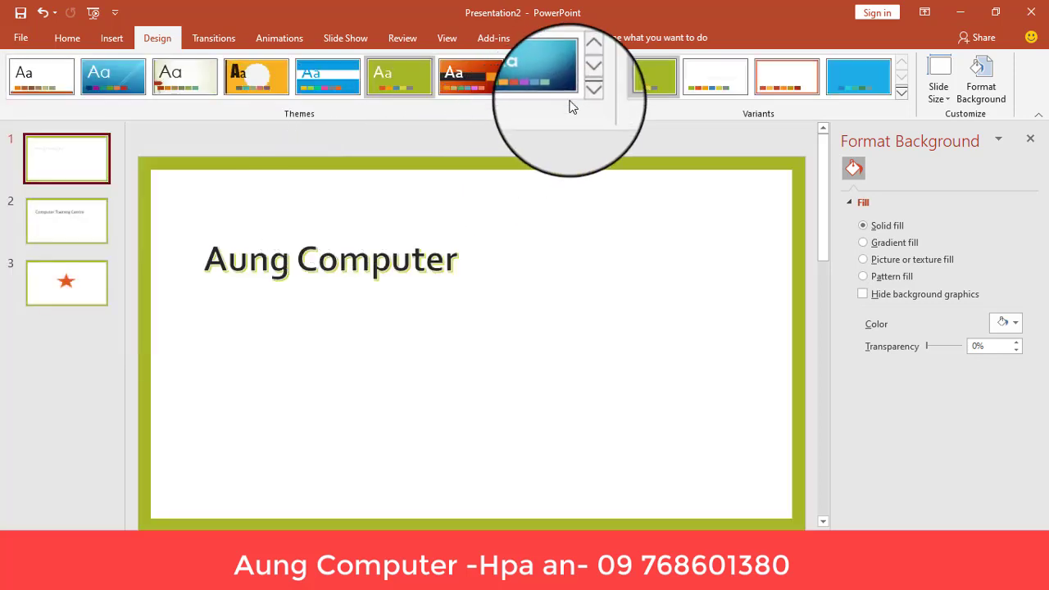
left_click(554, 79)
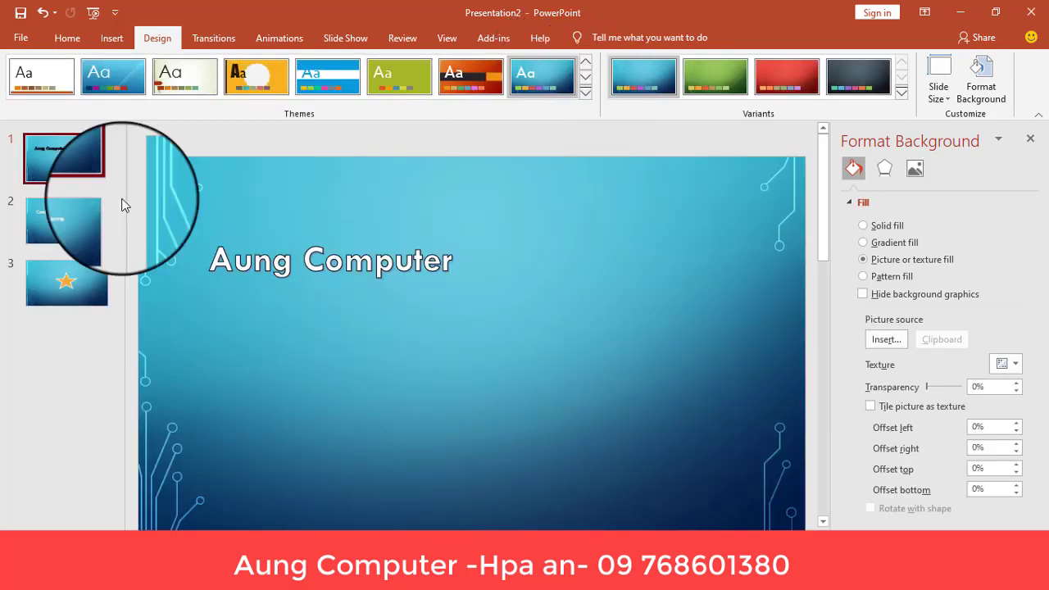
left_click(78, 223)
left_click(74, 274)
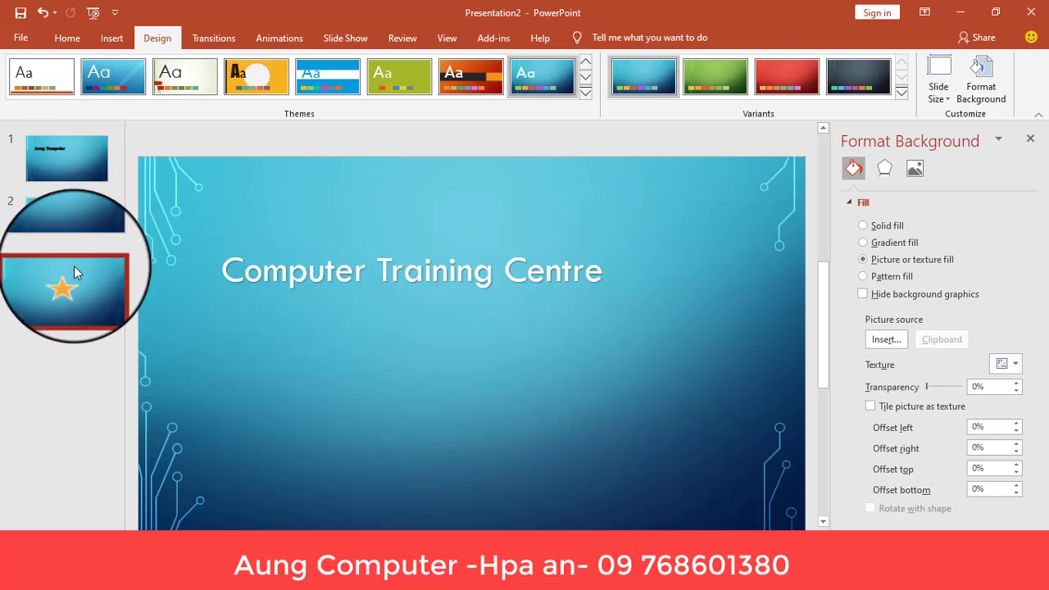
left_click(70, 160)
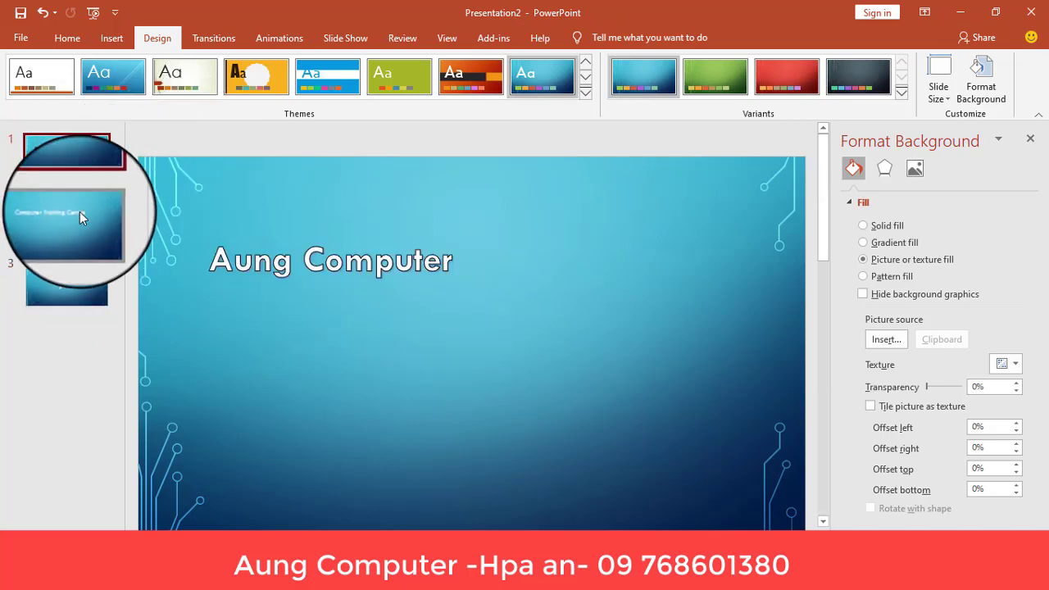
left_click(1029, 137)
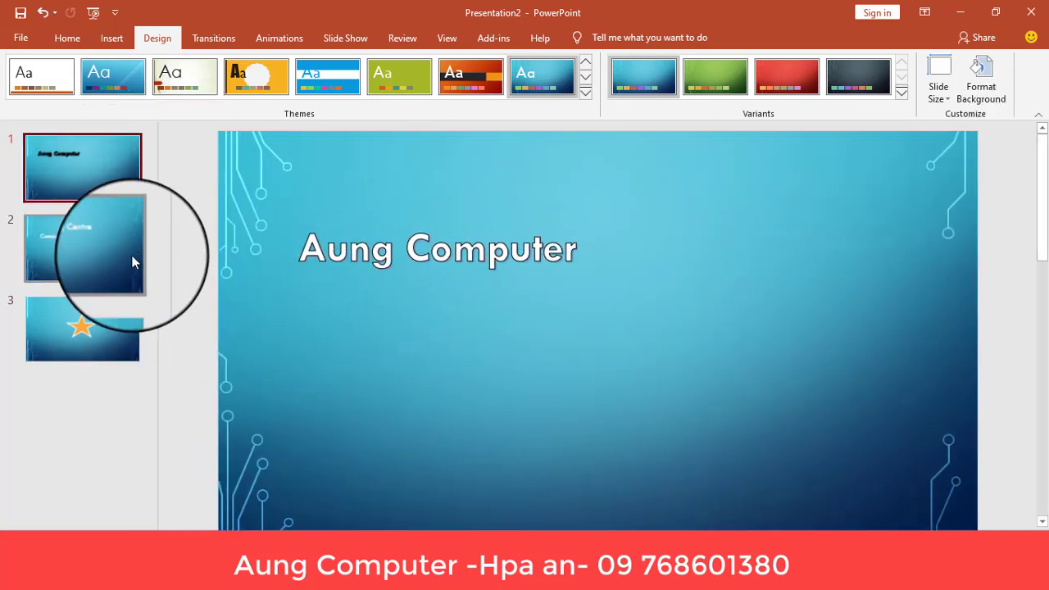
Review the three slides in the Circuit theme, checking the Computer Training Centre and Aung Computer title boxes.
left_click(98, 307)
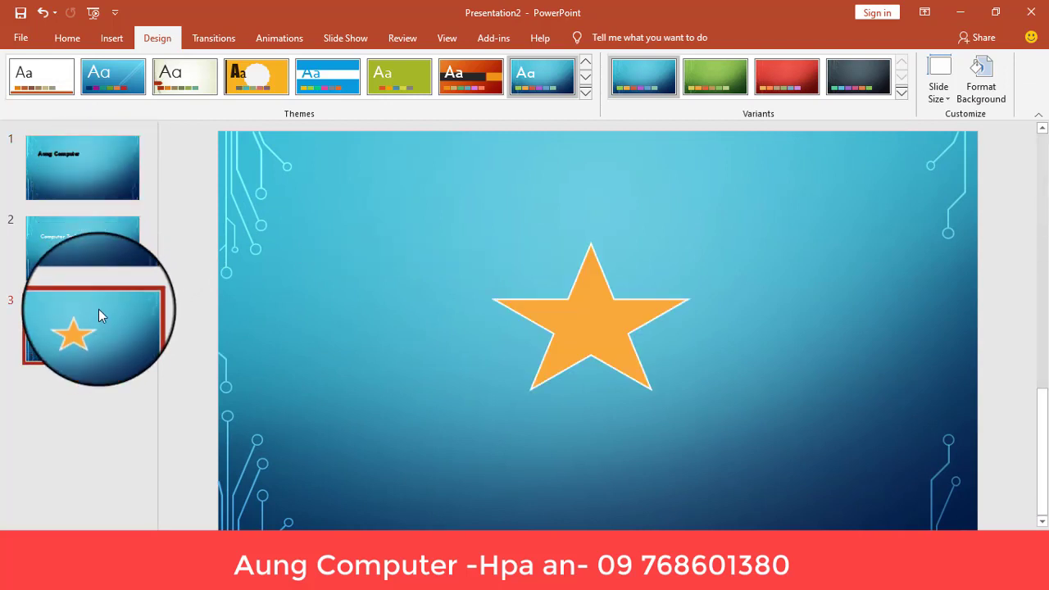
left_click(95, 176)
left_click(94, 238)
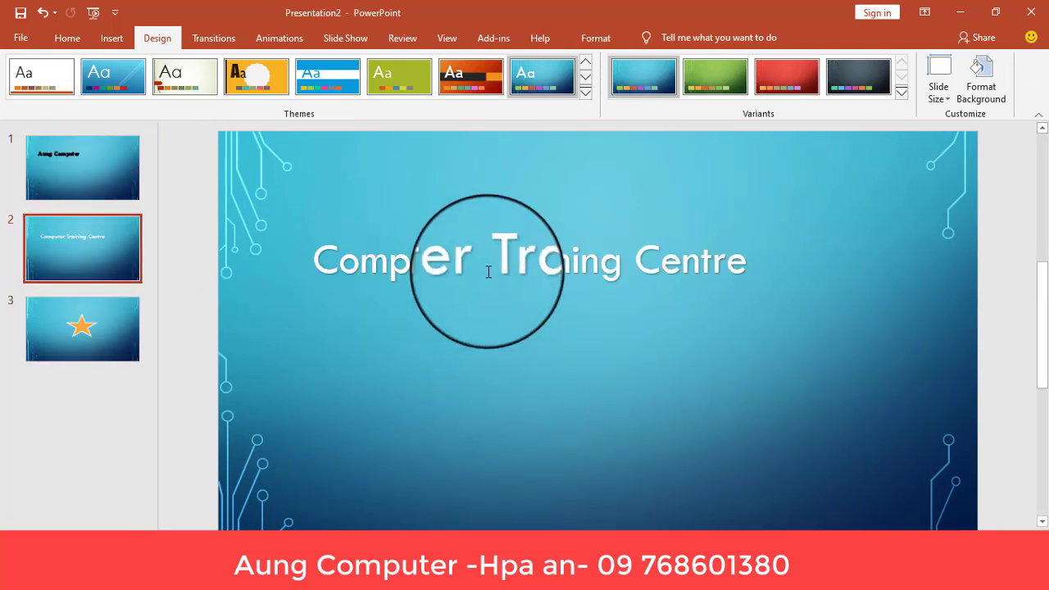
left_click(529, 230)
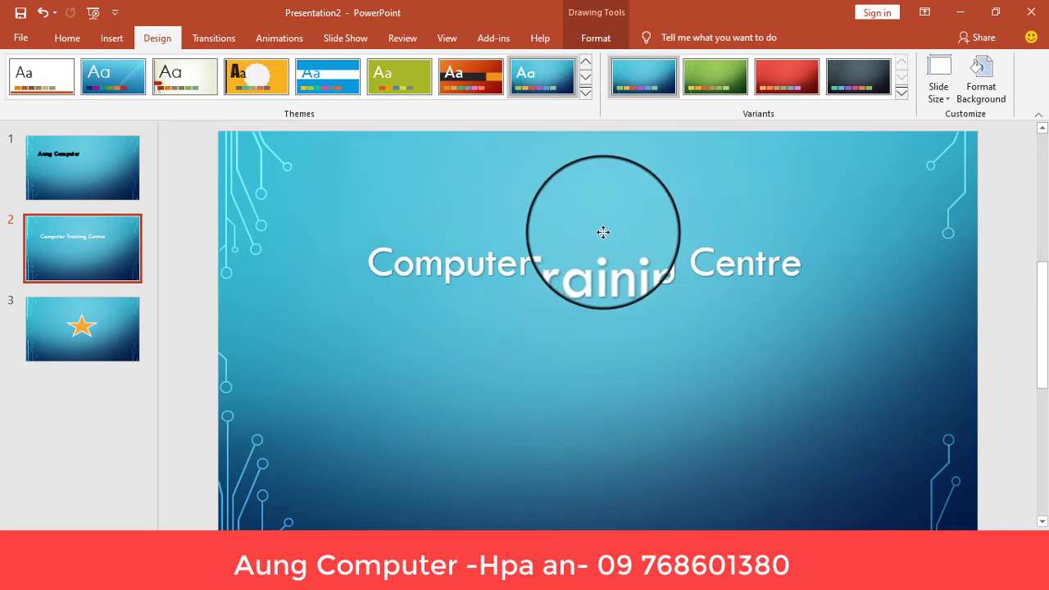
left_click(135, 173)
left_click(488, 224)
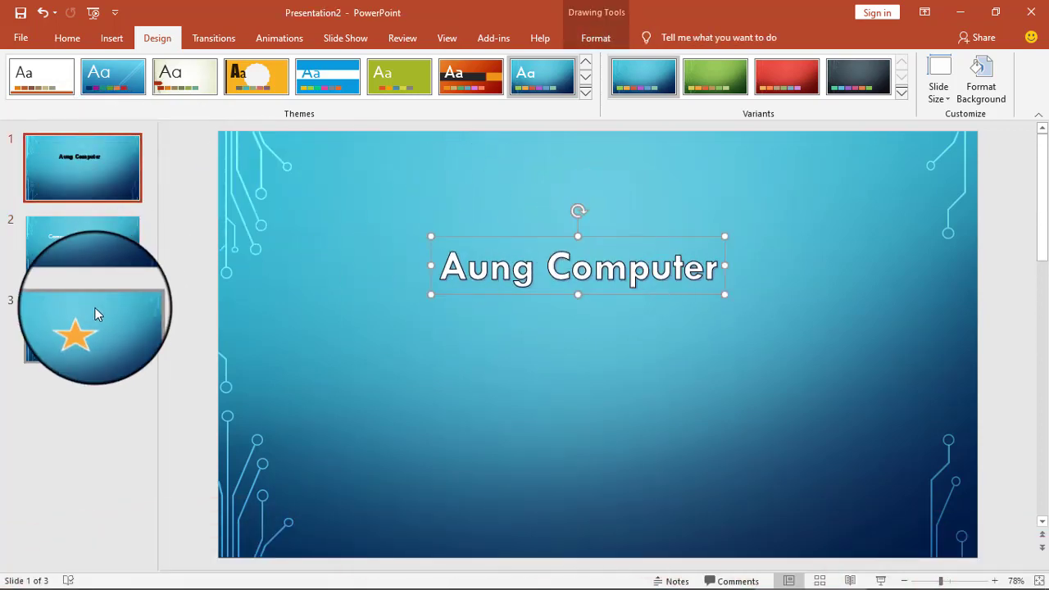
left_click(100, 322)
left_click(62, 165)
left_click(76, 242)
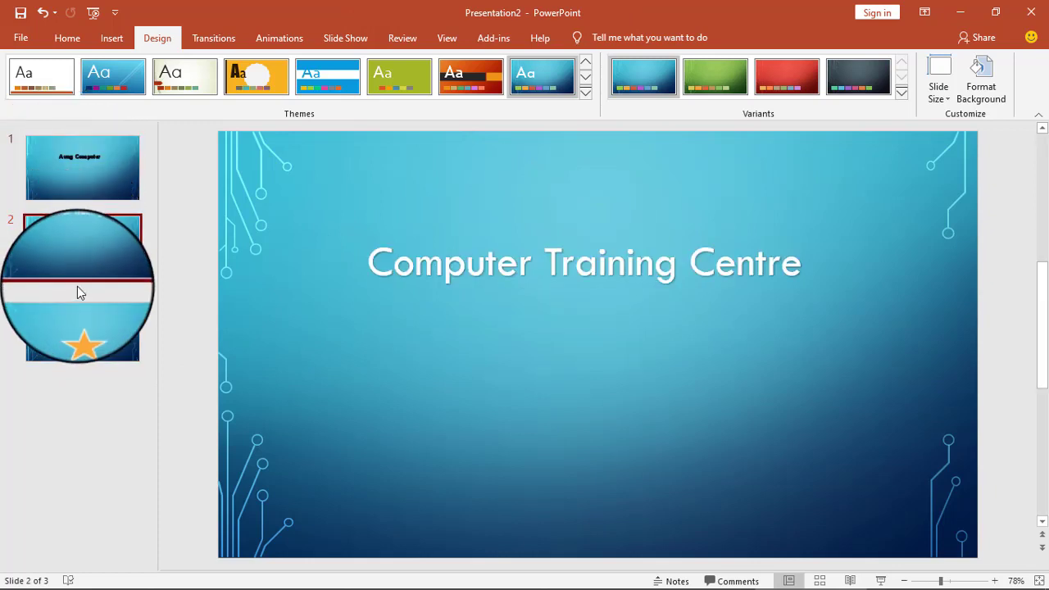
left_click(77, 162)
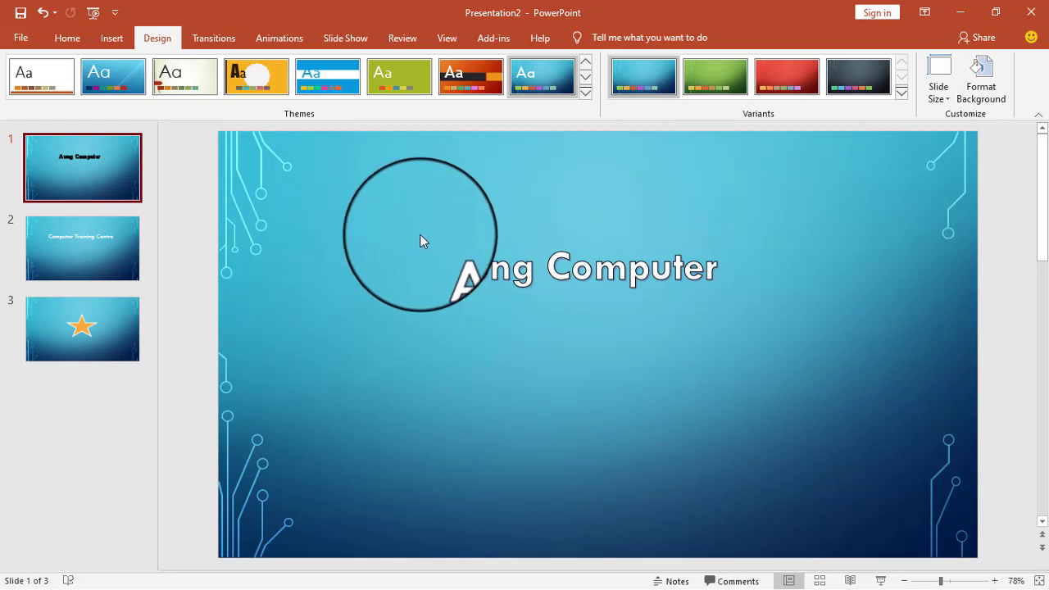
Start the show from slide 1, advance to Computer Training Centre, and switch to the laser pointer.
key("F5")
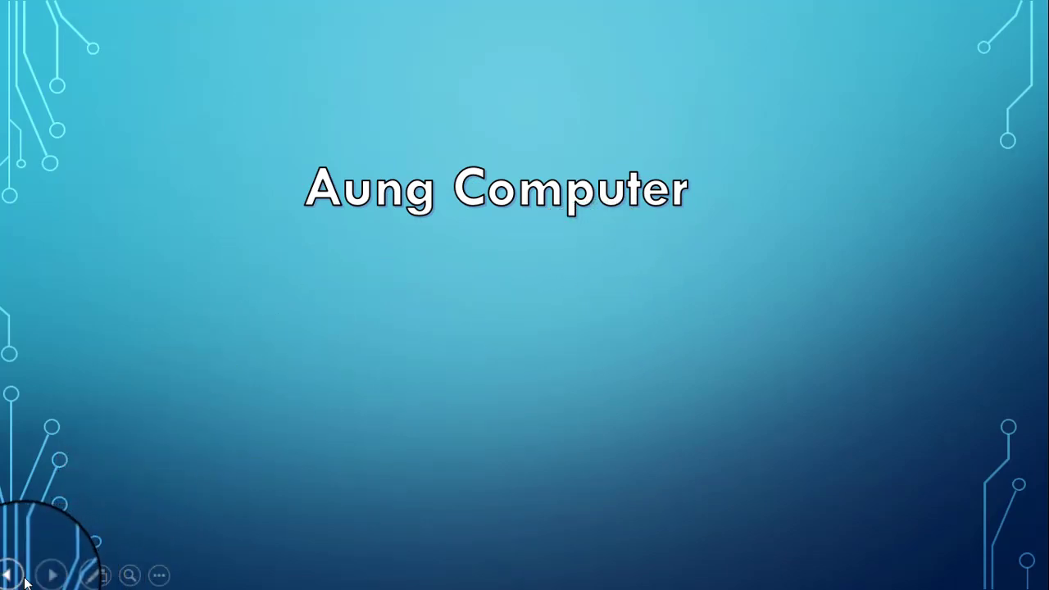
left_click(41, 578)
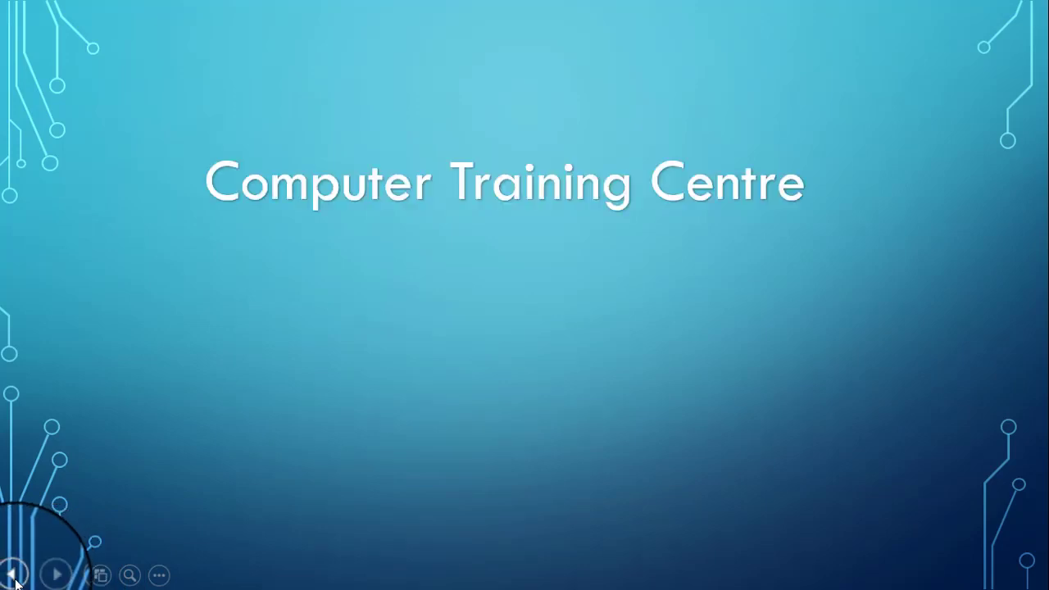
left_click(15, 577)
left_click(49, 577)
left_click(72, 575)
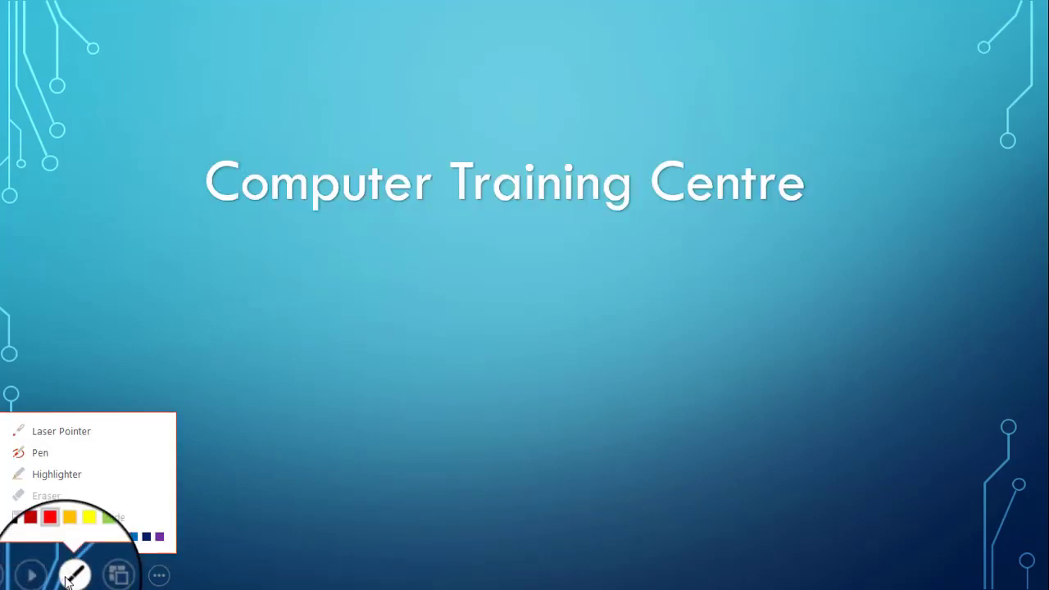
left_click(71, 430)
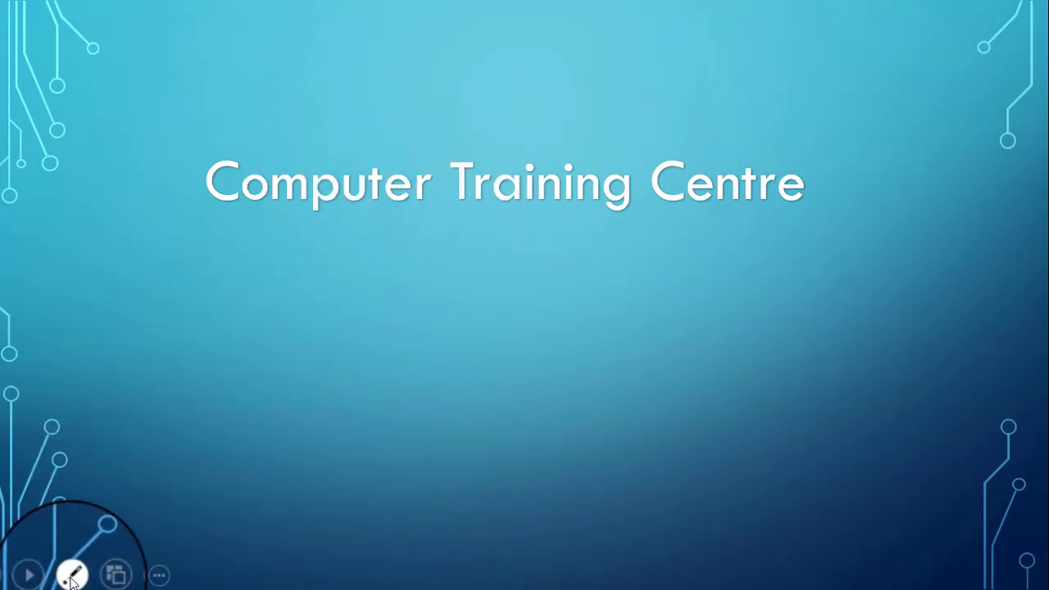
left_click(70, 576)
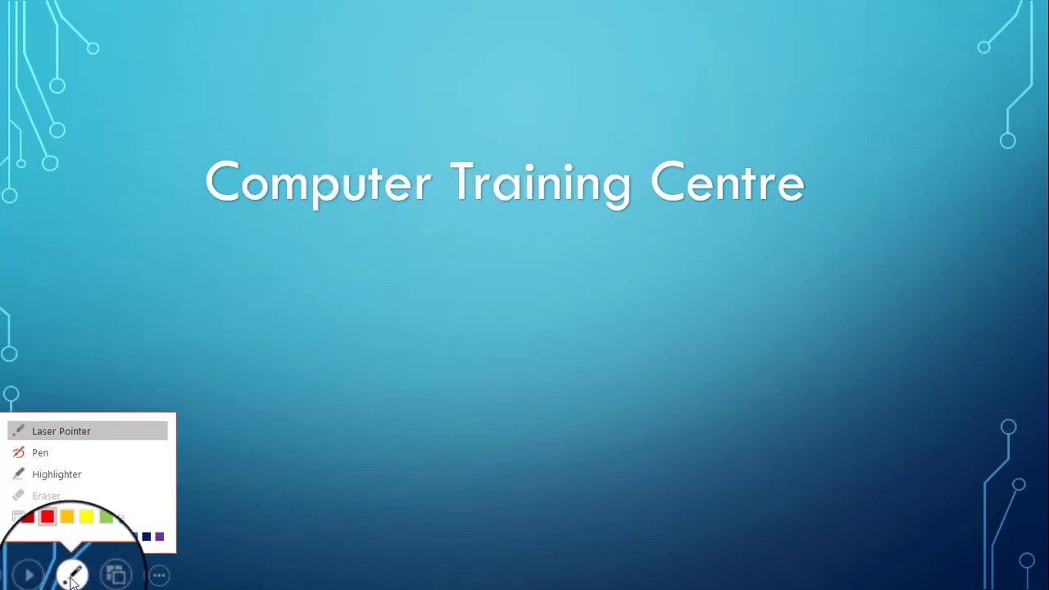
Circle Computer, Training and Centre with the red pen, then erase those red ink circles.
left_click(59, 453)
left_click_drag(384, 237, 402, 72)
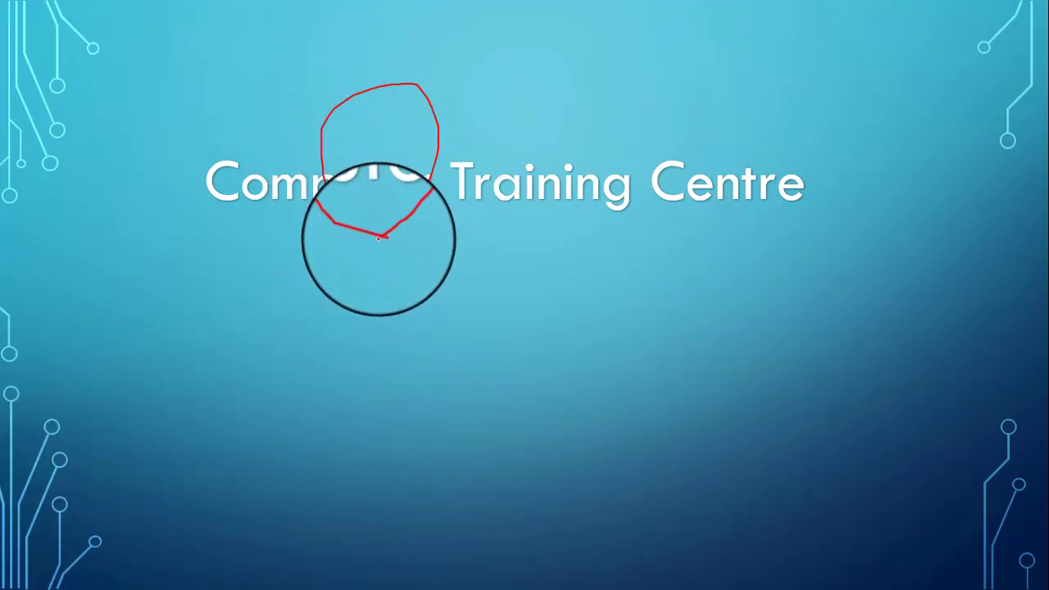
left_click_drag(543, 219, 524, 242)
mouse_move(667, 226)
left_mouse_down()
mouse_move(831, 193)
mouse_move(663, 223)
left_mouse_up()
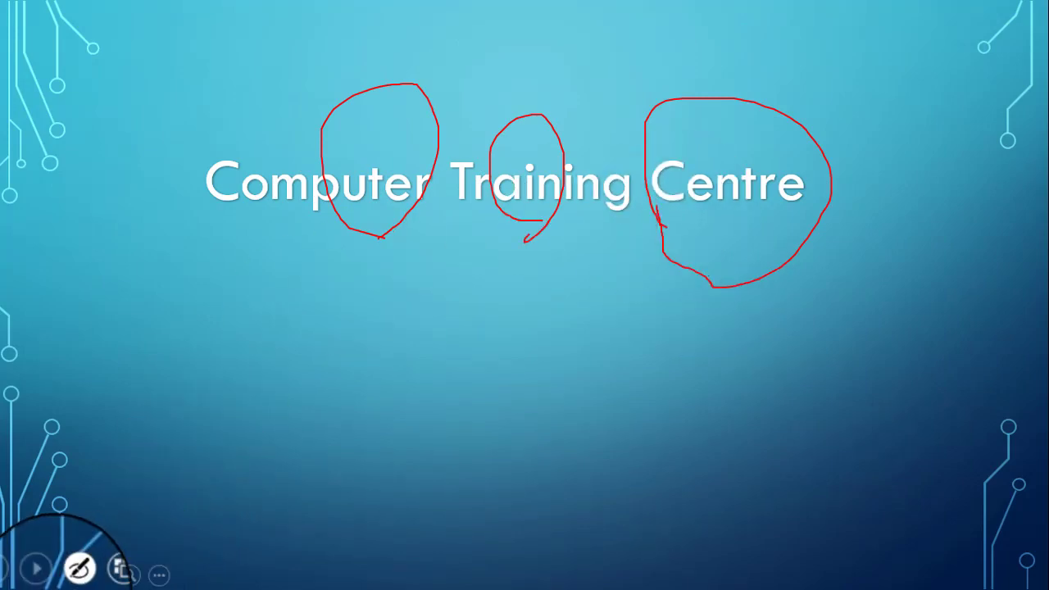
left_click(73, 578)
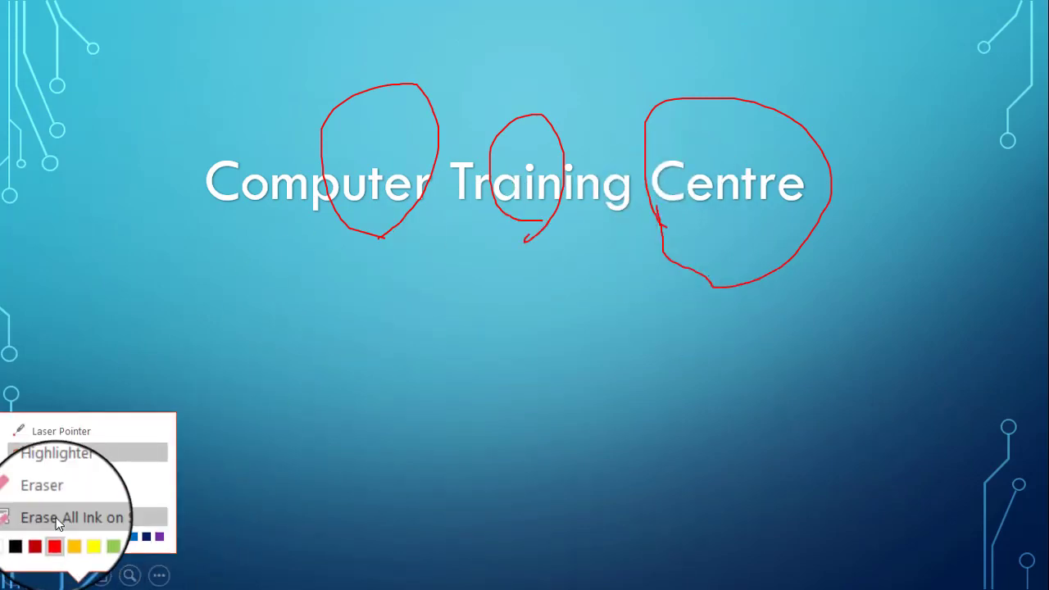
left_click(54, 492)
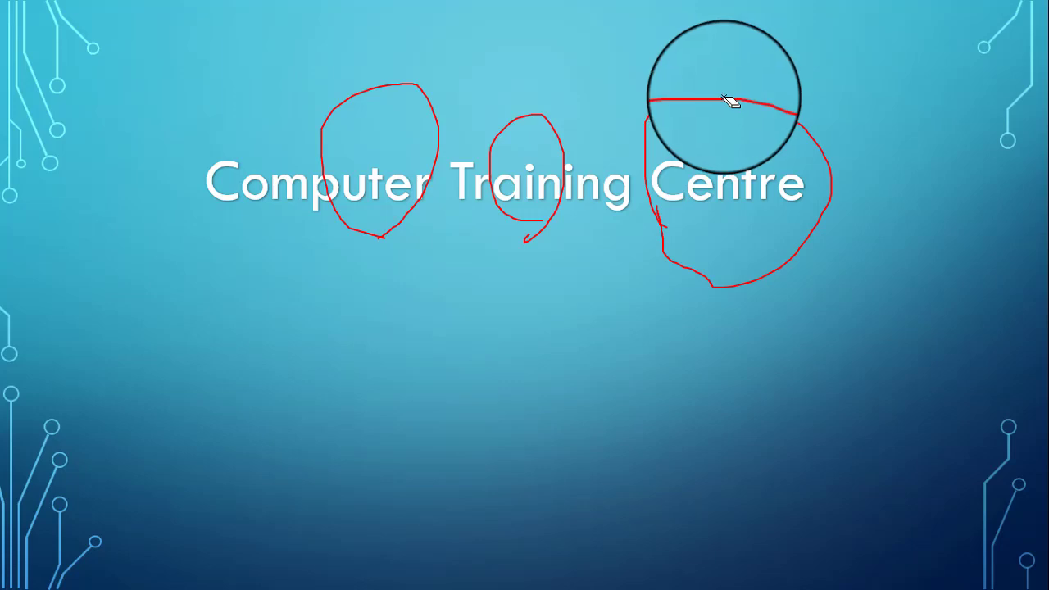
mouse_move(529, 83)
left_mouse_down()
mouse_move(435, 77)
mouse_move(347, 152)
left_mouse_up()
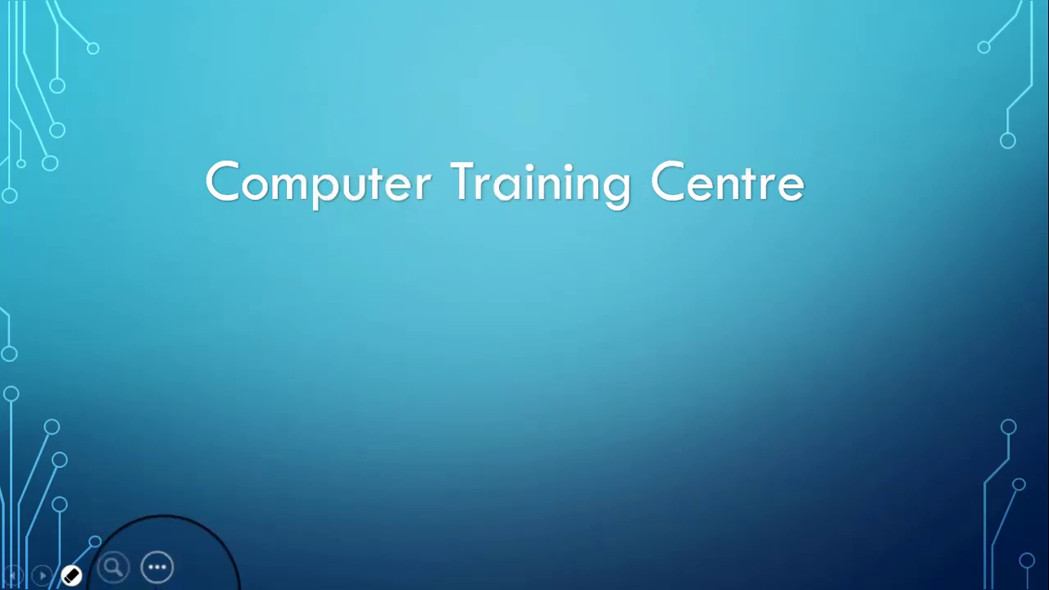
Highlight parts of the Computer Training Centre title, then erase the highlighter strokes.
left_click(72, 576)
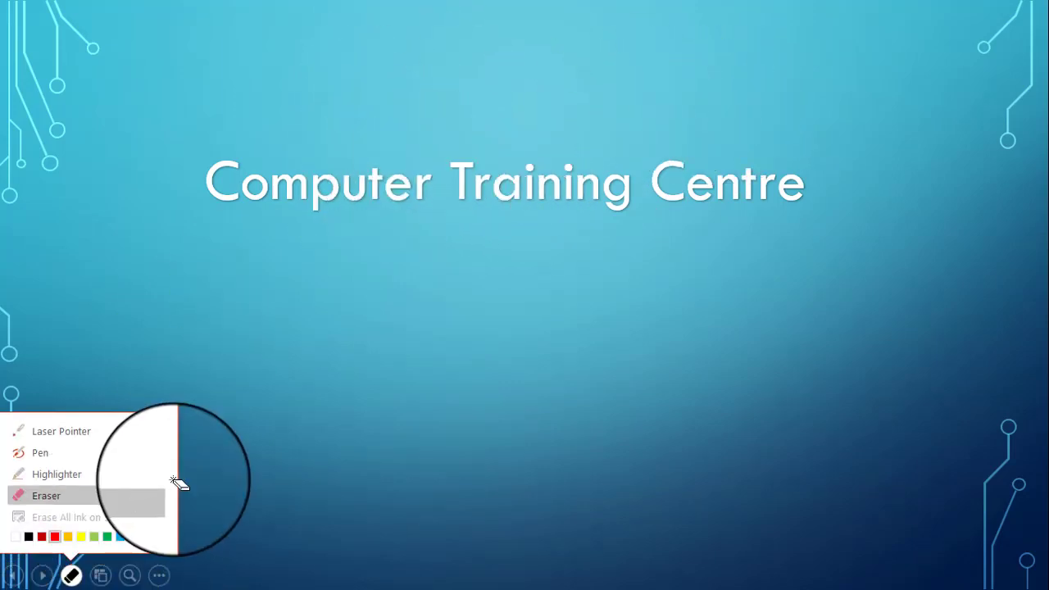
left_click(61, 452)
left_click_drag(328, 194, 445, 195)
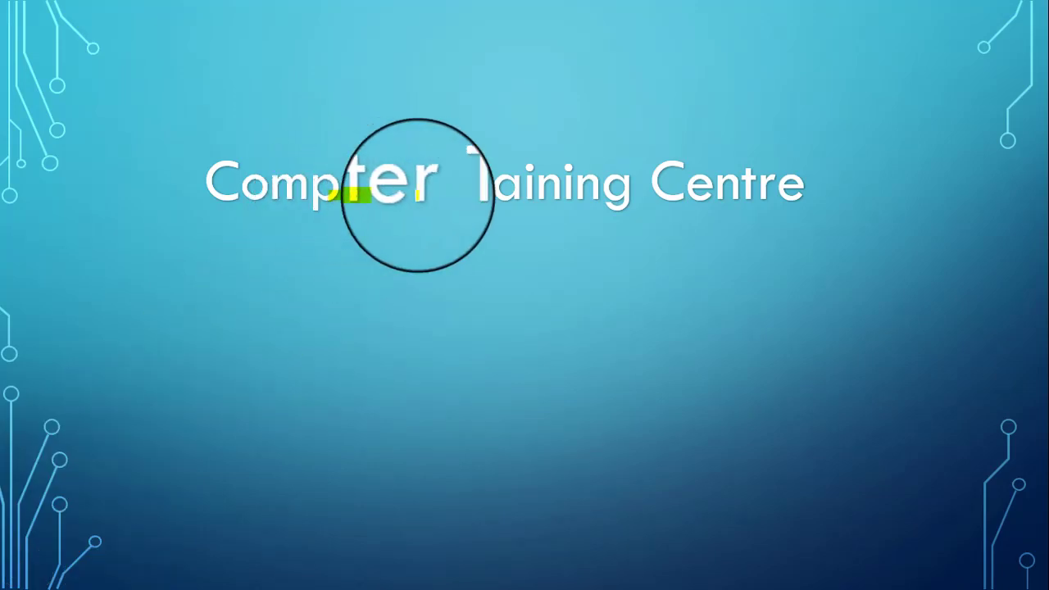
left_click_drag(533, 189, 582, 187)
left_click_drag(680, 189, 717, 189)
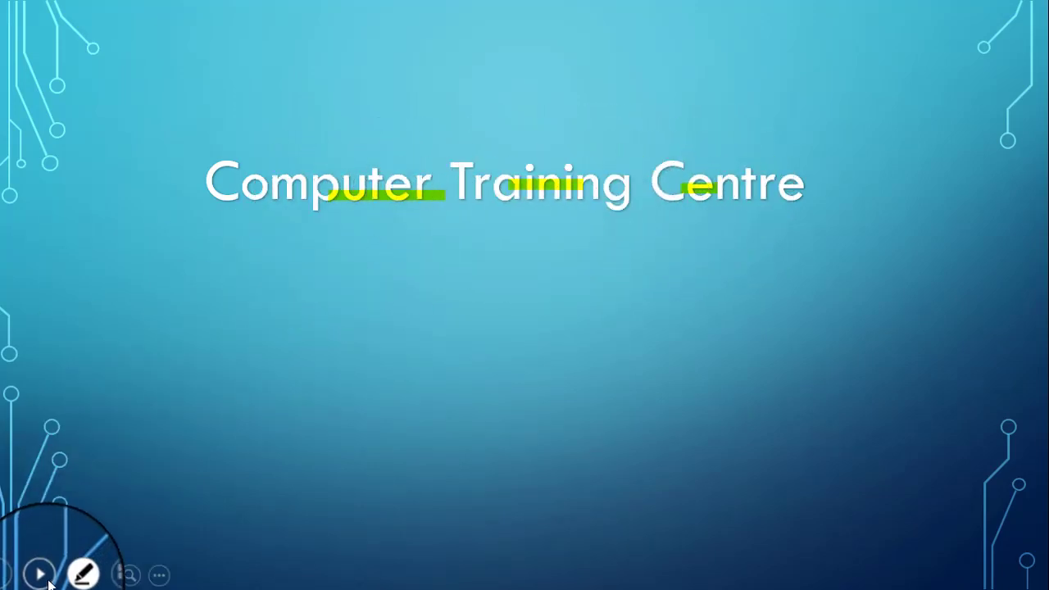
left_click(72, 575)
left_click(49, 486)
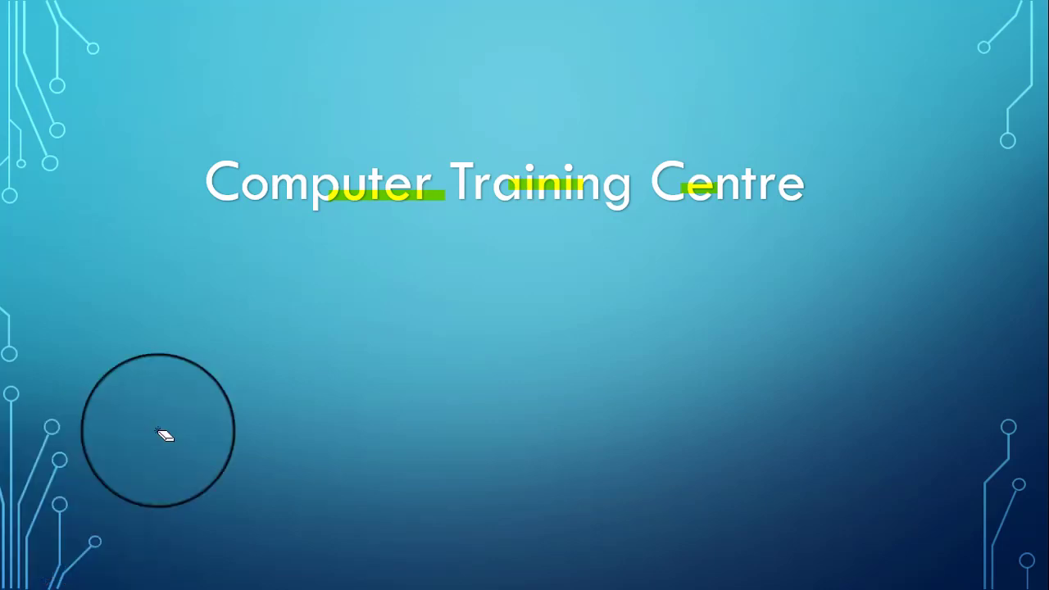
left_click_drag(369, 195, 693, 190)
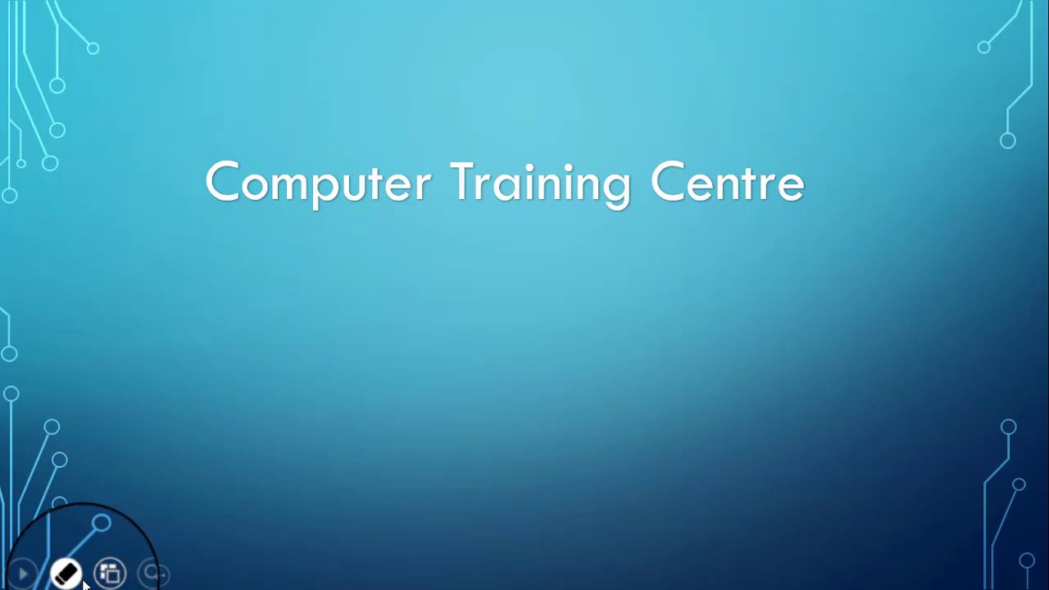
Advance to the star slide and switch to the laser pointer.
left_click(46, 578)
left_click(73, 572)
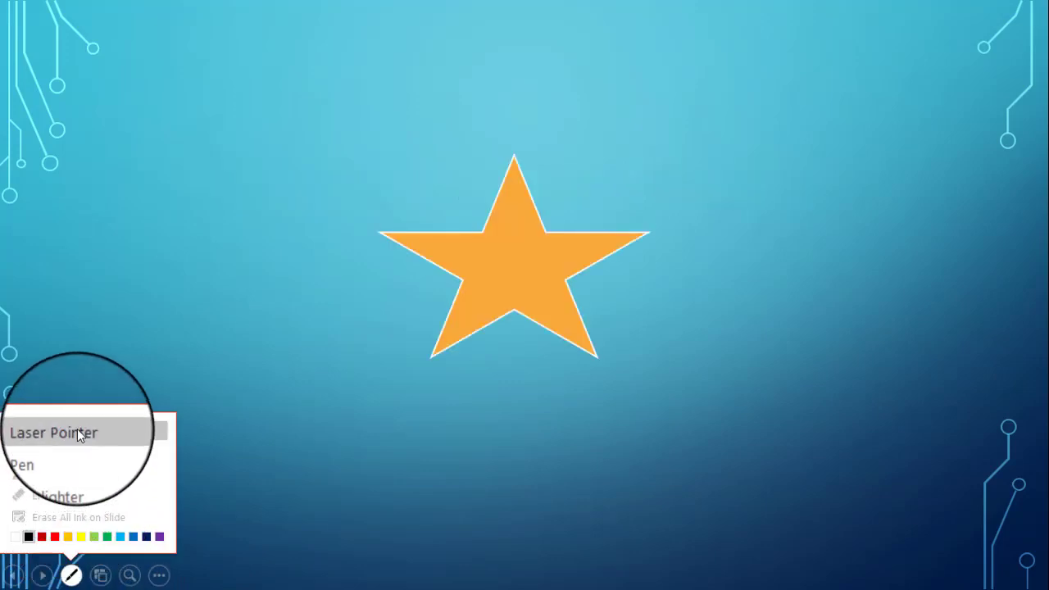
left_click(77, 429)
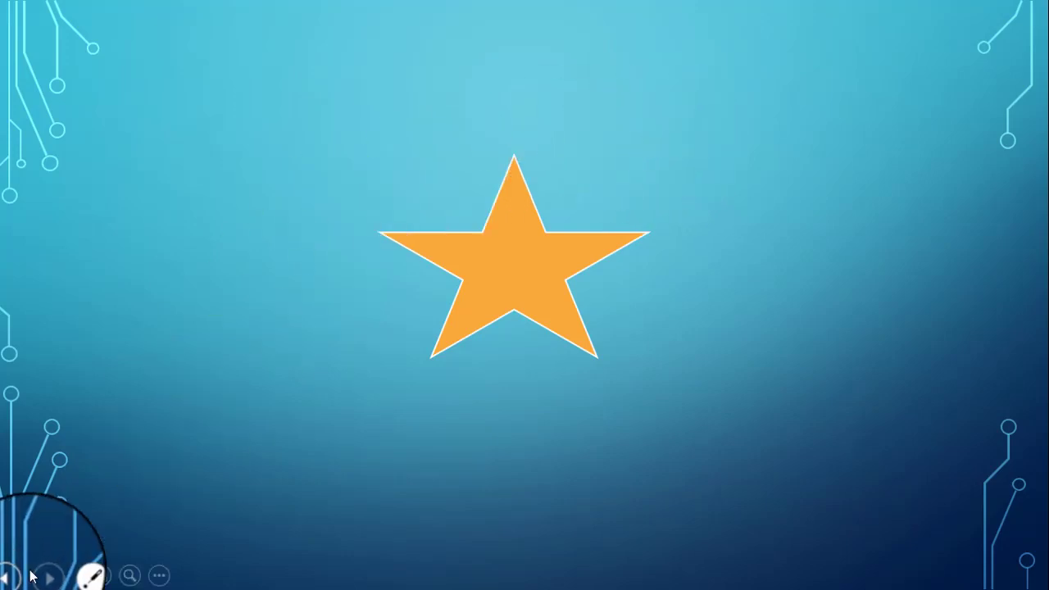
left_click(68, 578)
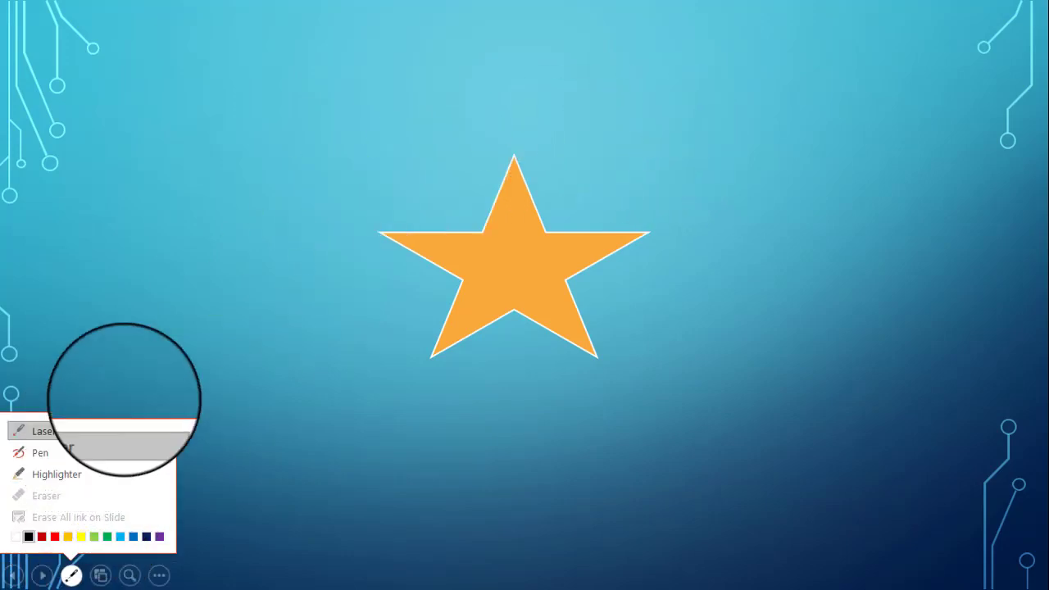
left_click(90, 443)
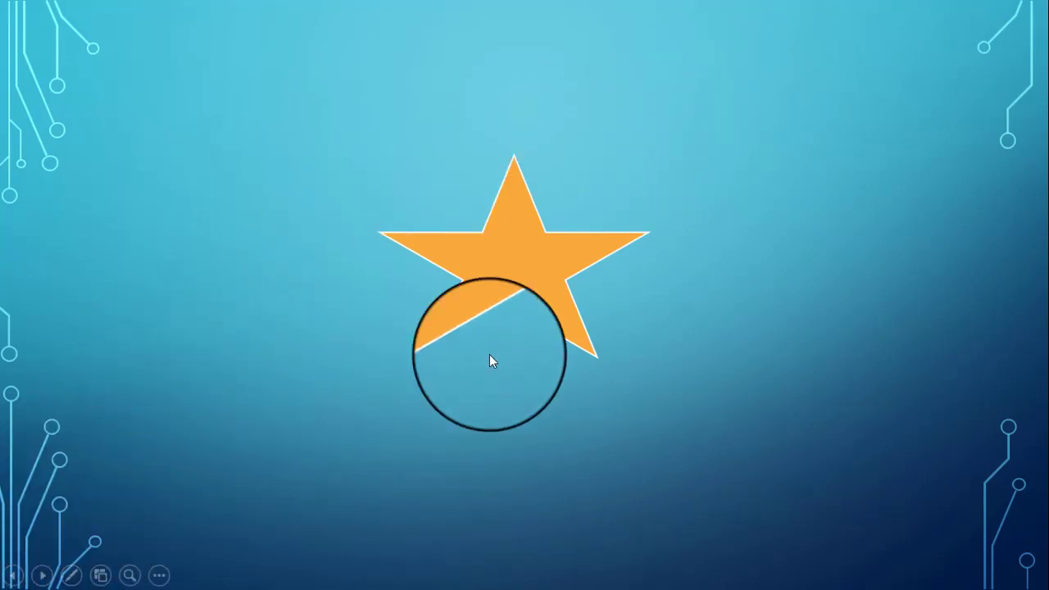
Step back and forth through the slides to the end screen, then end the slide show.
left_click(20, 578)
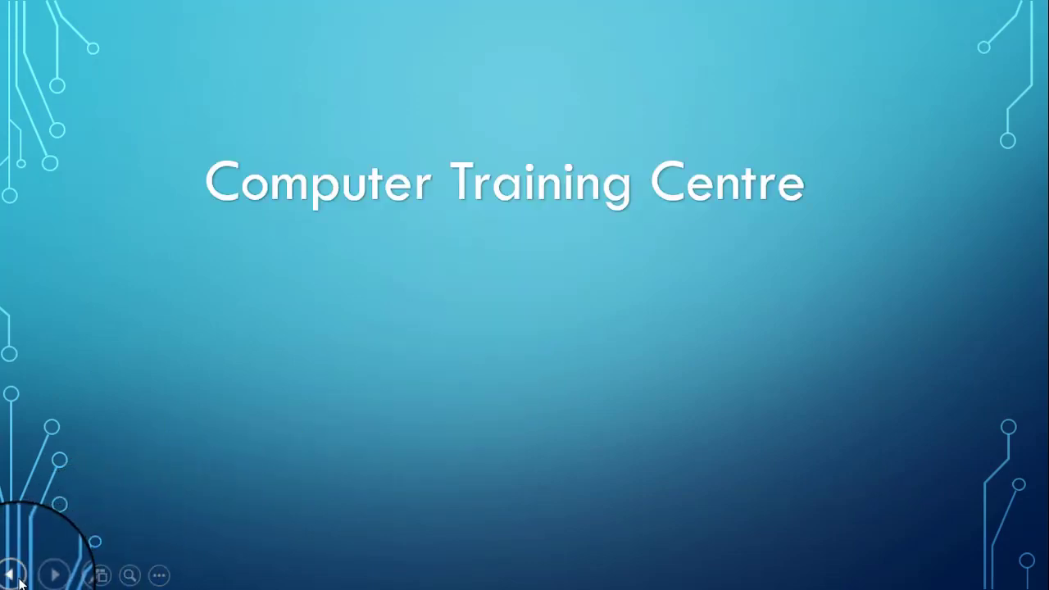
left_click(42, 577)
left_click(18, 579)
left_click(48, 577)
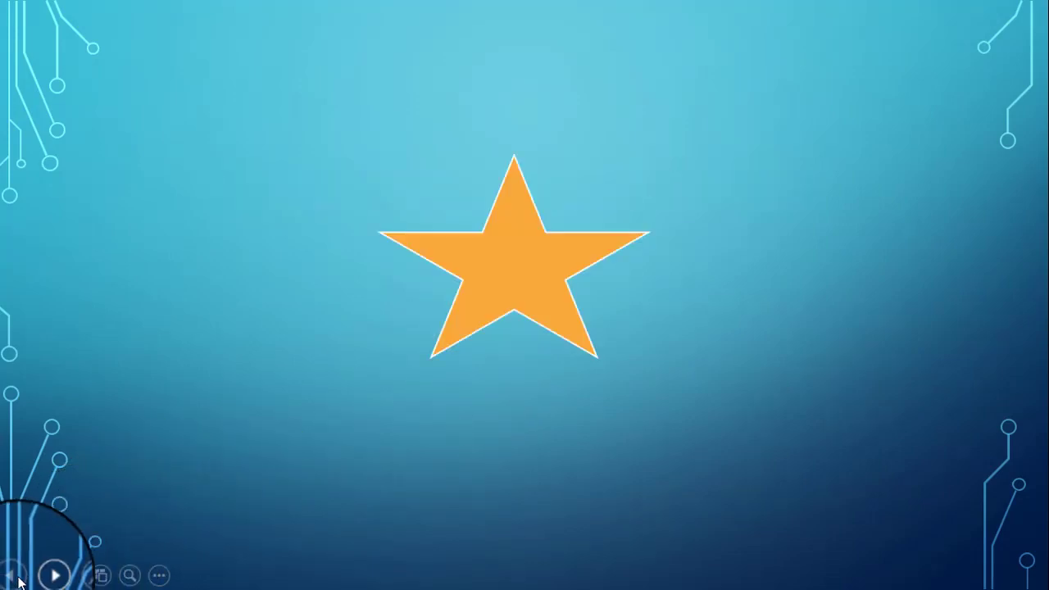
left_click(15, 577)
left_click(36, 579)
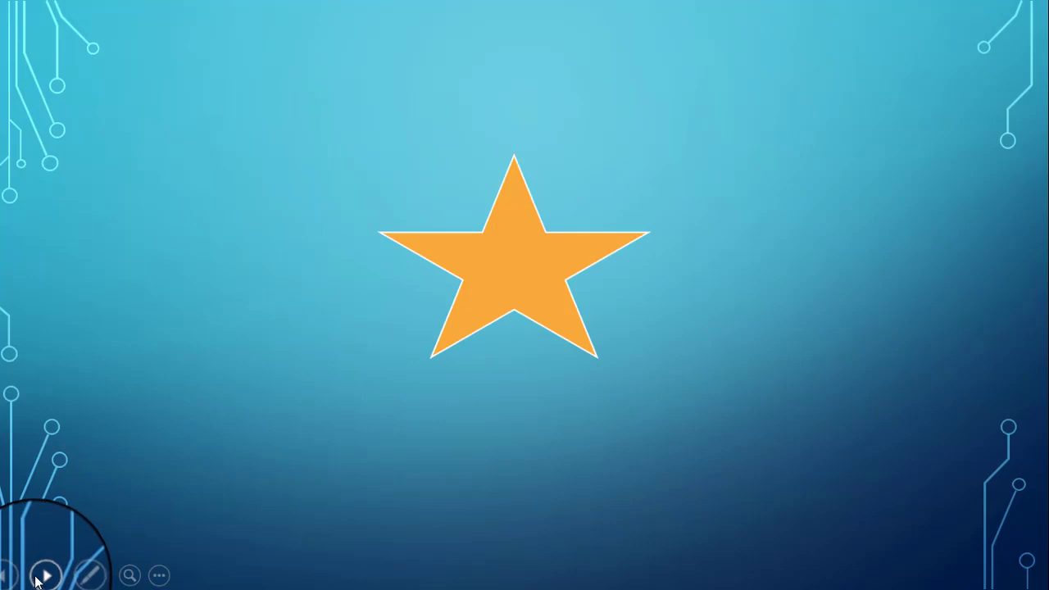
left_click(17, 579)
left_click(36, 578)
left_click(36, 579)
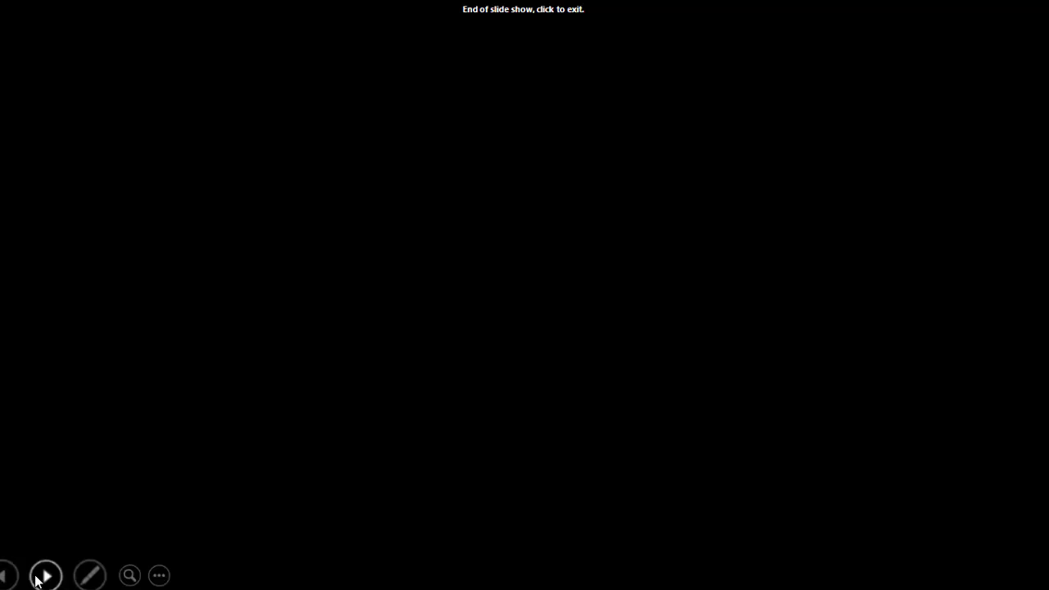
key("Left")
key("Left")
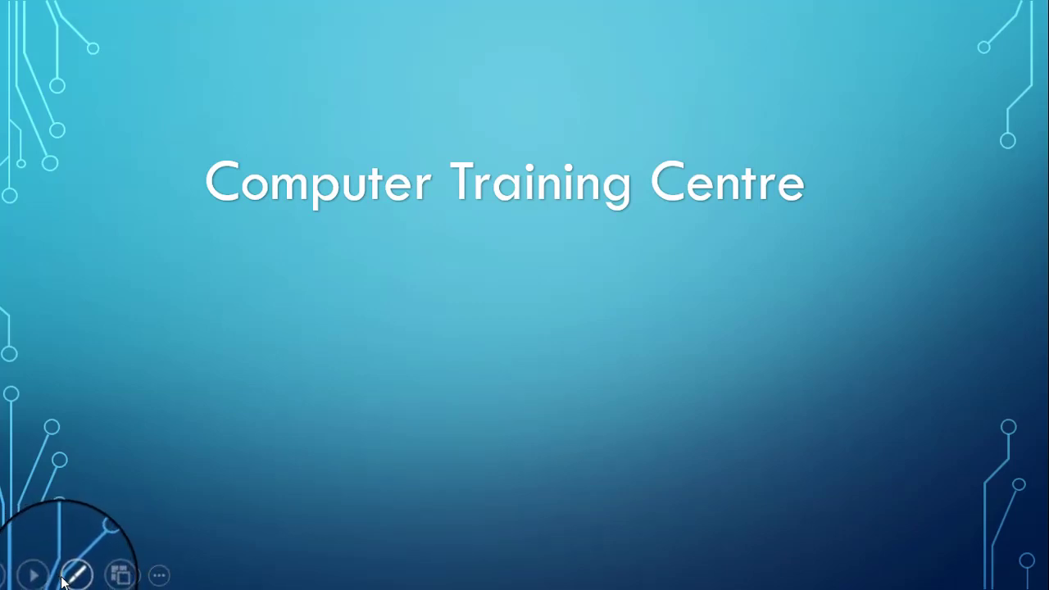
key("Escape")
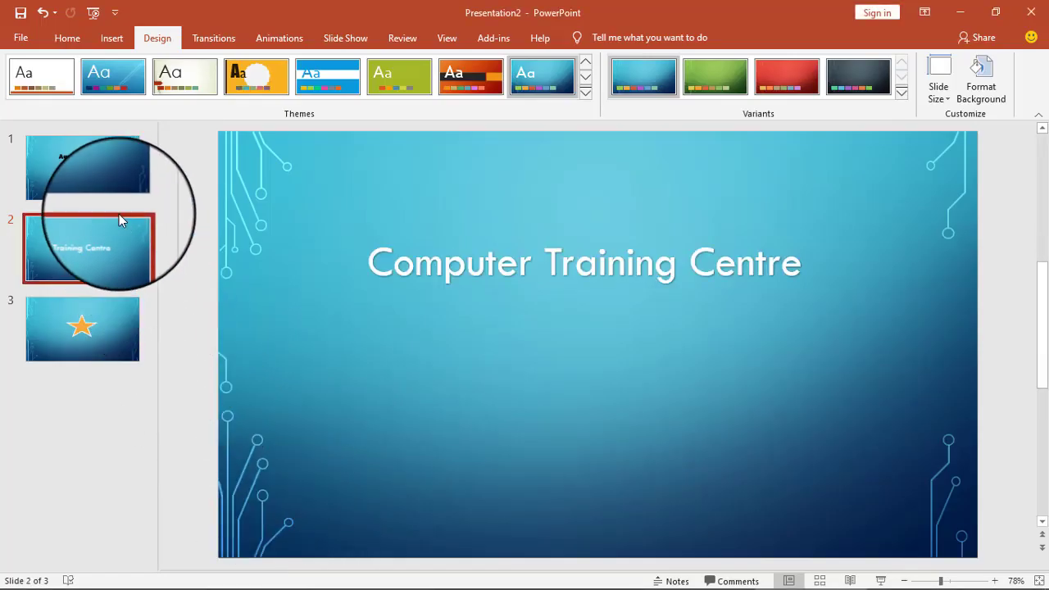
Browse the thumbnails back to slide 1, Aung Computer, and select then deselect its title box.
left_click(115, 190)
left_click(119, 235)
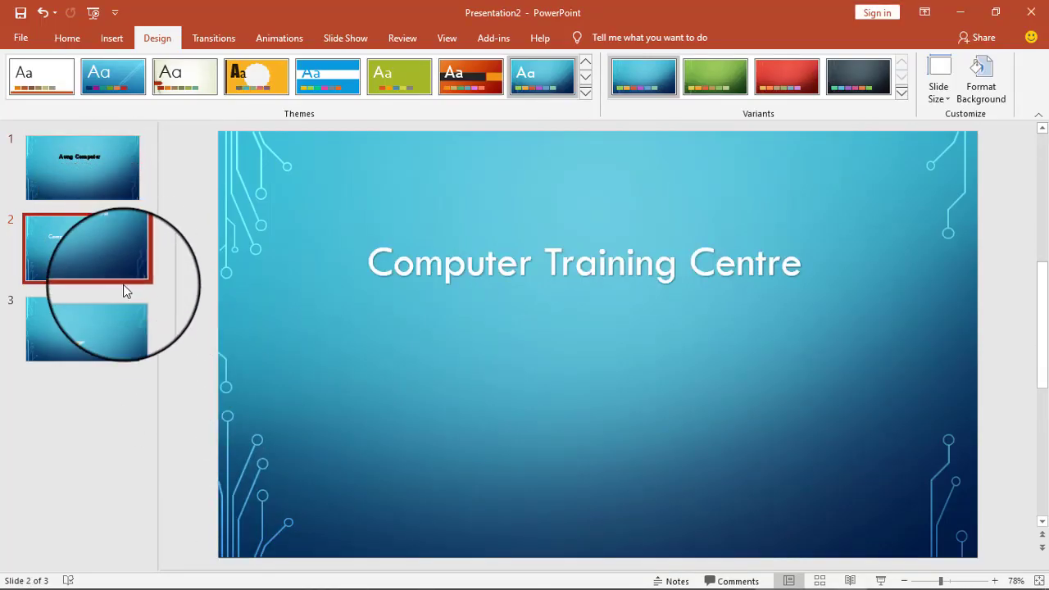
left_click(113, 331)
left_click(102, 195)
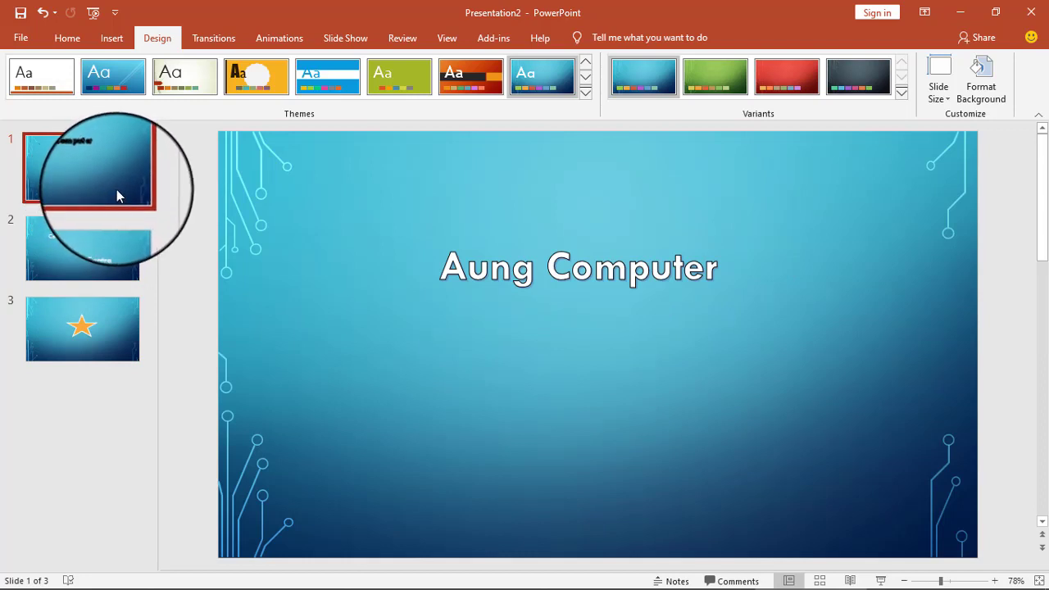
left_click(500, 264)
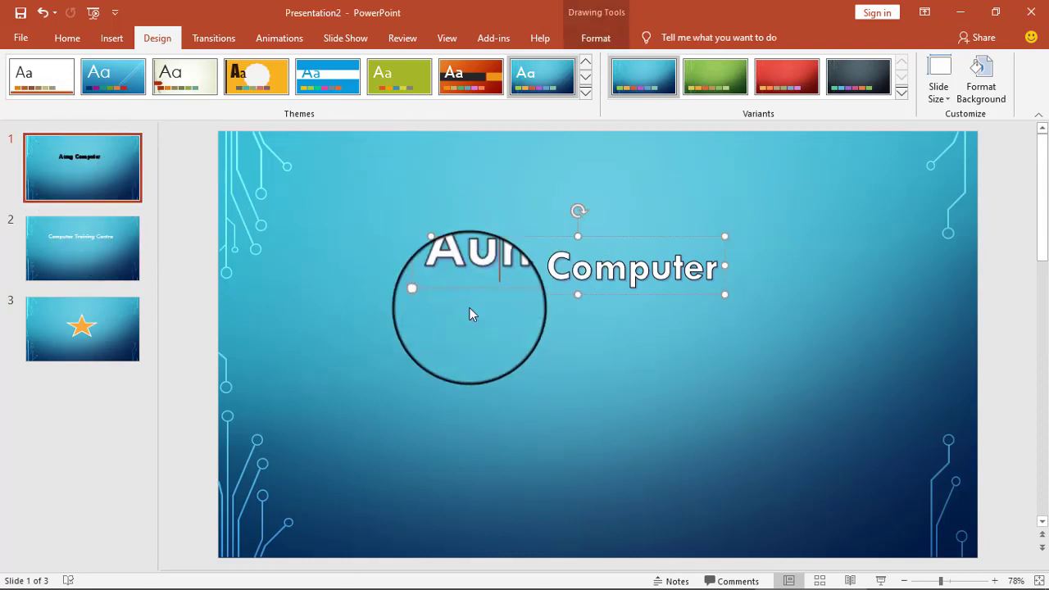
left_click(355, 332)
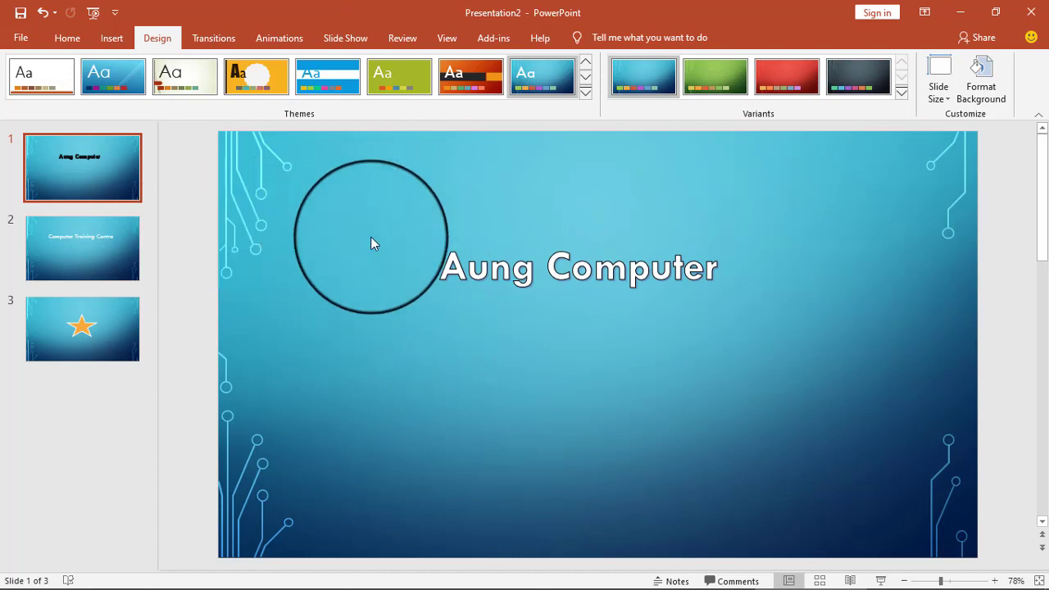
left_click(215, 38)
Look over the Animations and Transitions tabs, then start the slide show from slide 1 with F5.
left_click(278, 40)
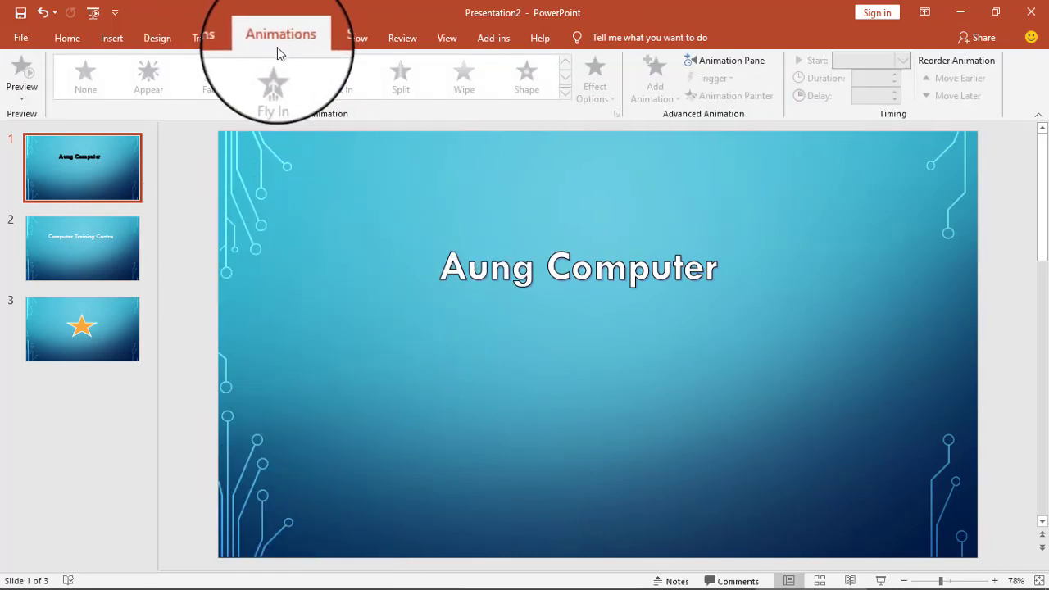
left_click(206, 41)
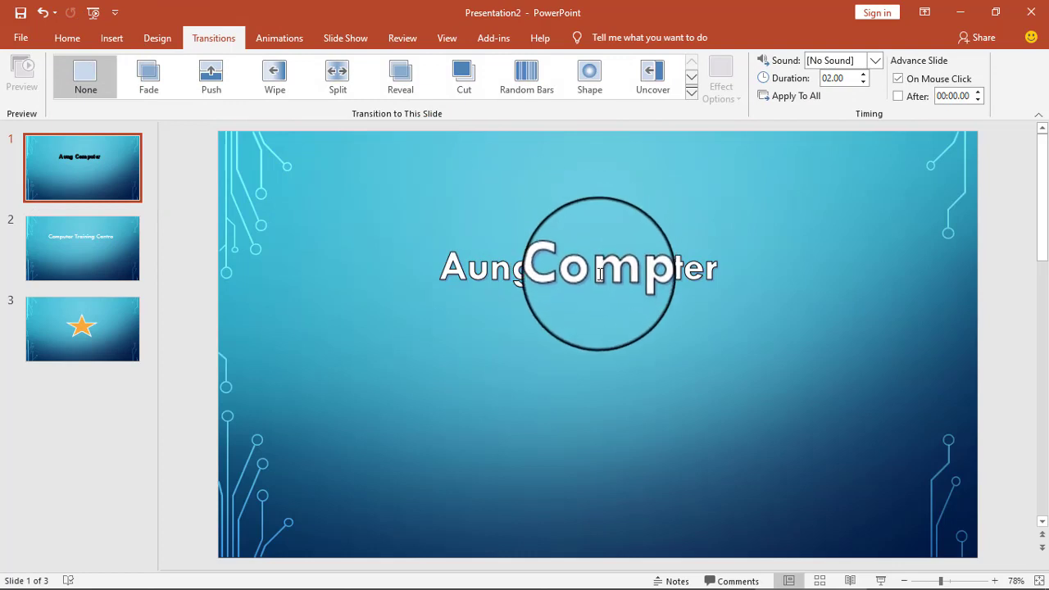
left_click(609, 240)
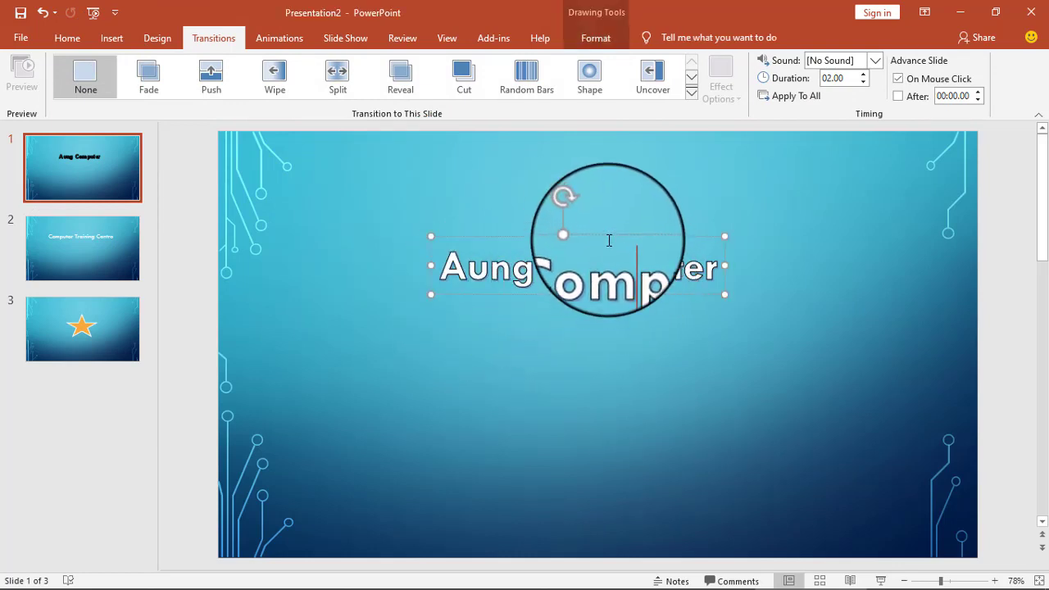
left_click(609, 332)
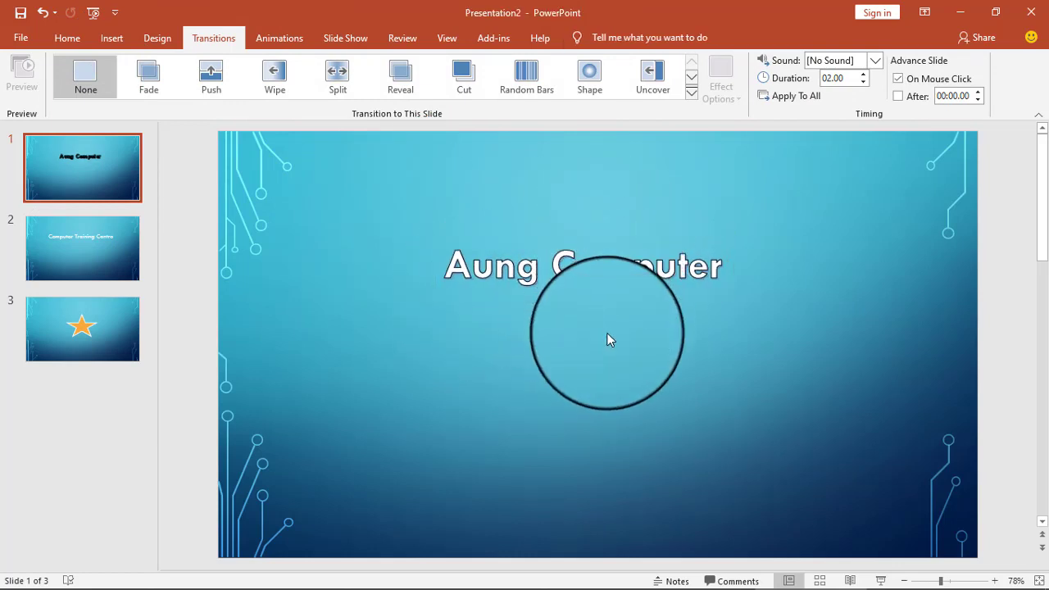
key("F5")
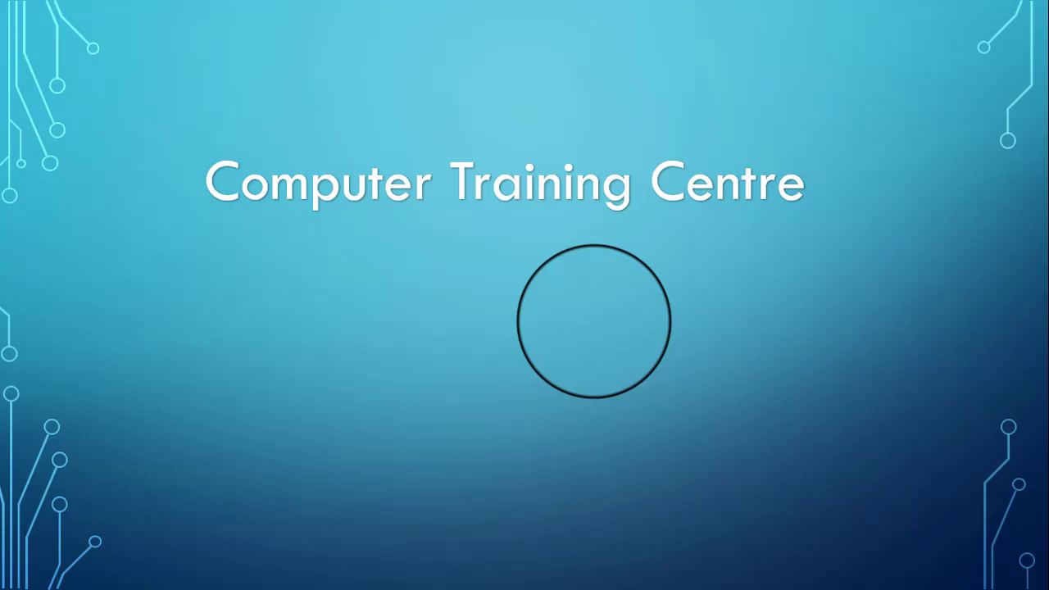
Exit the slide show on the Computer Training Centre slide and return to editing.
key("Escape")
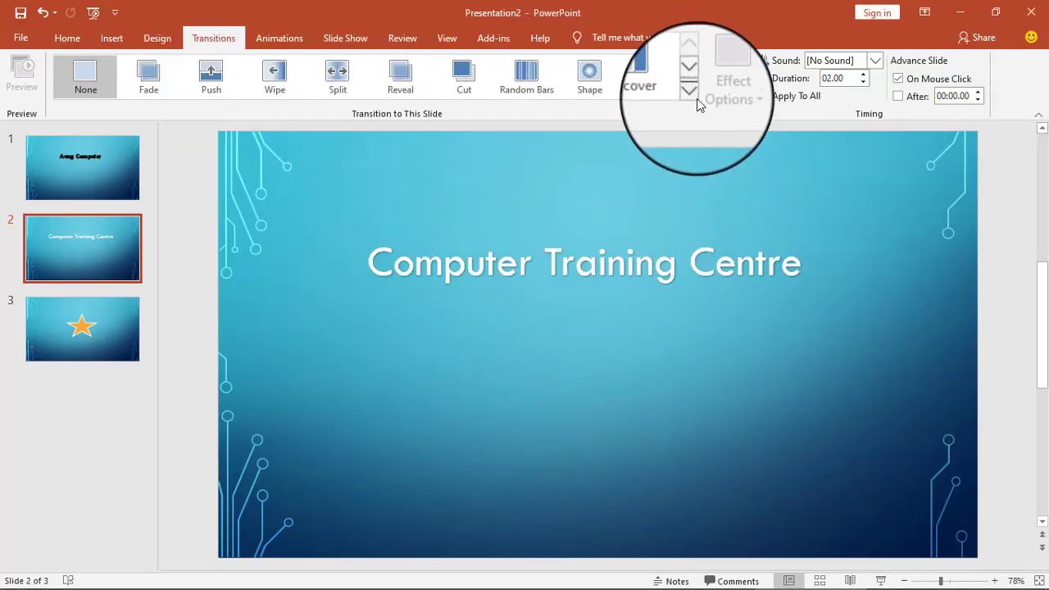
Try Wipe, Split, Reveal and Cut on slide 2, then give it Honeycomb lasting 04.40.
left_click(282, 81)
left_click(340, 74)
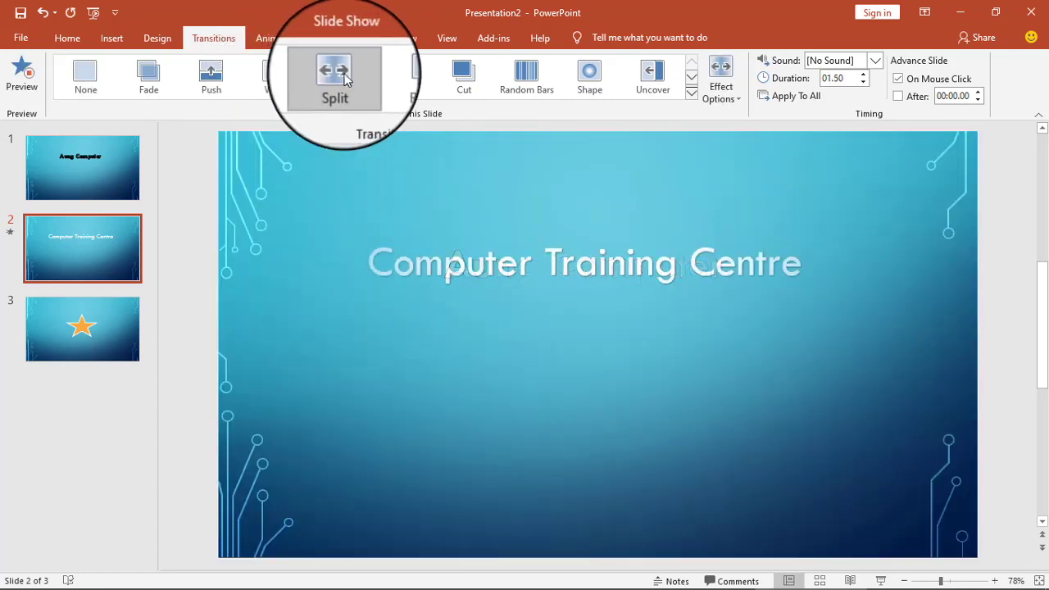
left_click(407, 77)
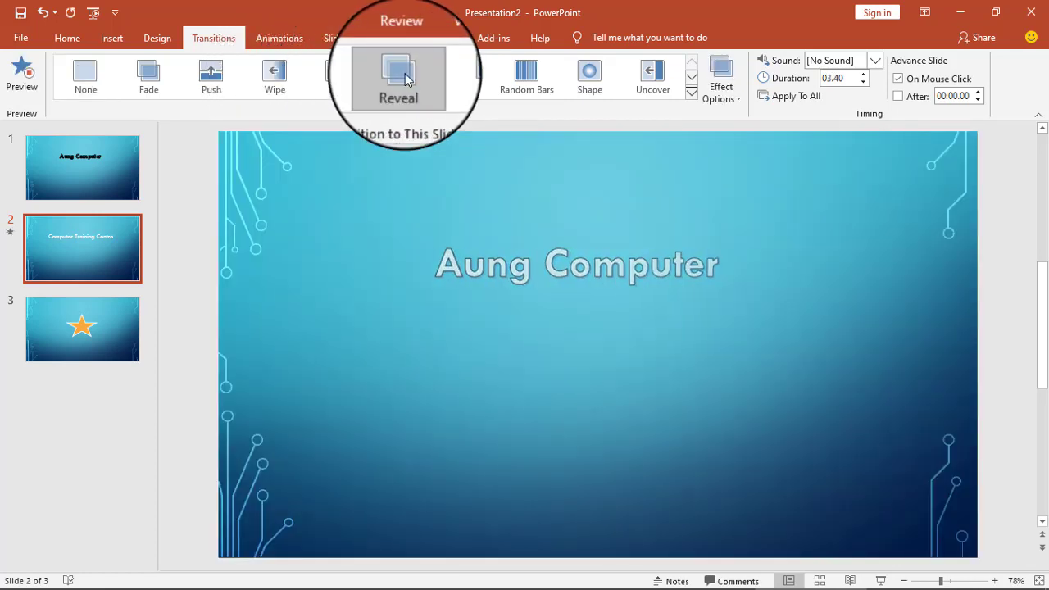
left_click(461, 77)
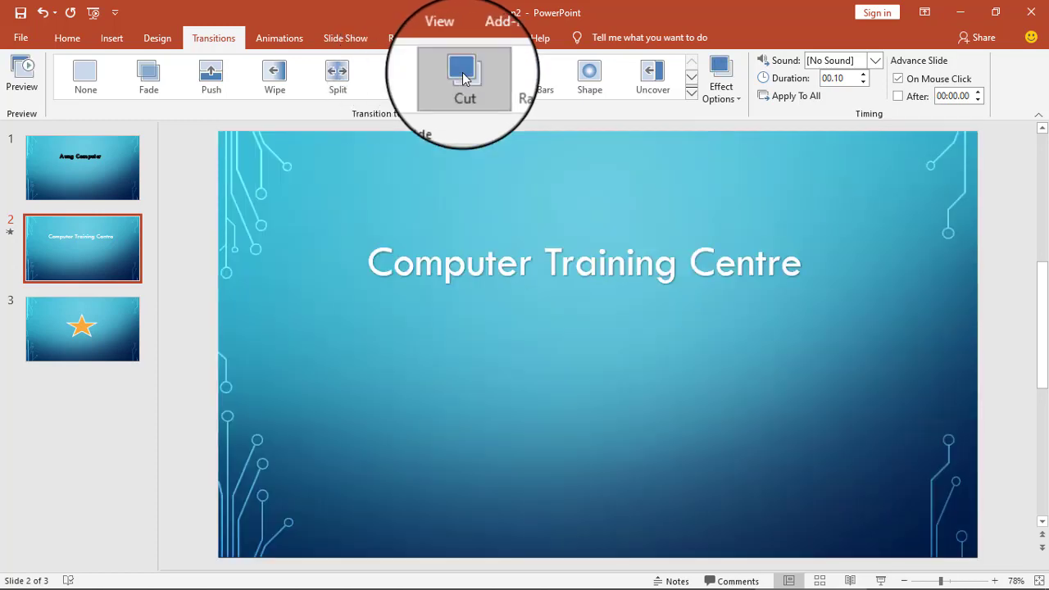
left_click(691, 96)
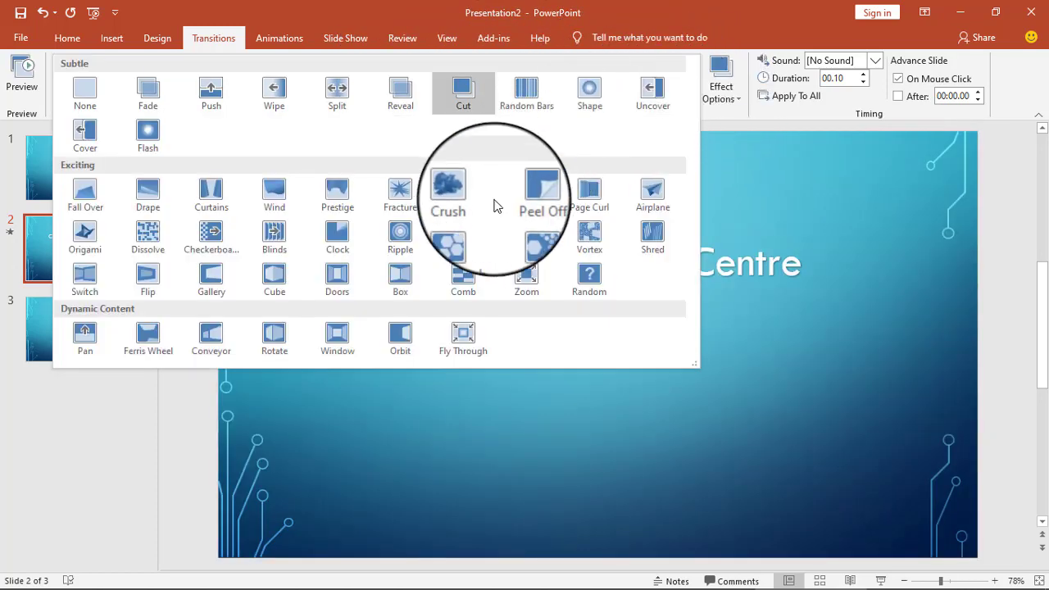
left_click(464, 234)
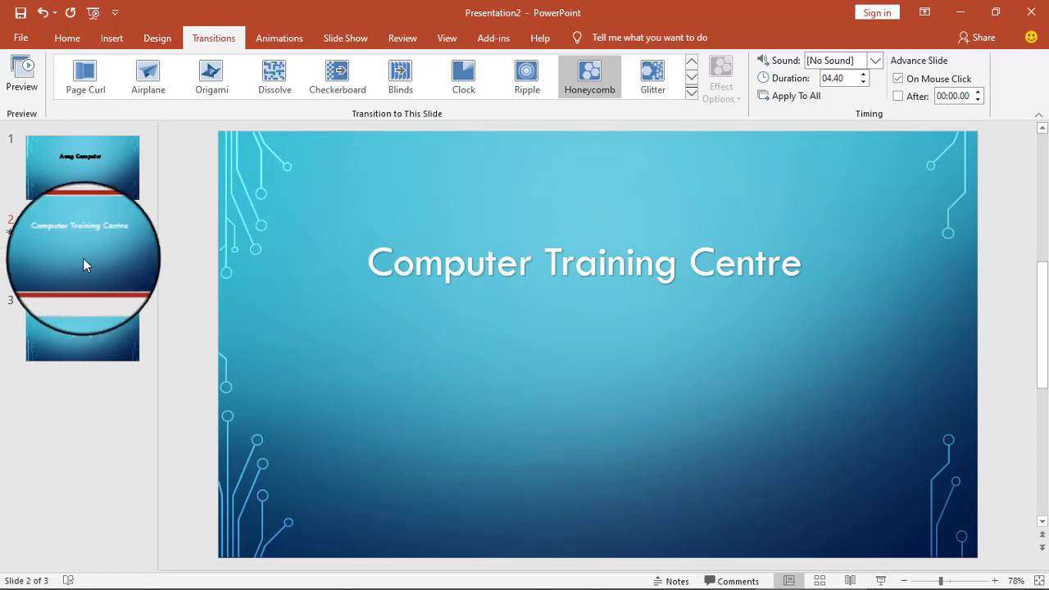
left_click(74, 185)
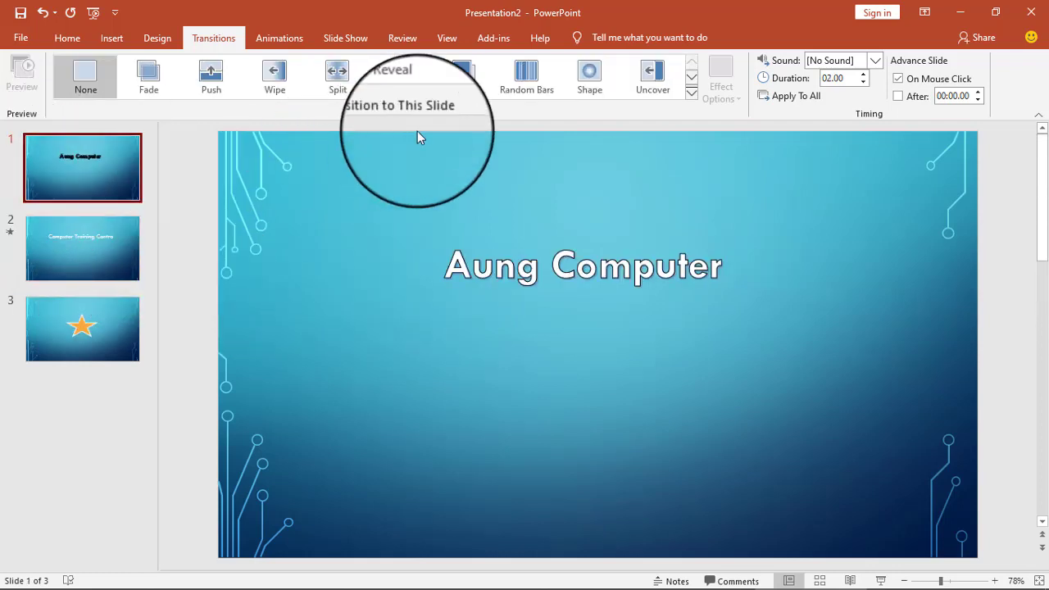
Try Cut and Reveal on the Aung Computer slide, then settle on Split at 01.50 seconds.
left_click(131, 240)
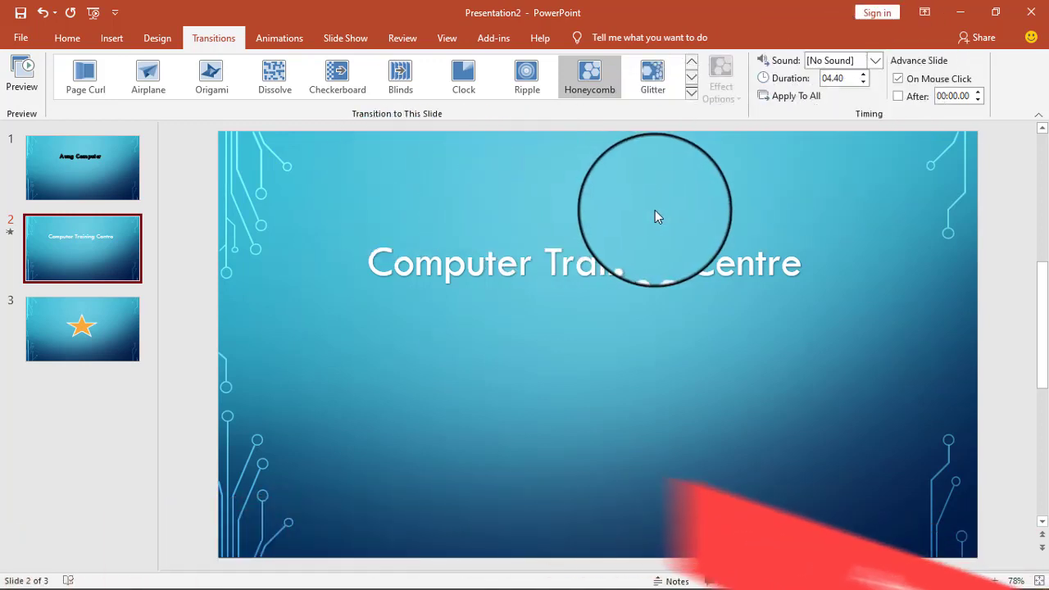
left_click(69, 163)
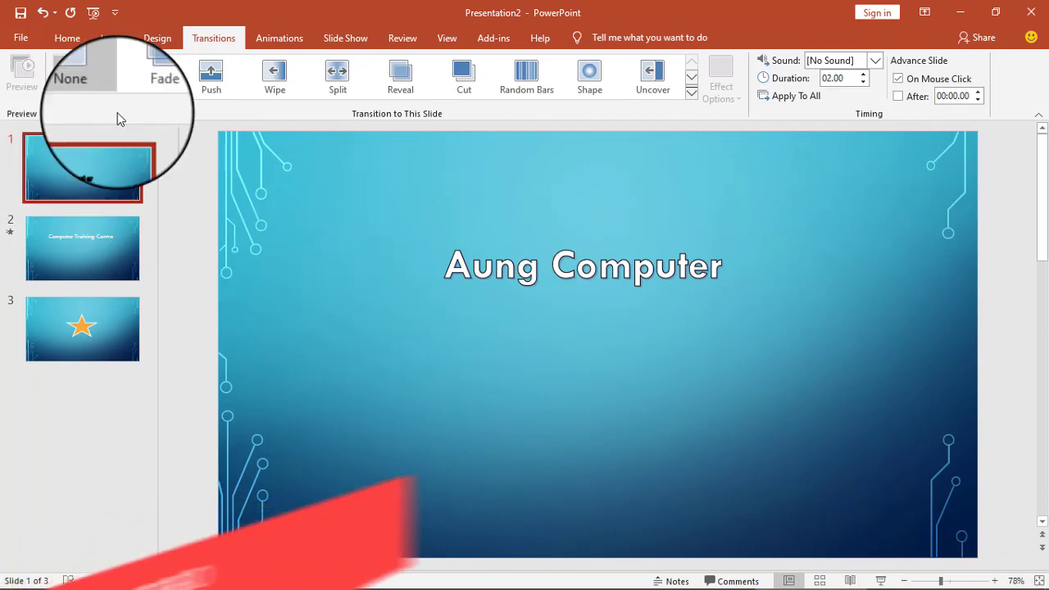
left_click(459, 82)
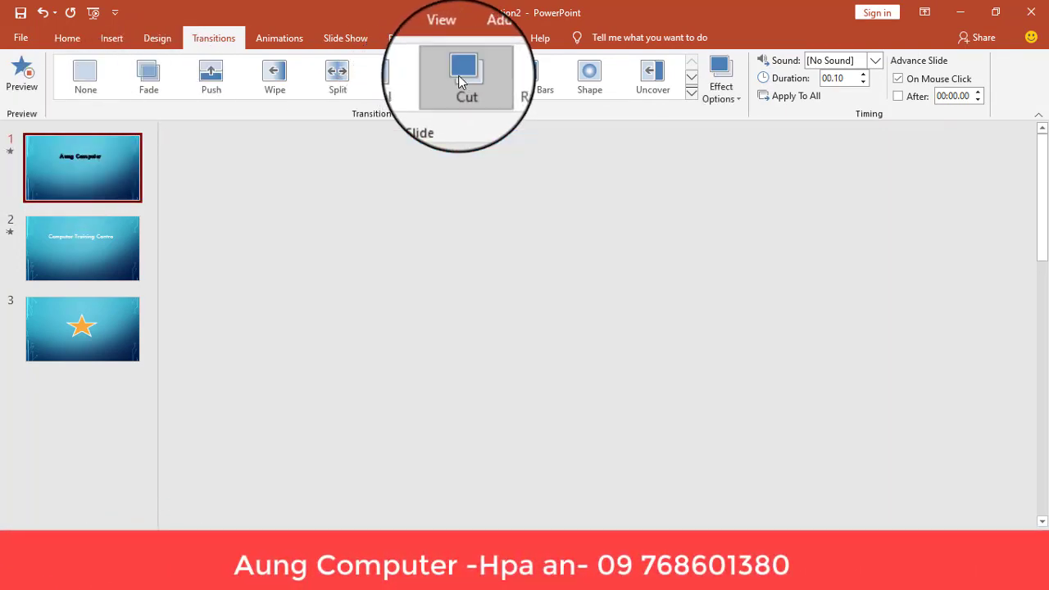
left_click(412, 77)
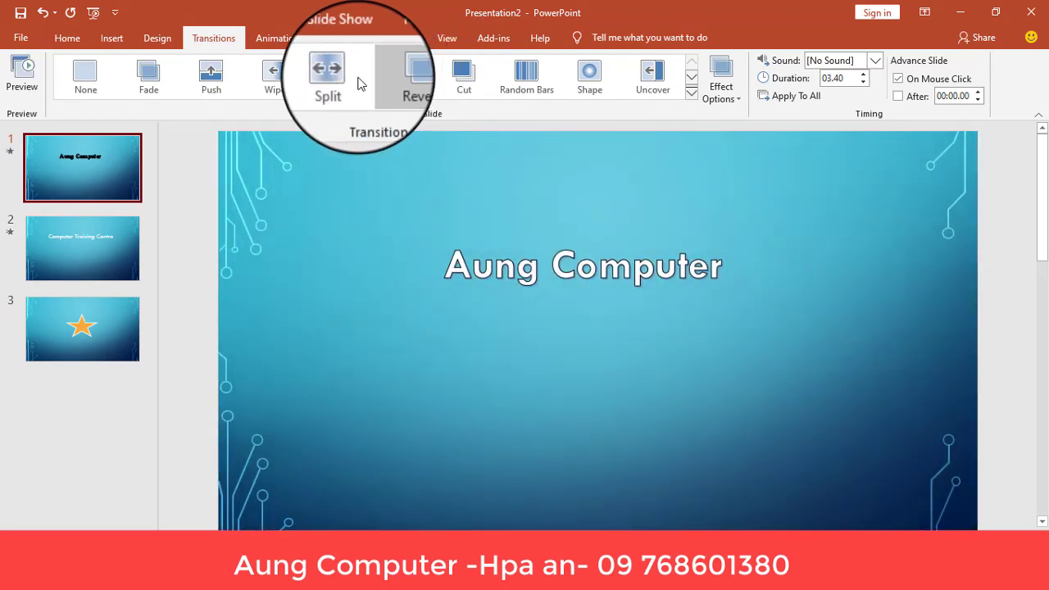
left_click(344, 78)
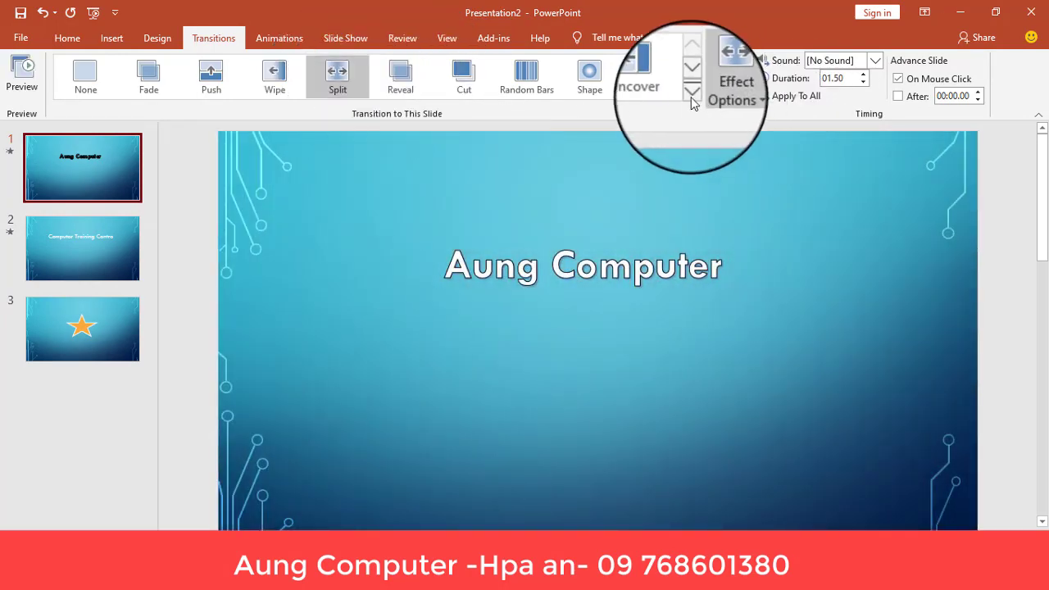
left_click(691, 100)
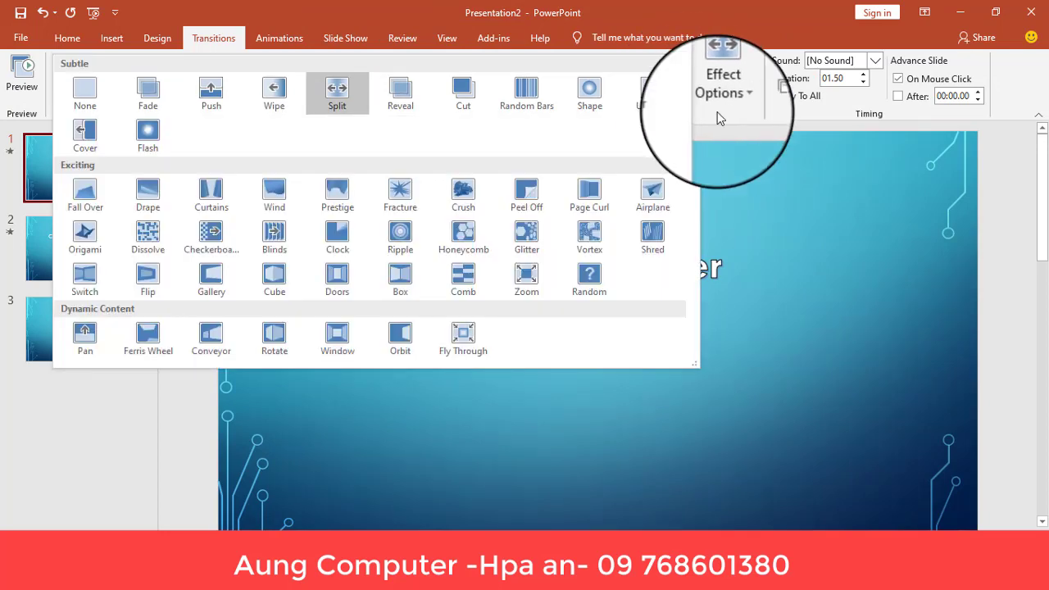
left_click(712, 111)
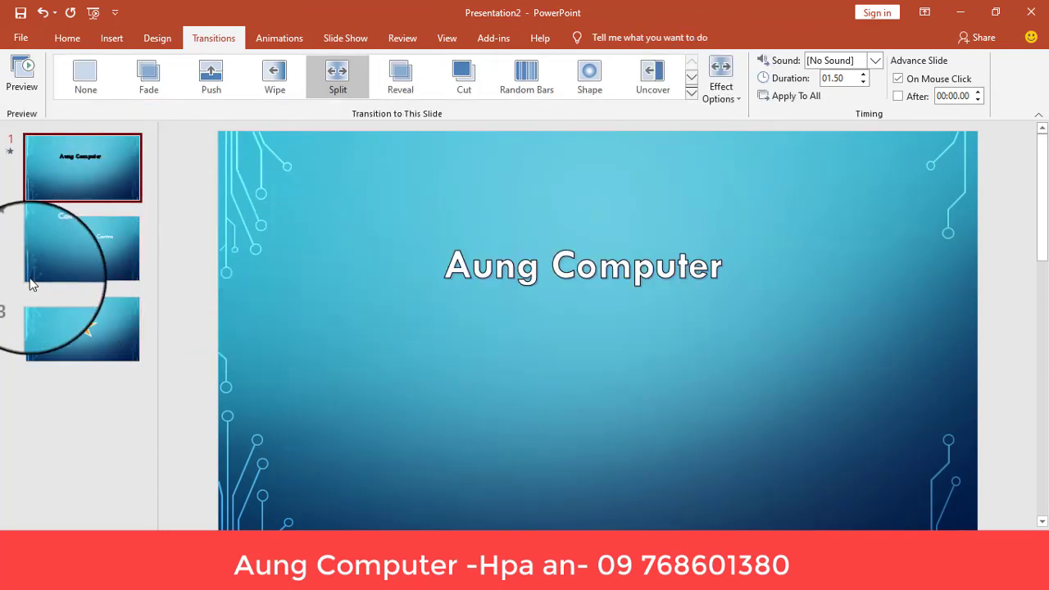
Apply the Uncover transition to the star slide and raise its duration to 02.00.
left_click(50, 317)
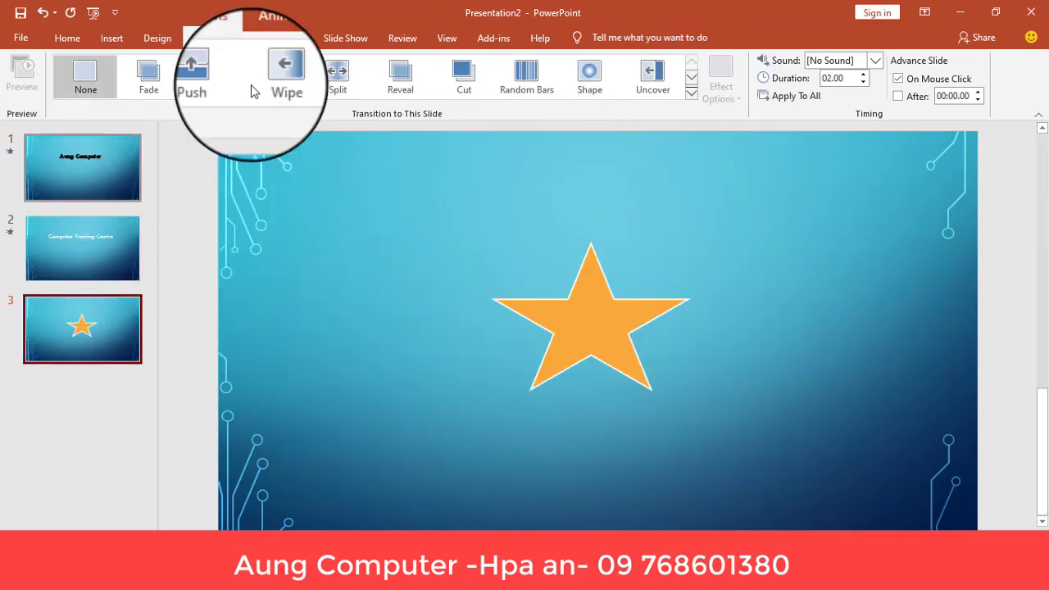
left_click(659, 75)
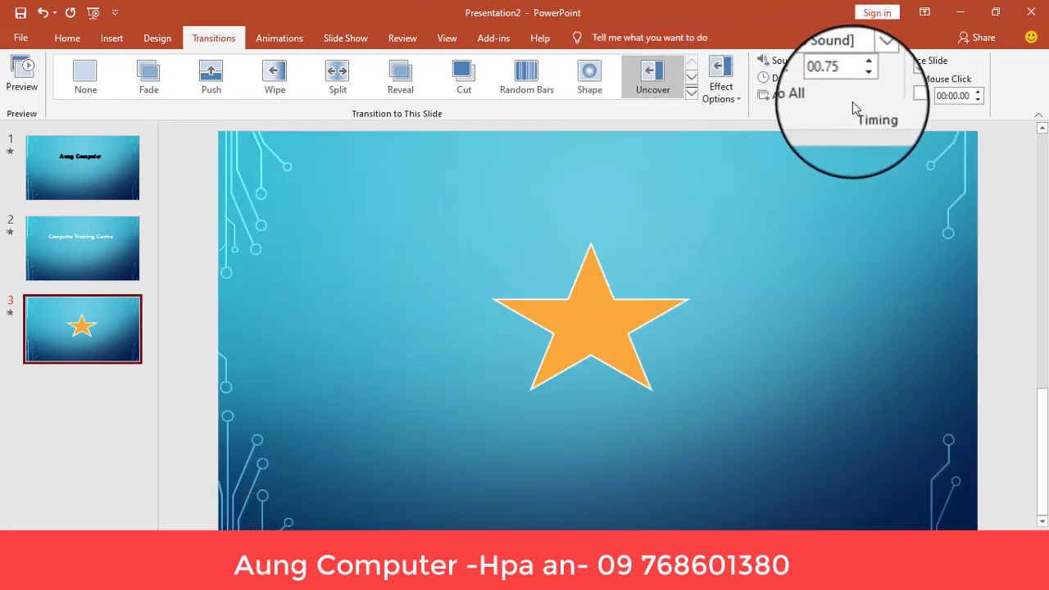
left_click(859, 72)
left_click(859, 72)
left_click(860, 72)
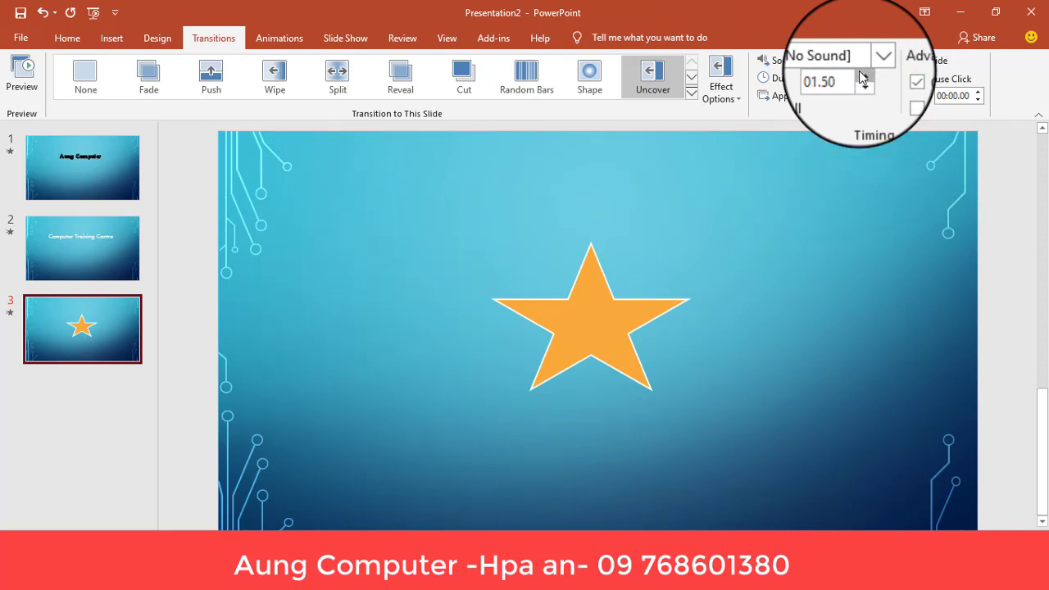
left_click(859, 72)
left_click(859, 72)
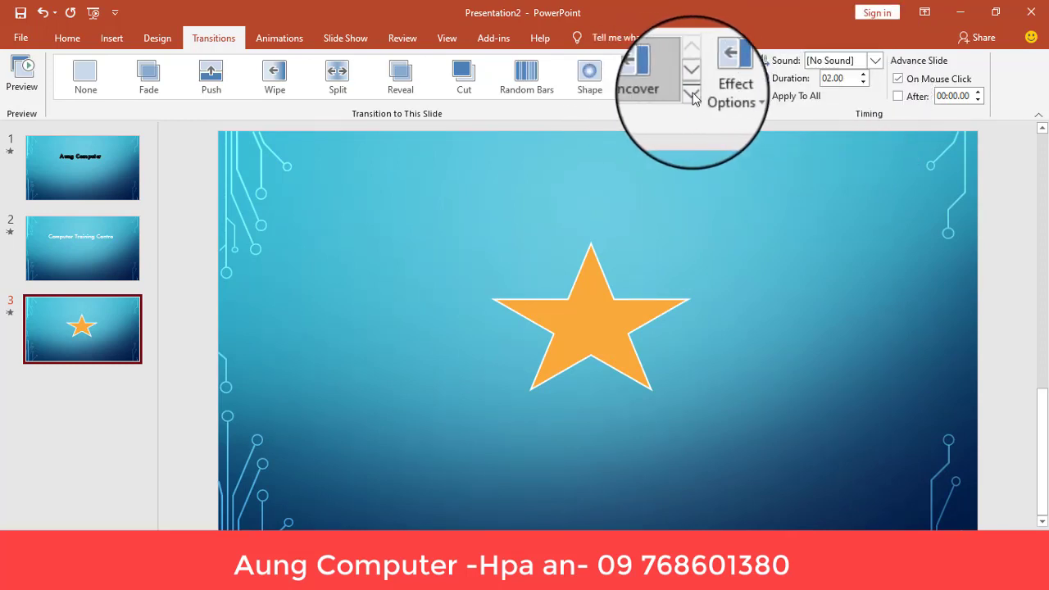
Preview the star slide's transition, then check each slide's transition and return to slide 1.
left_click(11, 67)
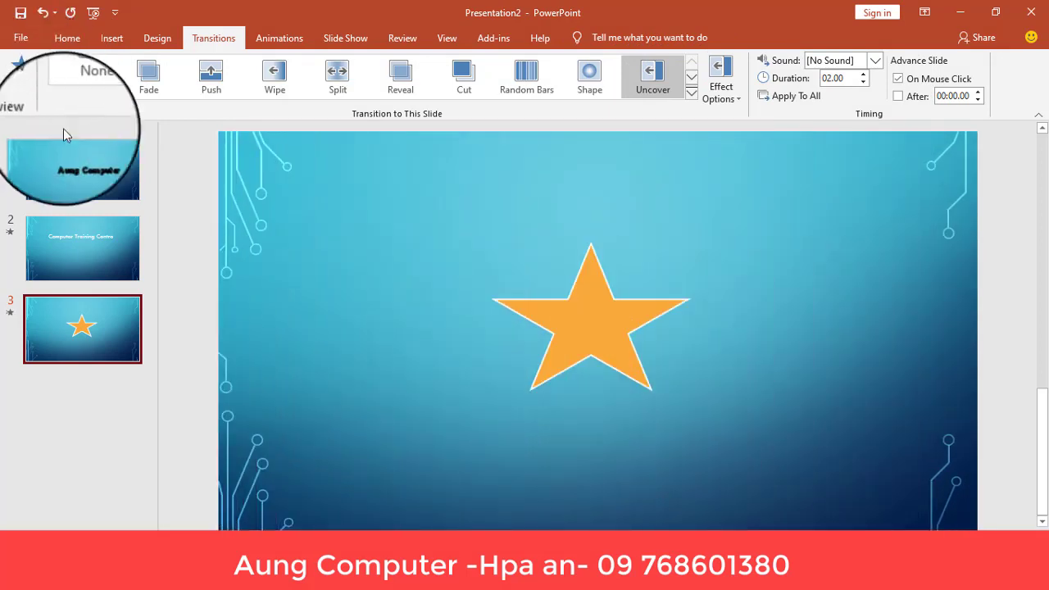
left_click(70, 168)
left_click(82, 254)
left_click(85, 313)
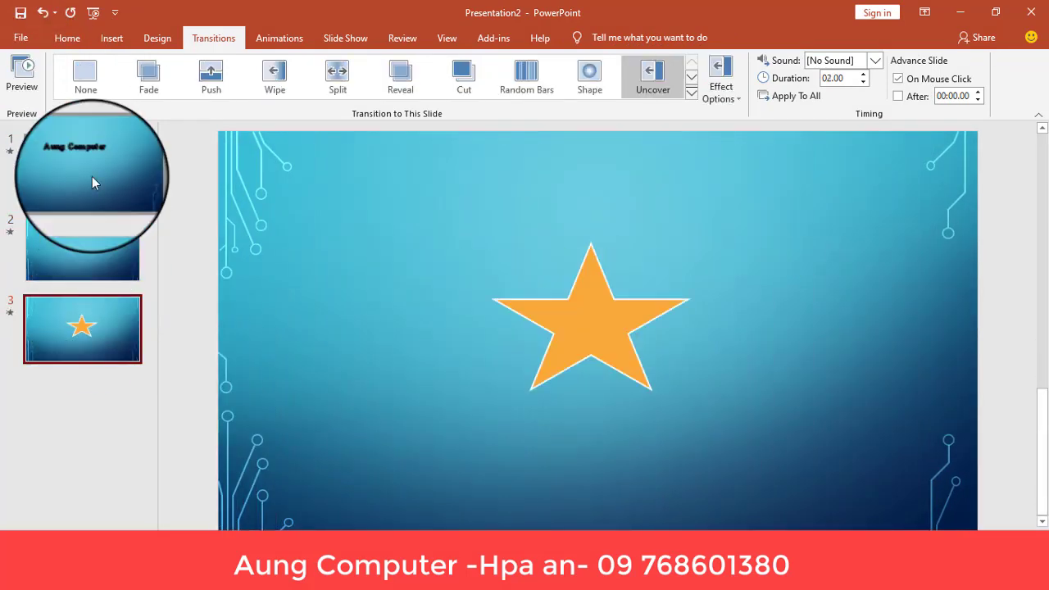
left_click(92, 175)
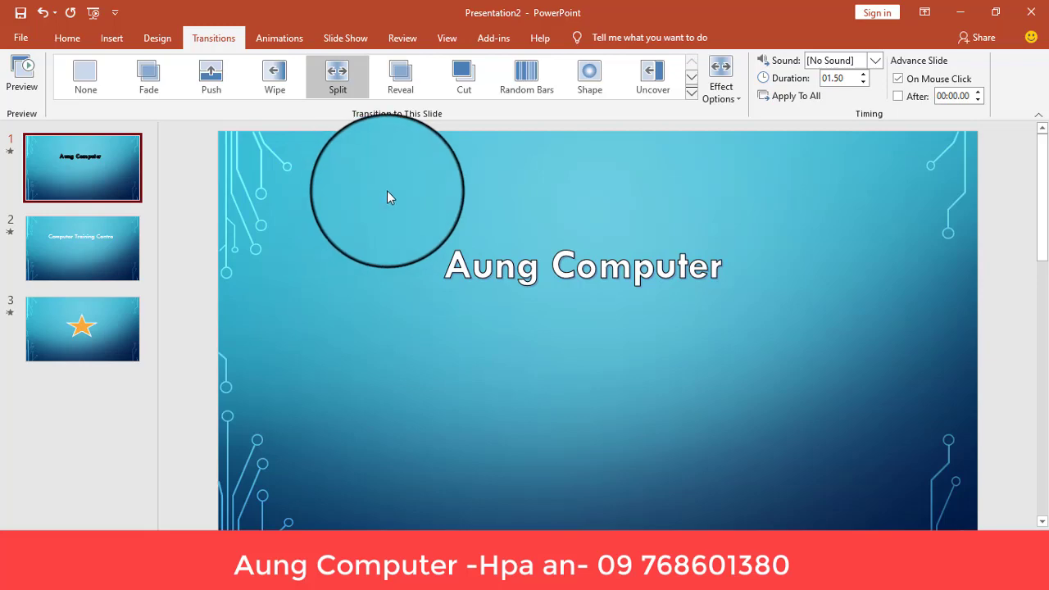
Run the slide show from the start with F5 and end it with Esc.
key("F5")
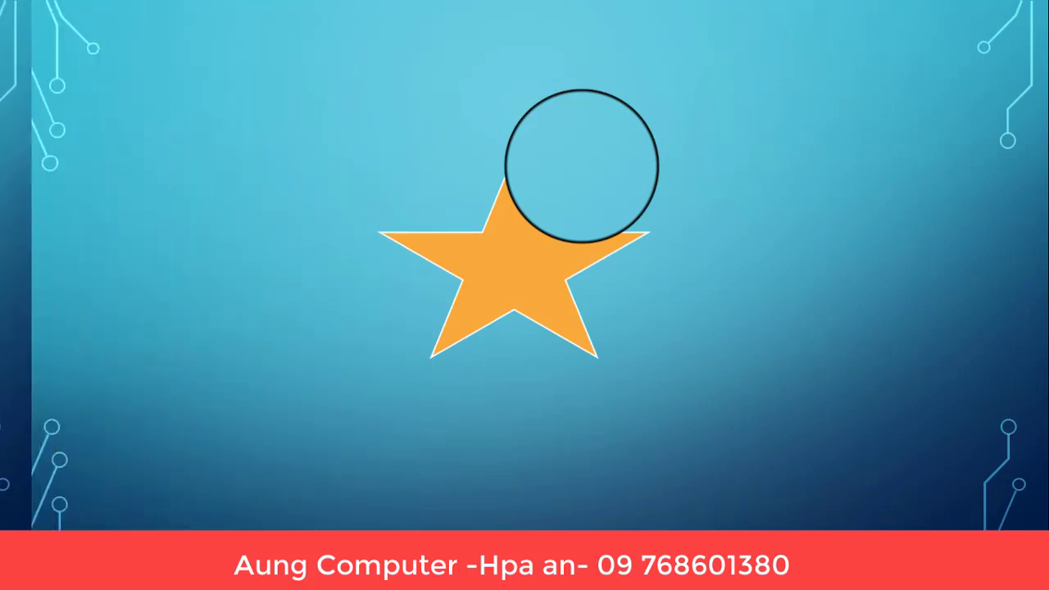
key("Escape")
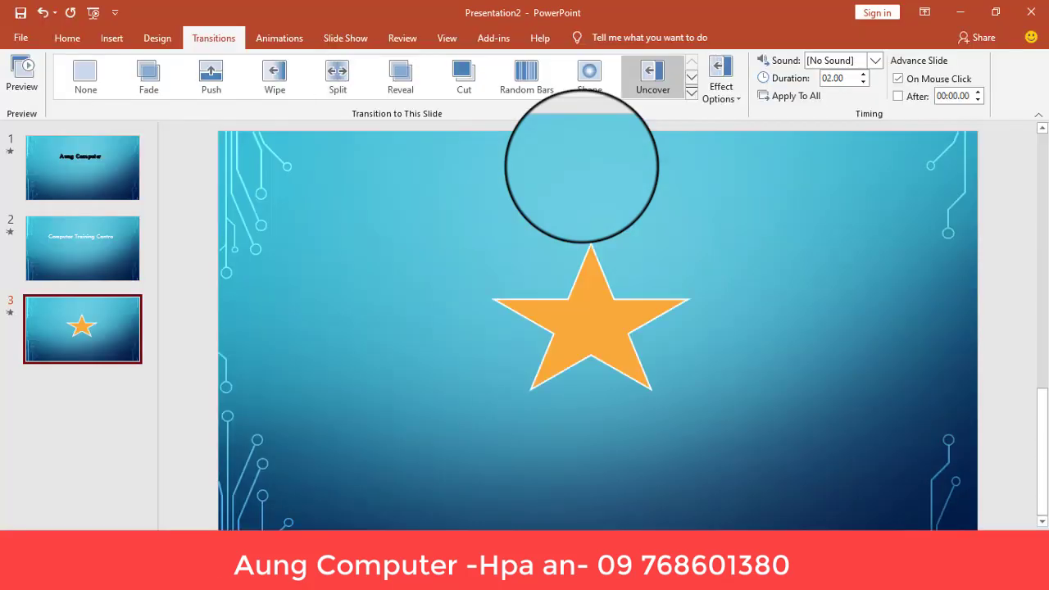
Select the Aung Computer slide and leave the Transitions settings for the other ribbon tabs.
left_click(139, 195)
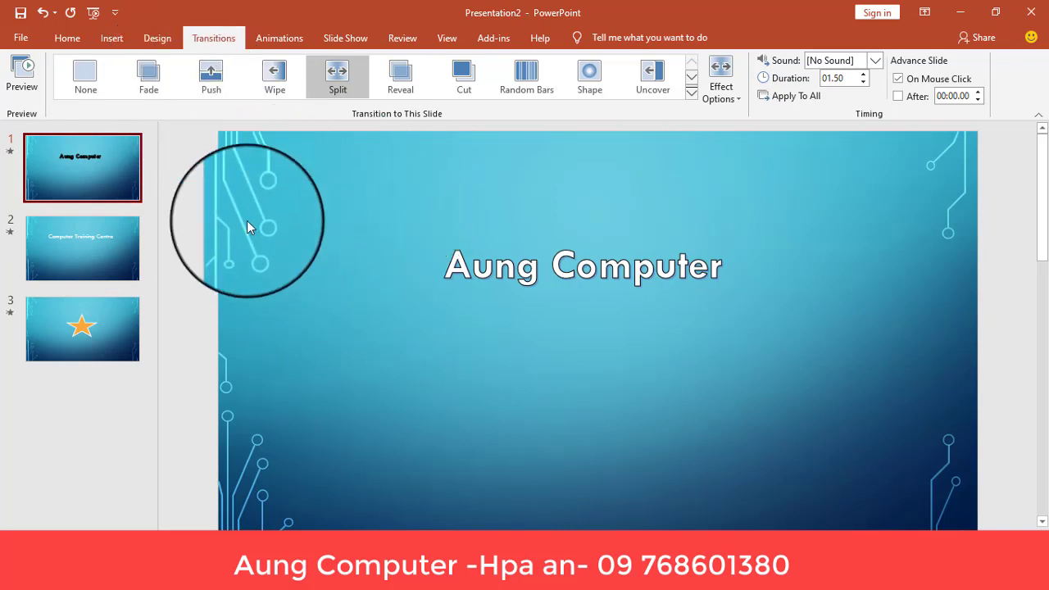
left_click(70, 47)
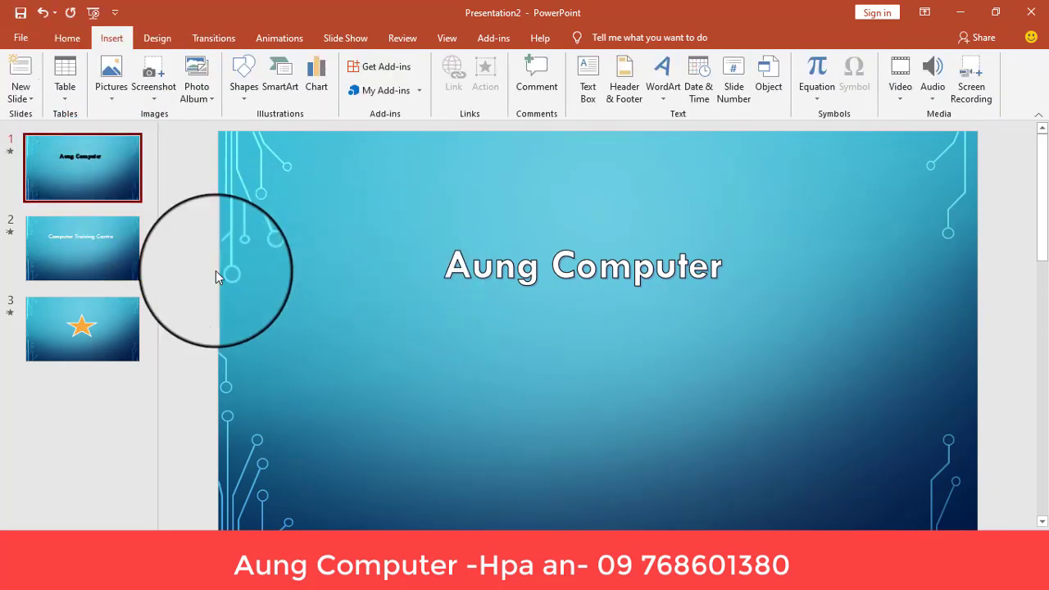
Insert a Blank layout slide after the star slide and drag thumbnails to reorder them.
left_click(127, 307)
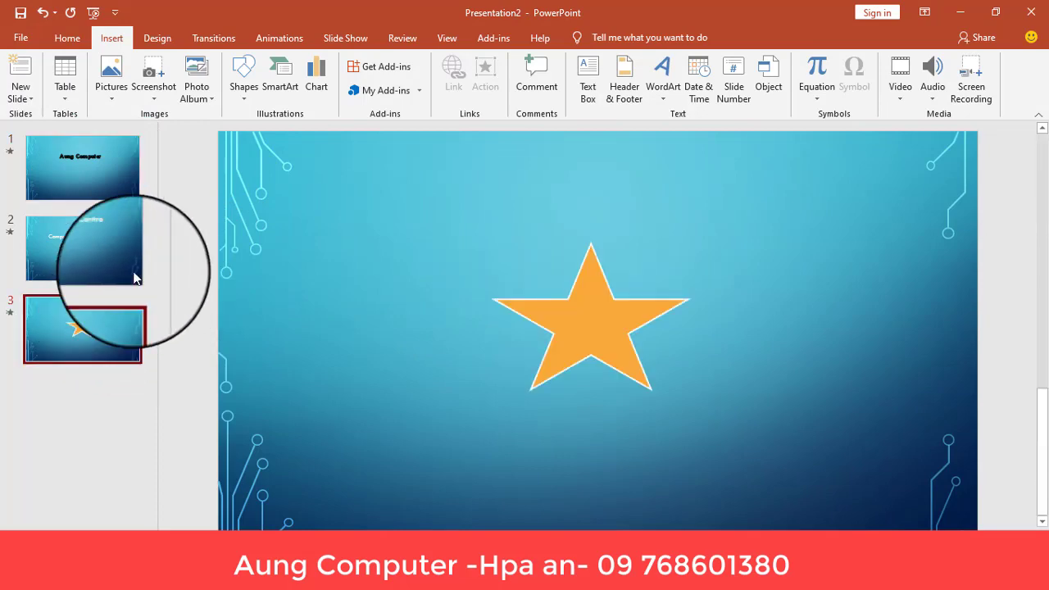
left_click(77, 41)
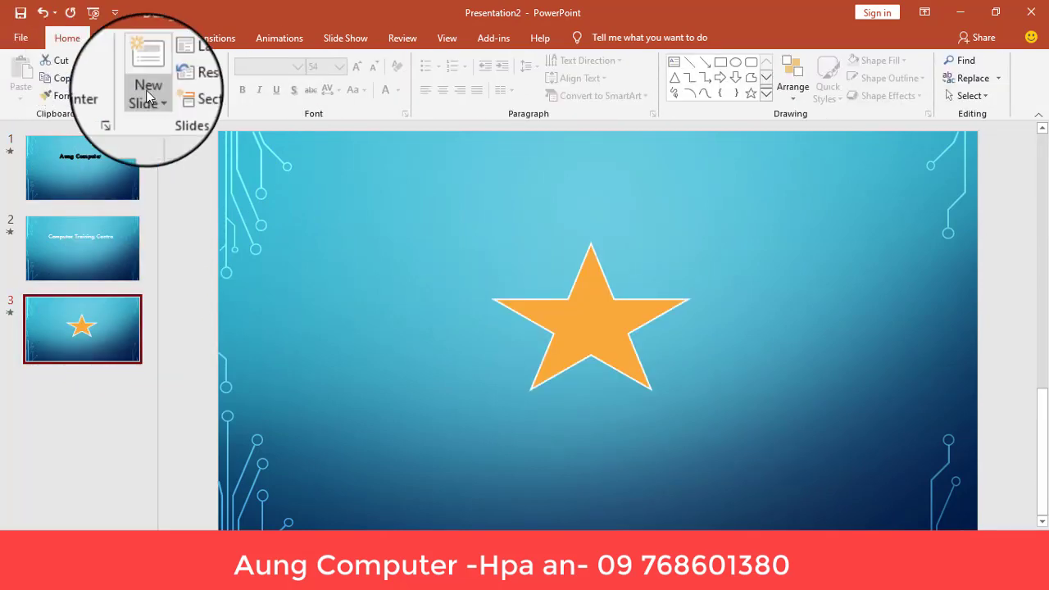
left_click(157, 102)
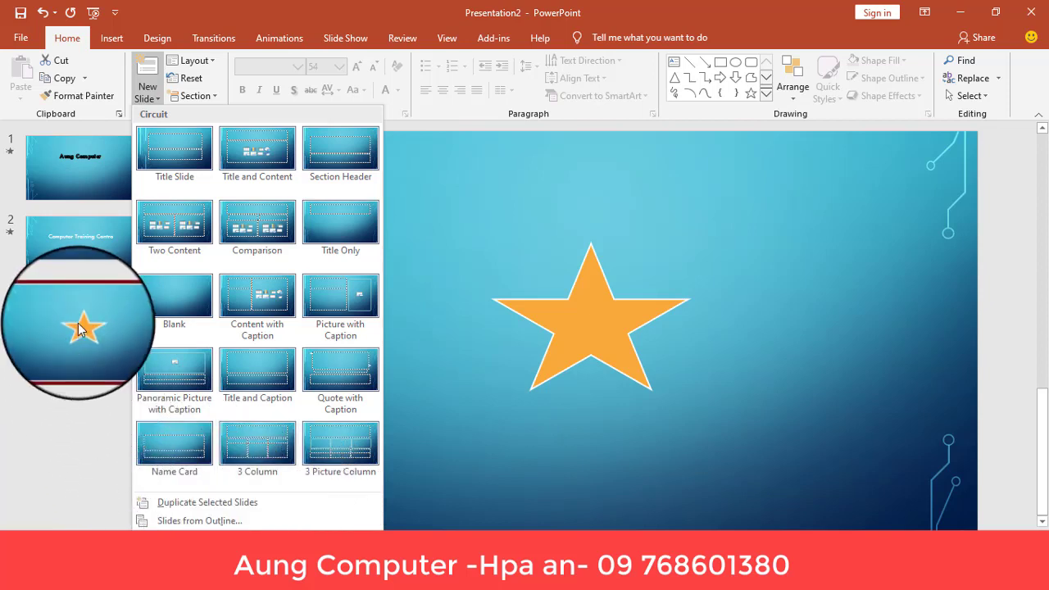
left_click(163, 305)
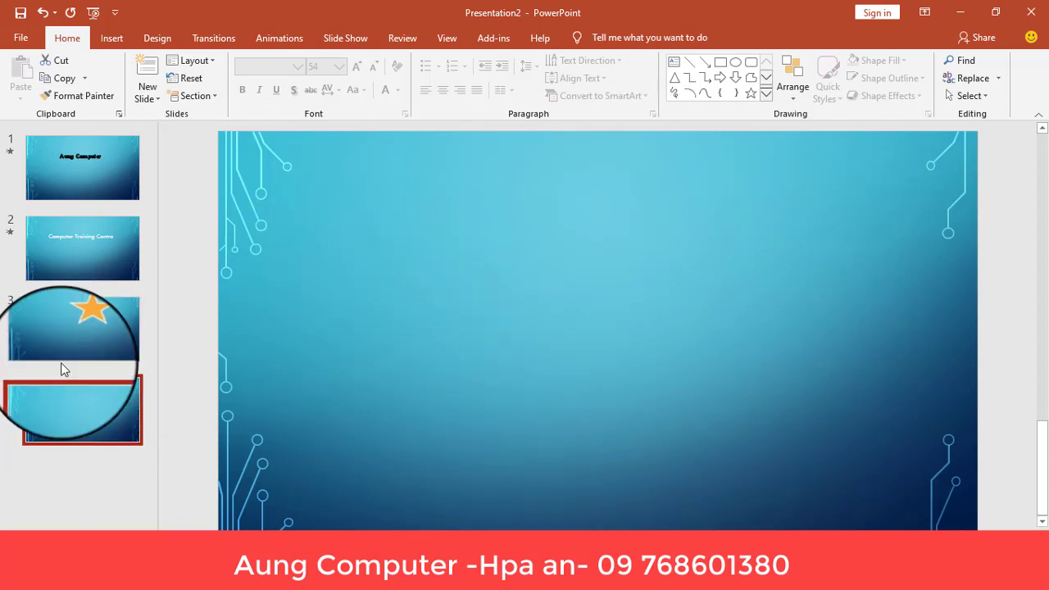
left_click_drag(76, 337, 79, 490)
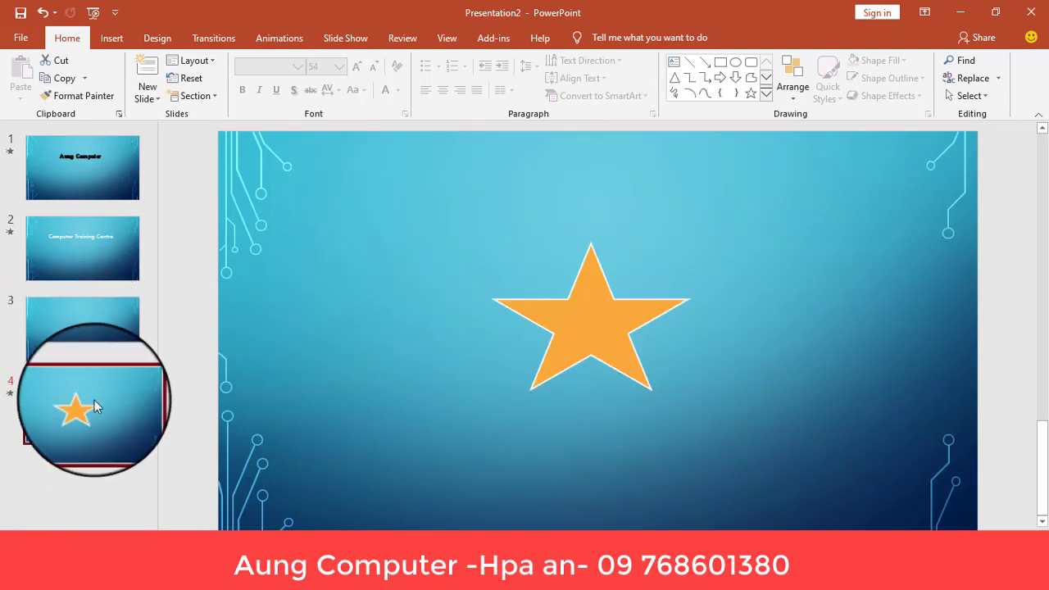
Apply the green Design variant, then check each of the four slides.
left_click(87, 179)
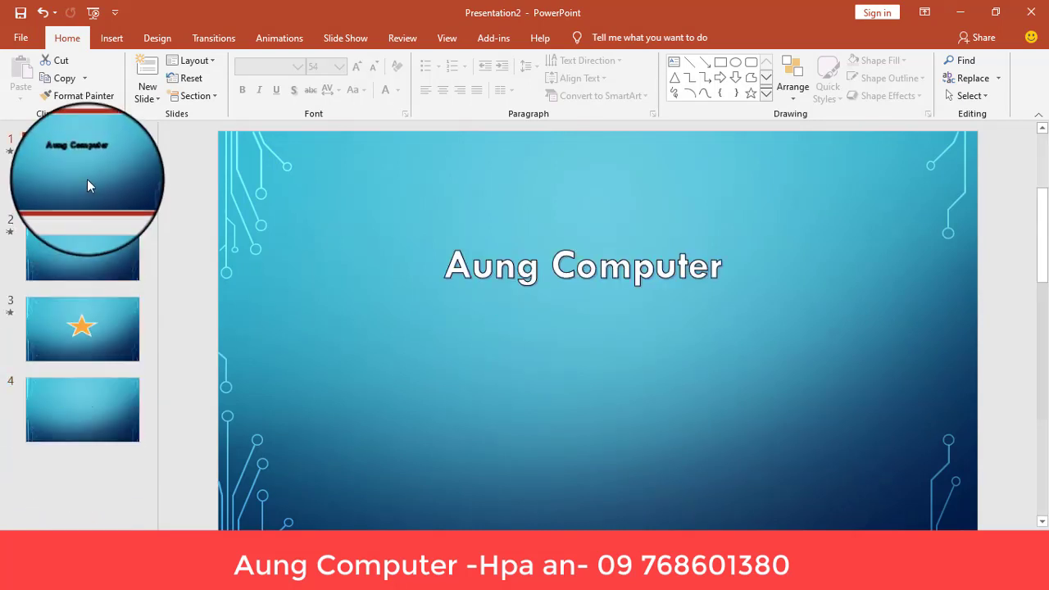
left_click(147, 38)
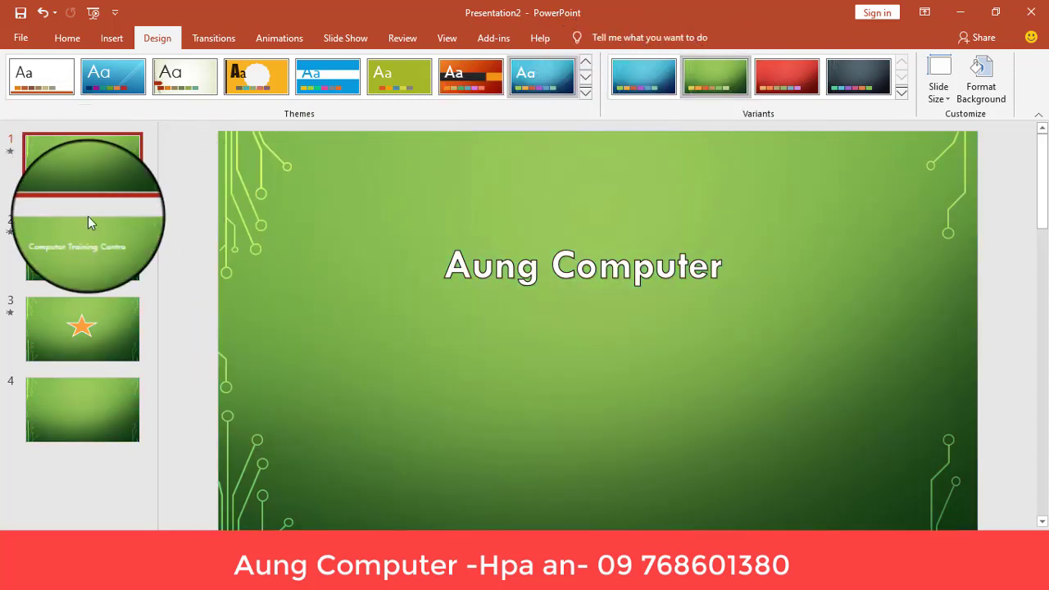
left_click(87, 245)
left_click(86, 344)
left_click(79, 395)
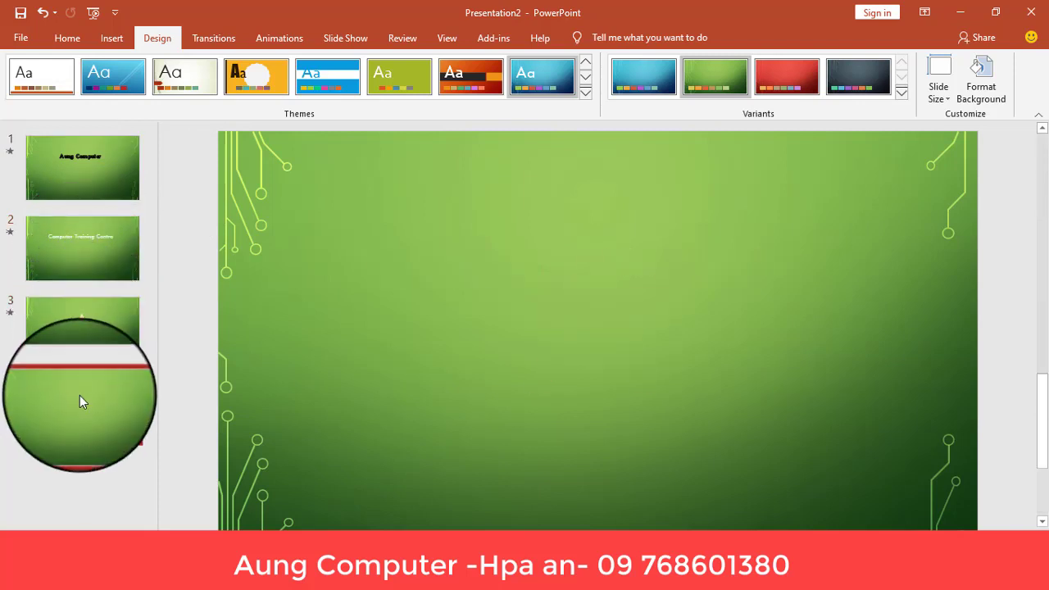
left_click(76, 337)
left_click(92, 259)
left_click(84, 182)
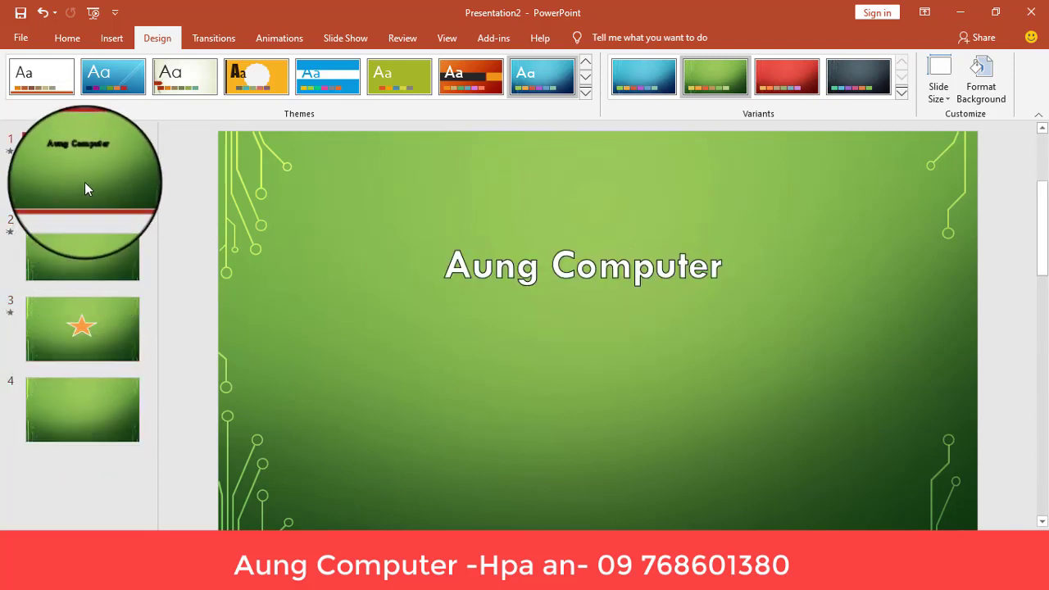